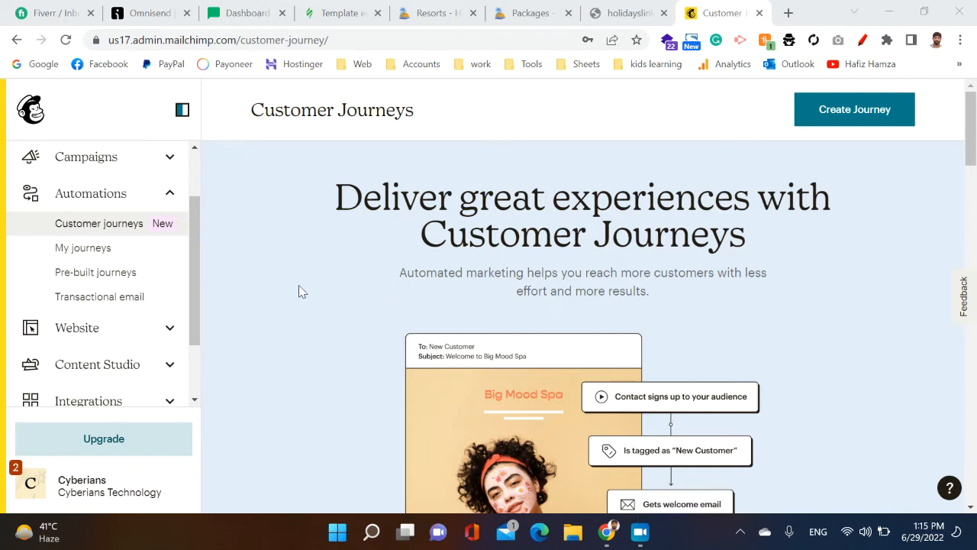
# Collapse the Automations section and look over the Customer Journeys page from its introduction down to the customer testimonial
pyautogui.scroll(1, 69, 218)
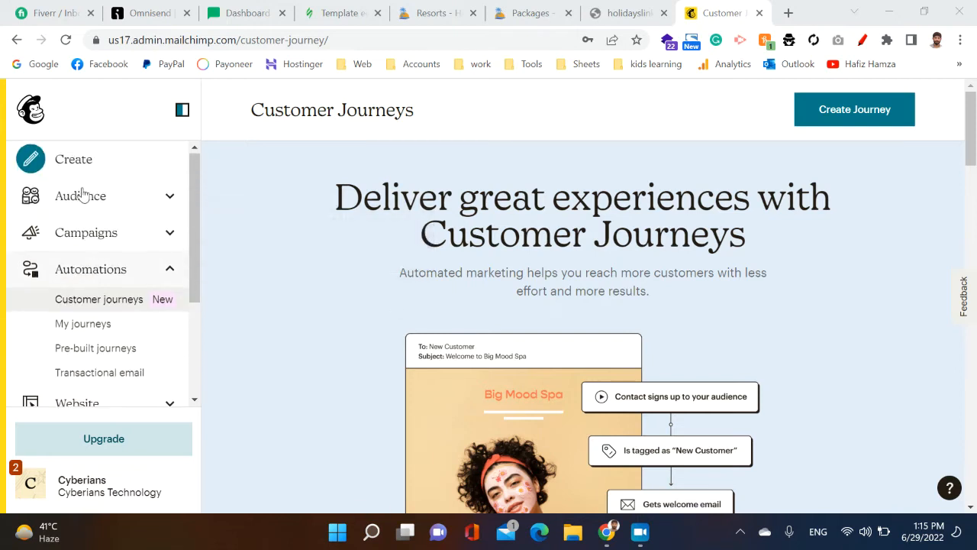
pyautogui.click(79, 274)
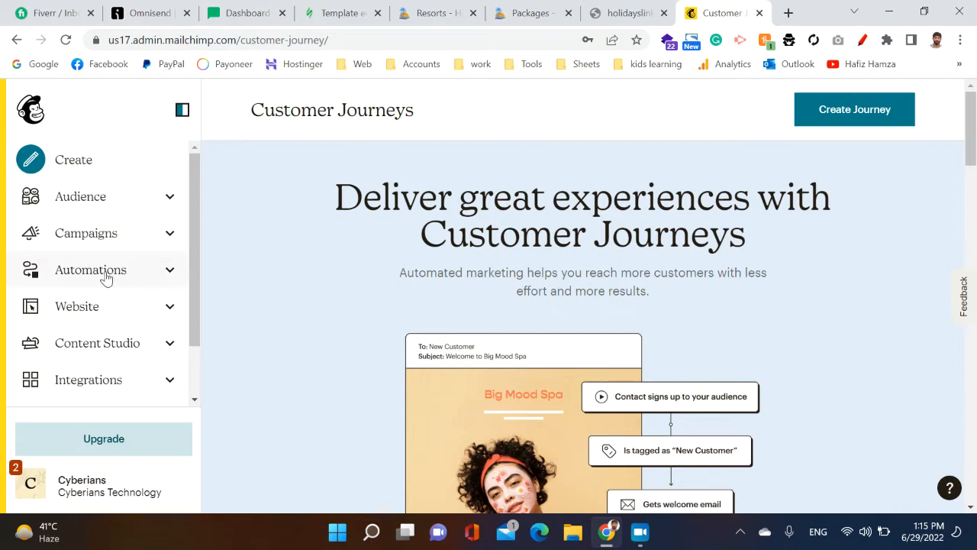
pyautogui.scroll(-3, 426, 244)
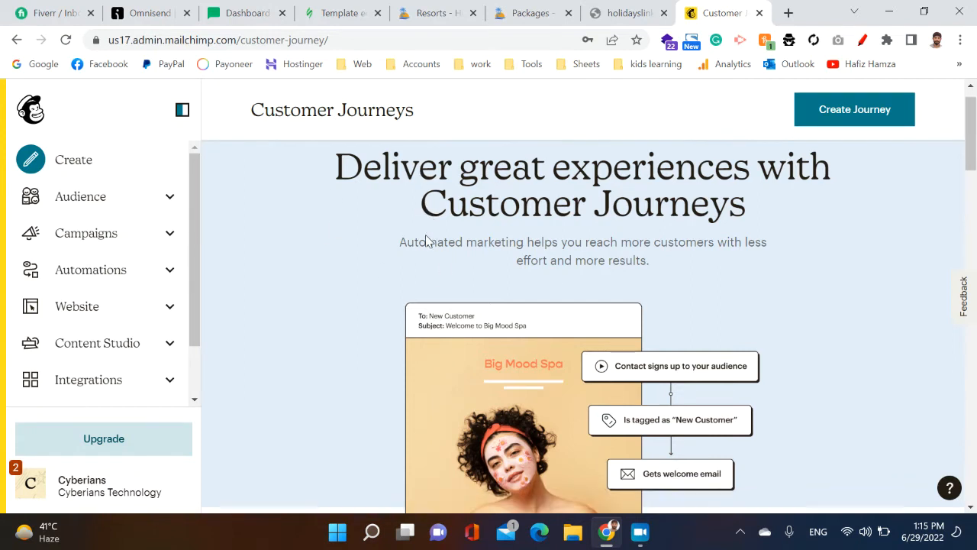
pyautogui.scroll(-2, 430, 252)
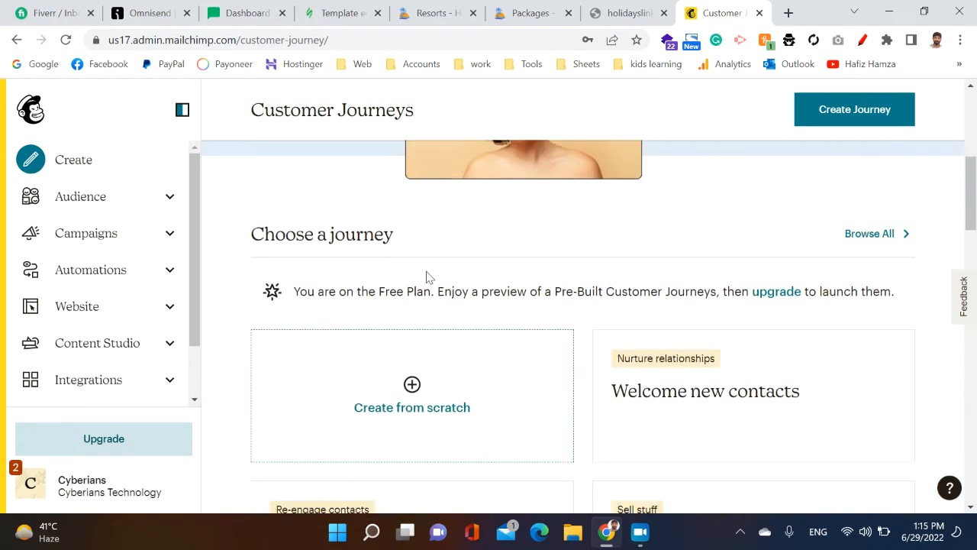
pyautogui.scroll(-10, 430, 259)
pyautogui.scroll(-4, 430, 264)
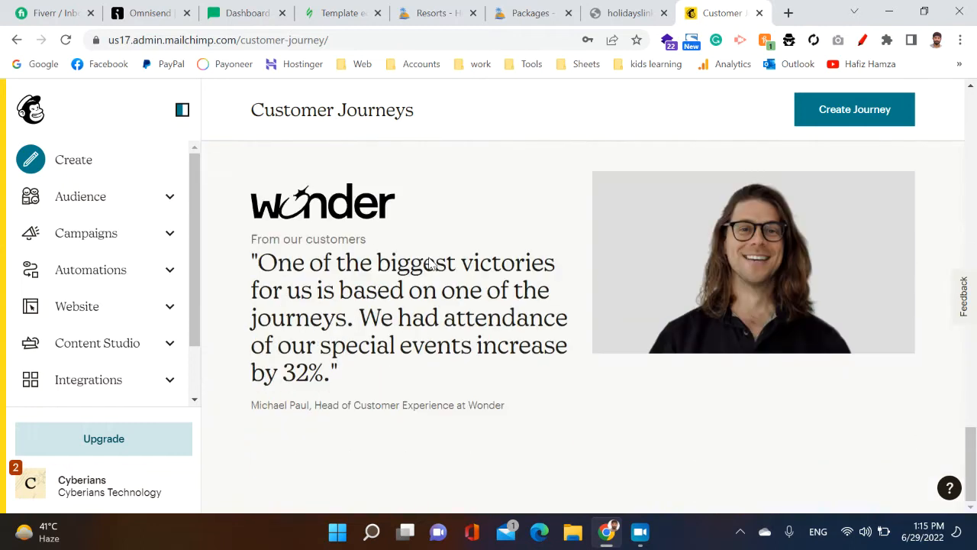
pyautogui.scroll(12, 432, 264)
pyautogui.scroll(4, 432, 264)
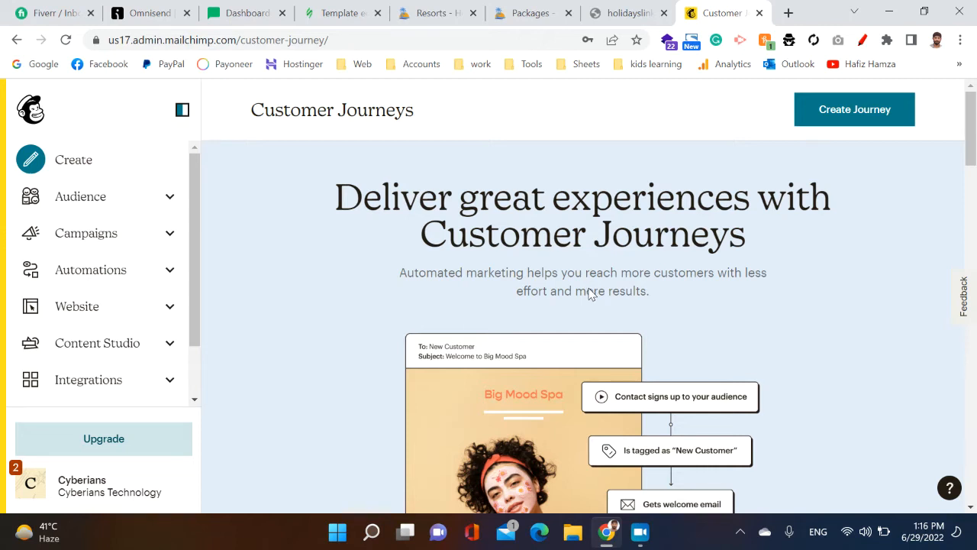
# Examine the ready-made journey options offered under "Choose a journey" on the Customer Journeys page
pyautogui.scroll(-7, 554, 330)
pyautogui.scroll(2, 556, 331)
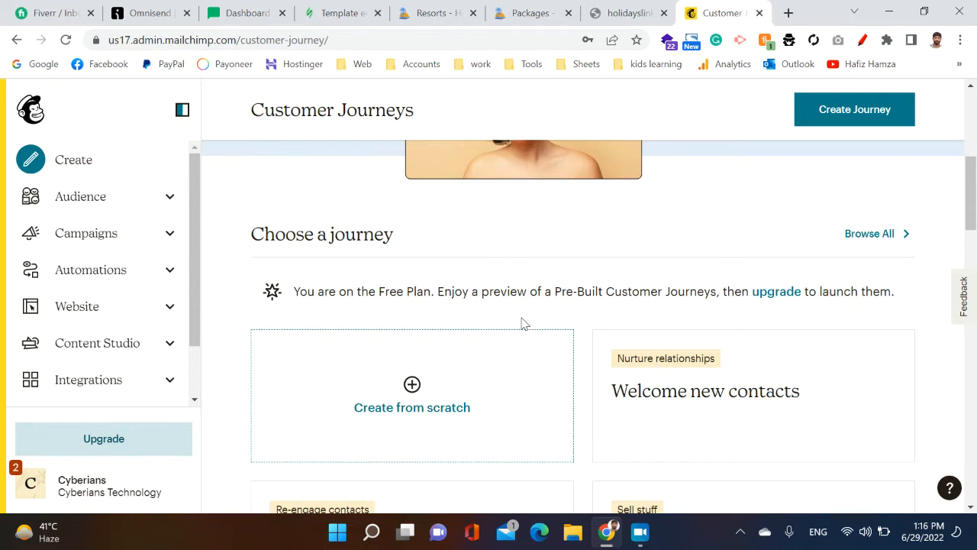
pyautogui.scroll(-2, 523, 323)
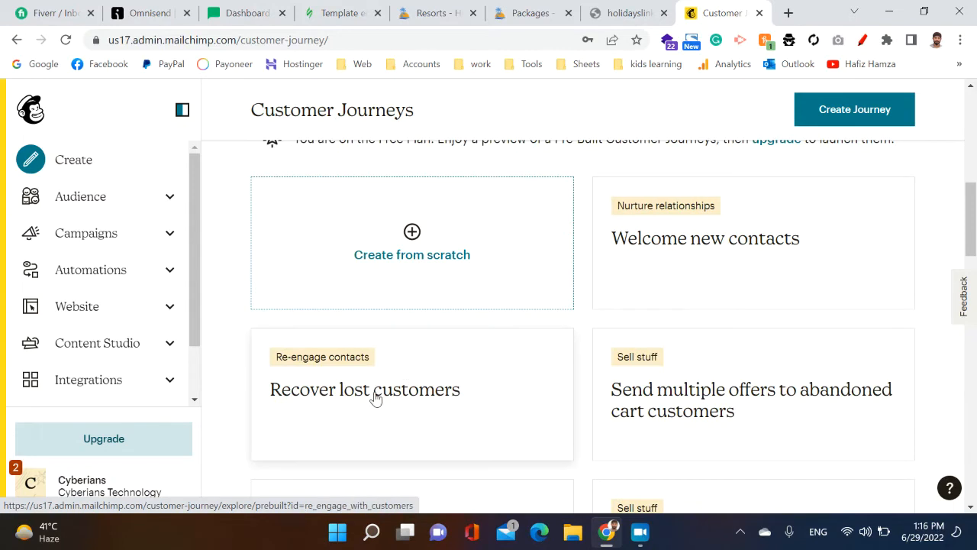
pyautogui.scroll(-1, 615, 405)
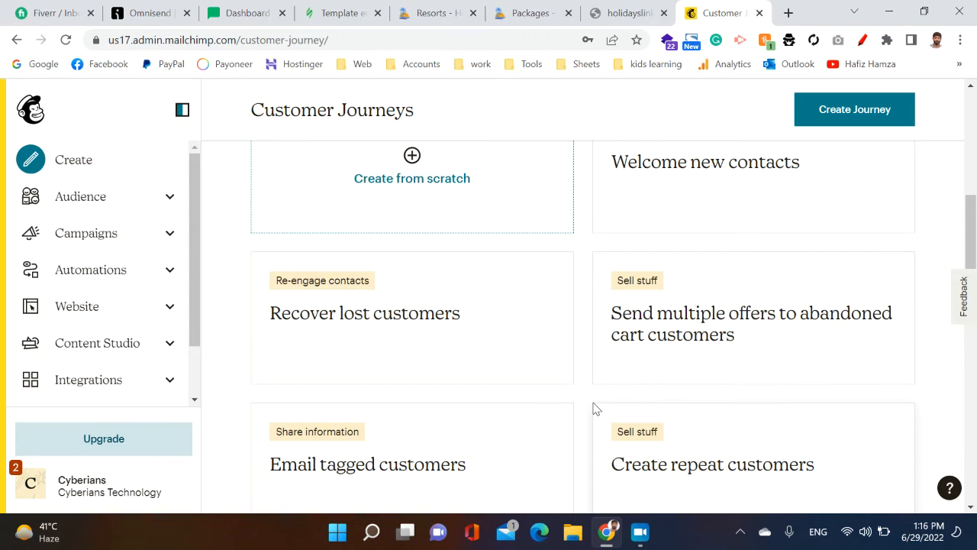
pyautogui.scroll(-10, 596, 409)
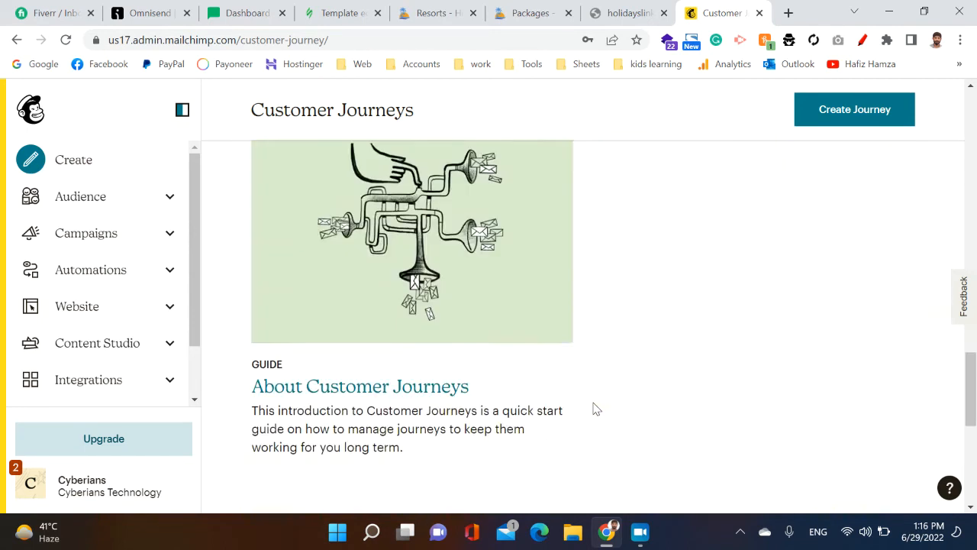
pyautogui.scroll(15, 595, 408)
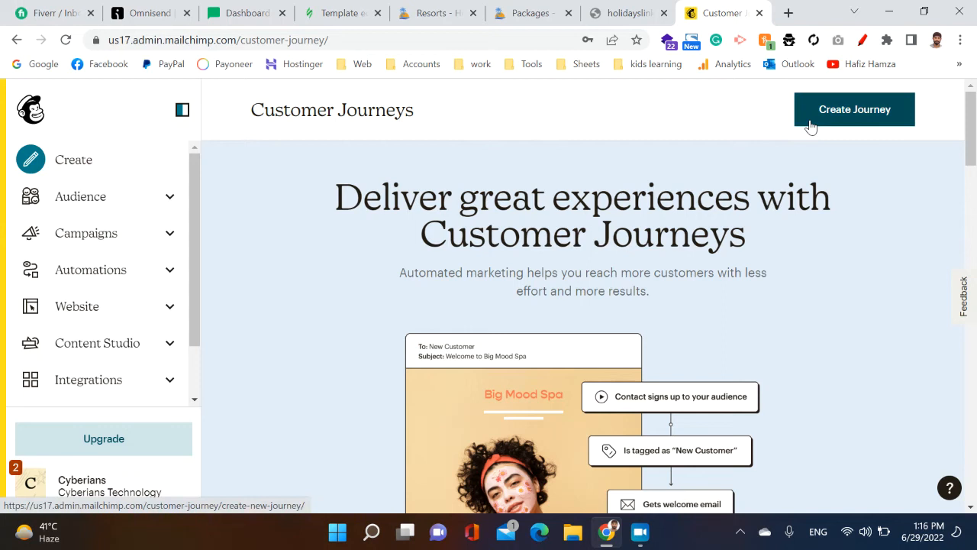
# Look through the guides and business tips in the "Need some help?" section of the Customer Journeys page
pyautogui.scroll(-10, 665, 290)
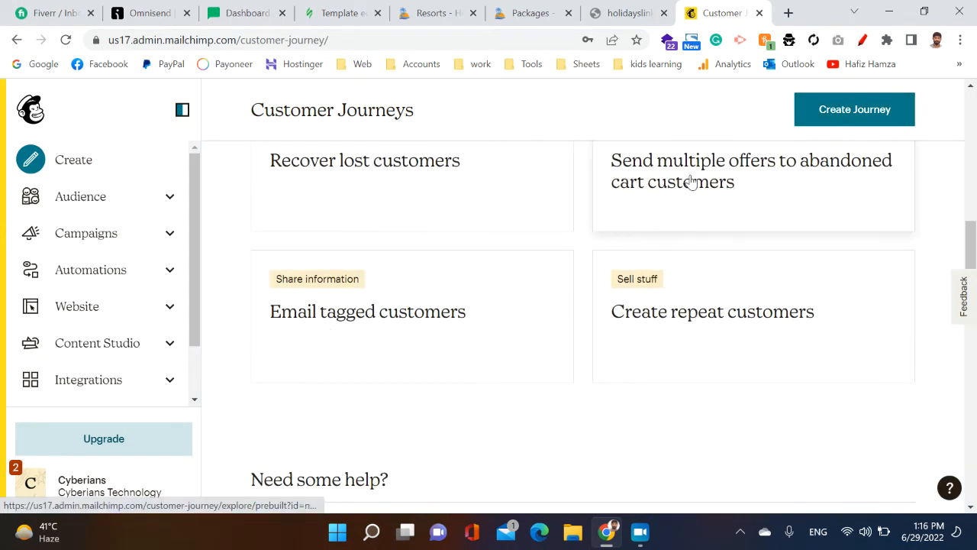
pyautogui.scroll(-5, 621, 212)
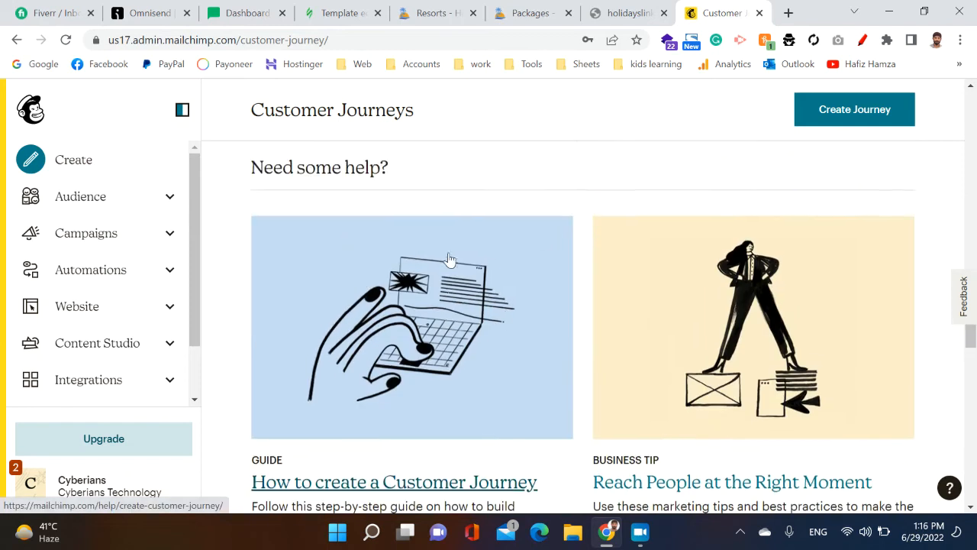
pyautogui.scroll(-1, 439, 264)
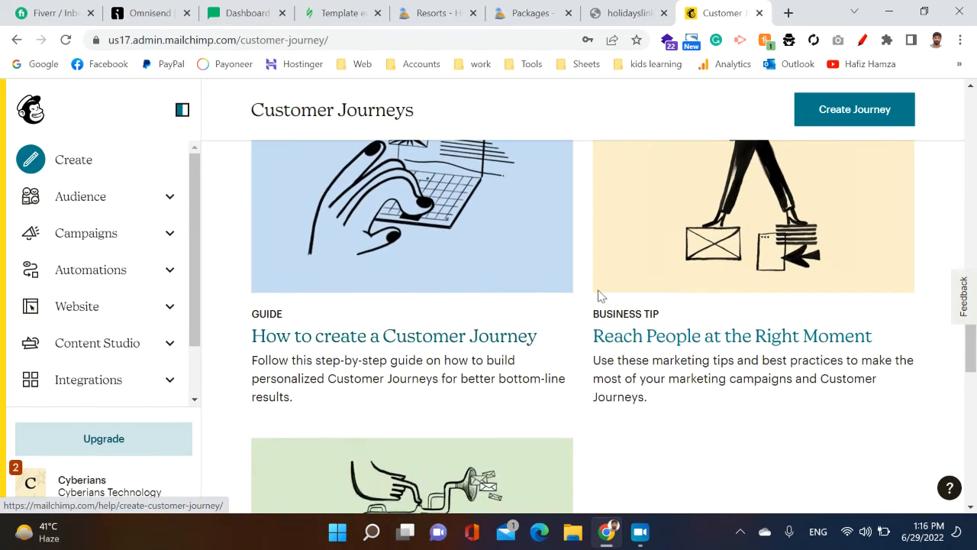
pyautogui.scroll(2, 644, 293)
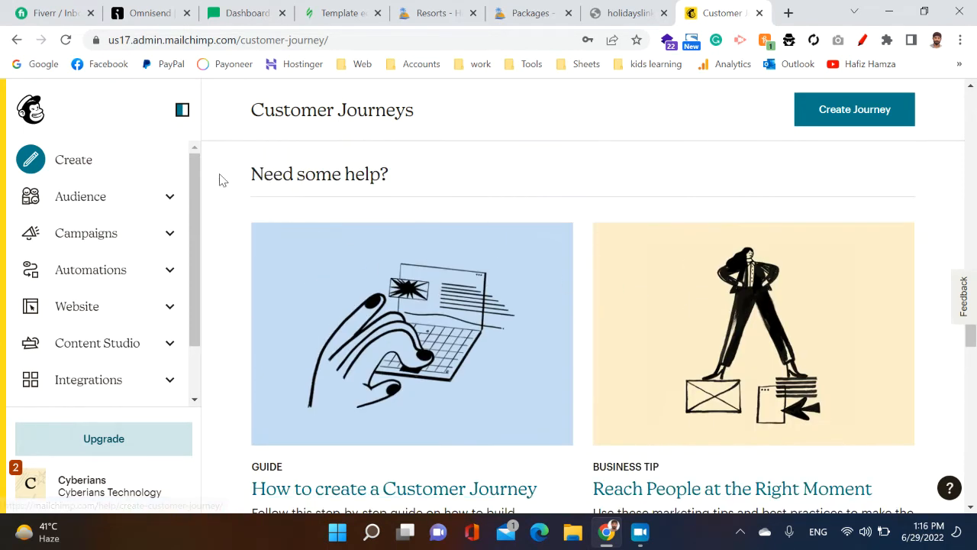
pyautogui.moveTo(227, 179); pyautogui.dragTo(404, 177)
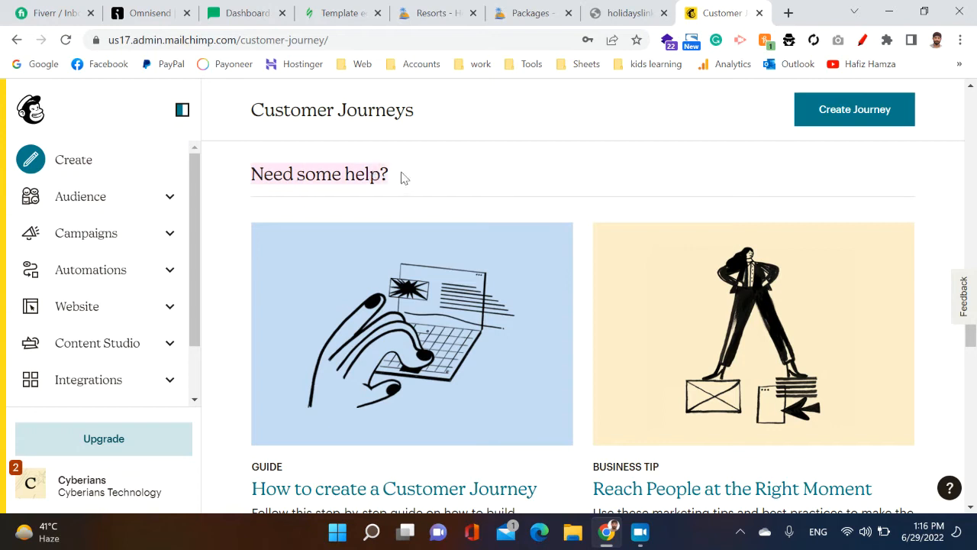
pyautogui.scroll(-2, 399, 183)
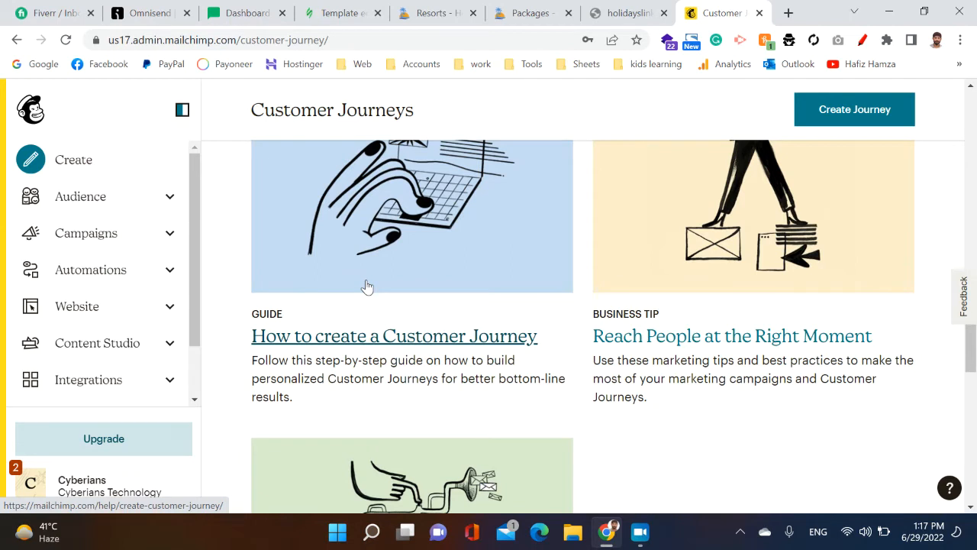
pyautogui.scroll(10, 366, 287)
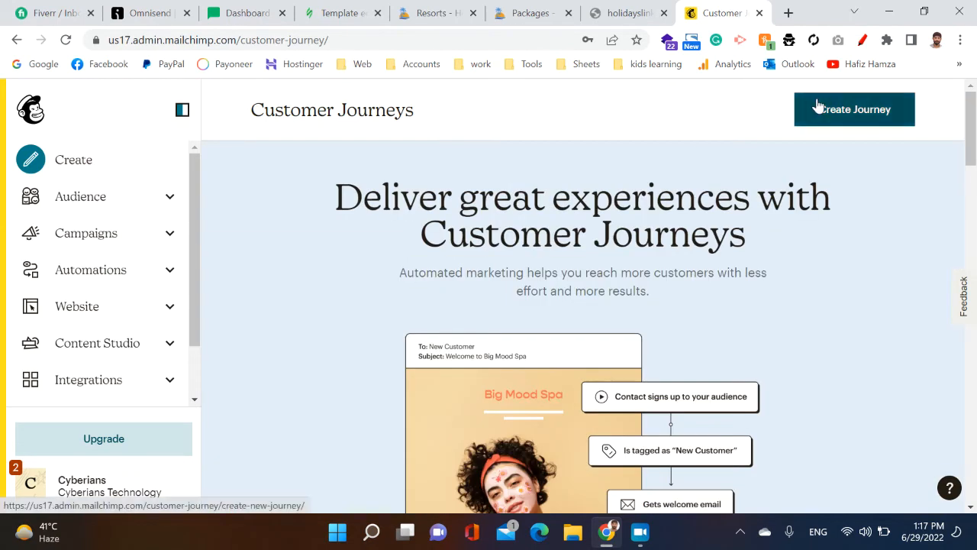
# Open the full list of pre-built journeys from the "Choose a journey" section
pyautogui.scroll(-10, 677, 214)
pyautogui.scroll(2, 669, 224)
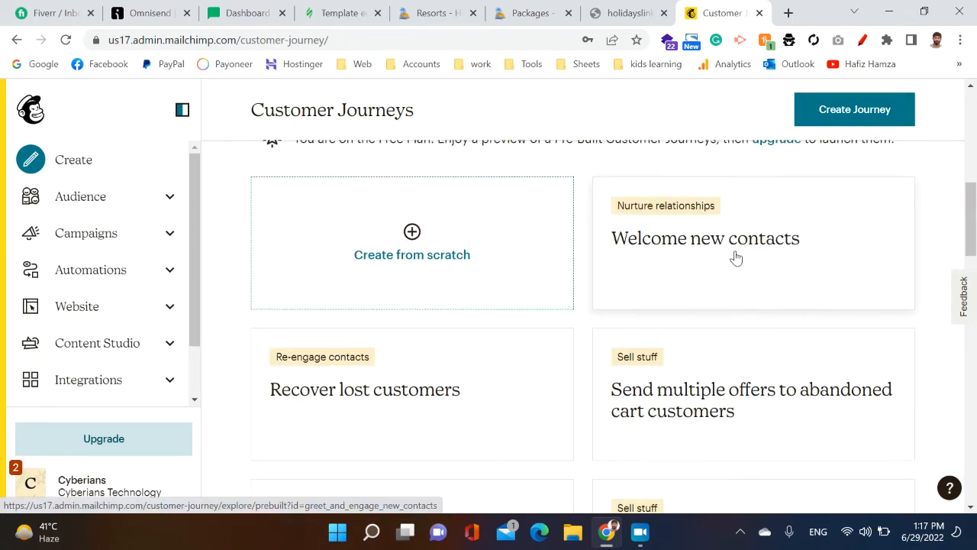
pyautogui.scroll(2, 735, 257)
pyautogui.click(866, 237)
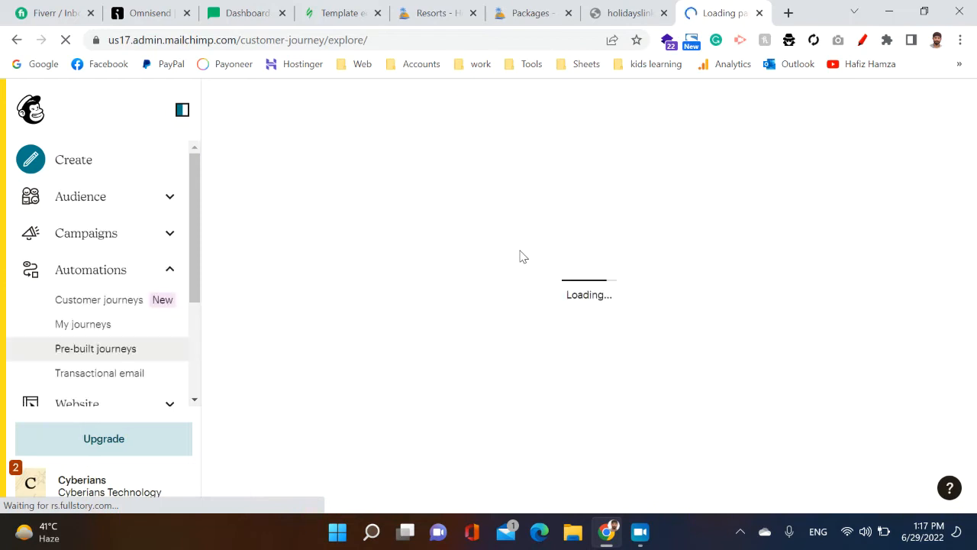
# Review the pre-built journeys on the Explore page and dismiss the chat suggestion about Customer Journeys
pyautogui.click(848, 532)
pyautogui.click(490, 284)
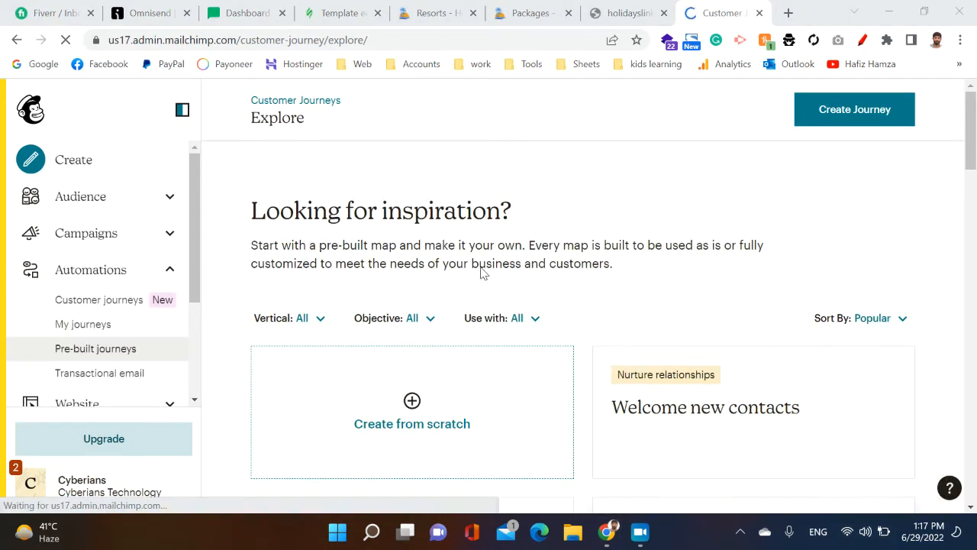
pyautogui.scroll(-3, 477, 266)
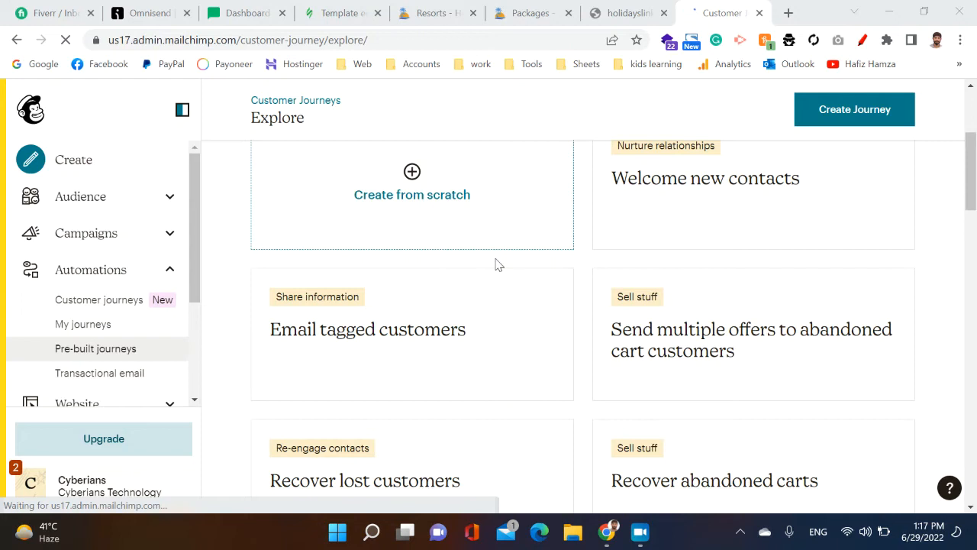
pyautogui.scroll(-1, 554, 226)
pyautogui.scroll(1, 647, 187)
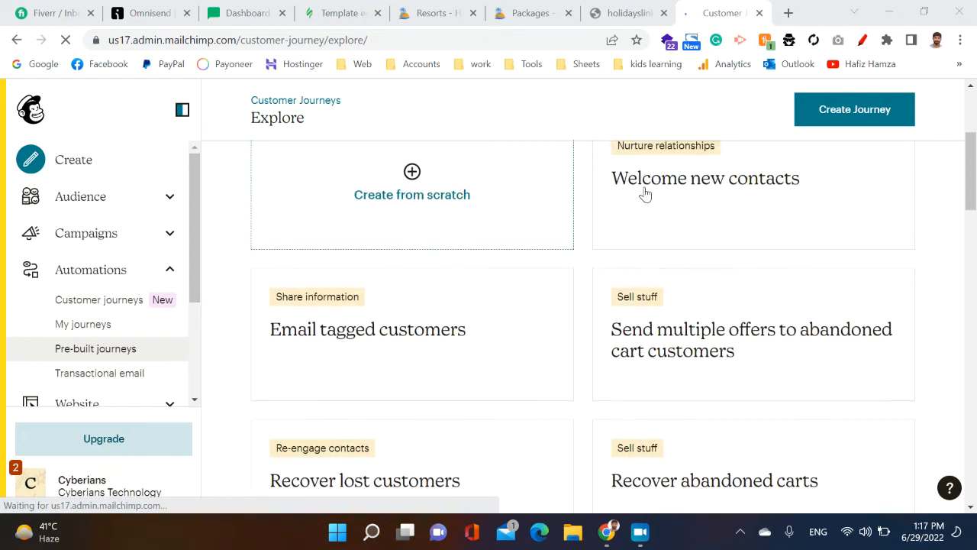
pyautogui.click(689, 196)
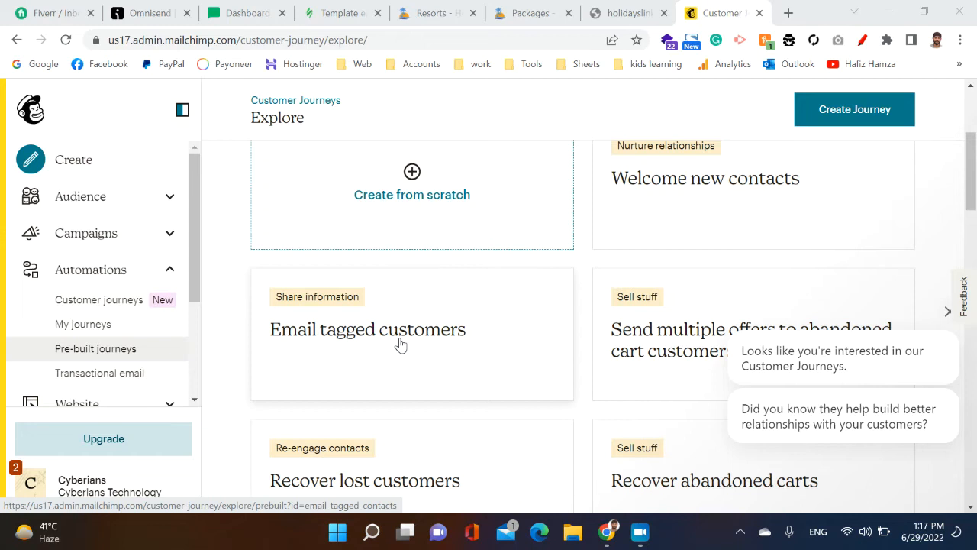
pyautogui.click(945, 322)
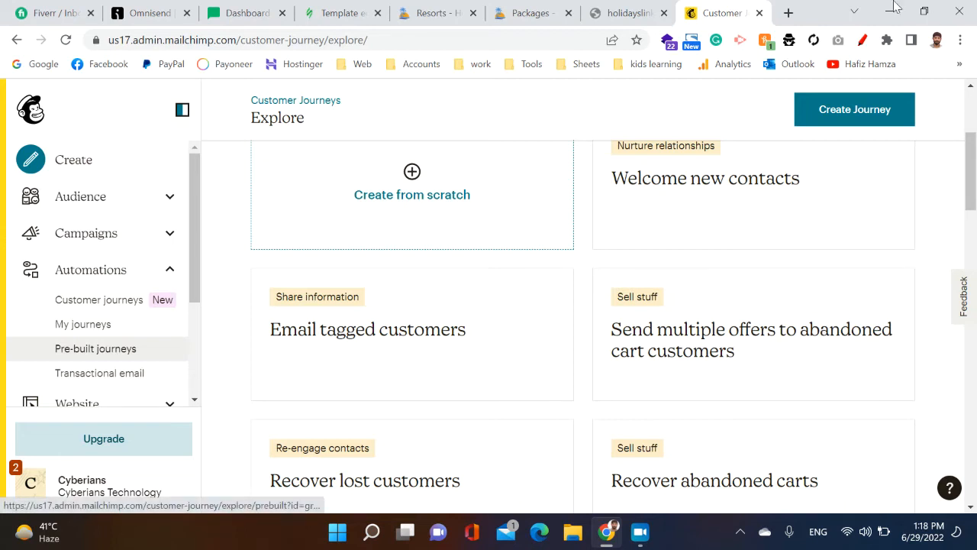
# Search Google for "cart" in a new browser tab and view the image results for shopping carts
pyautogui.click(788, 14)
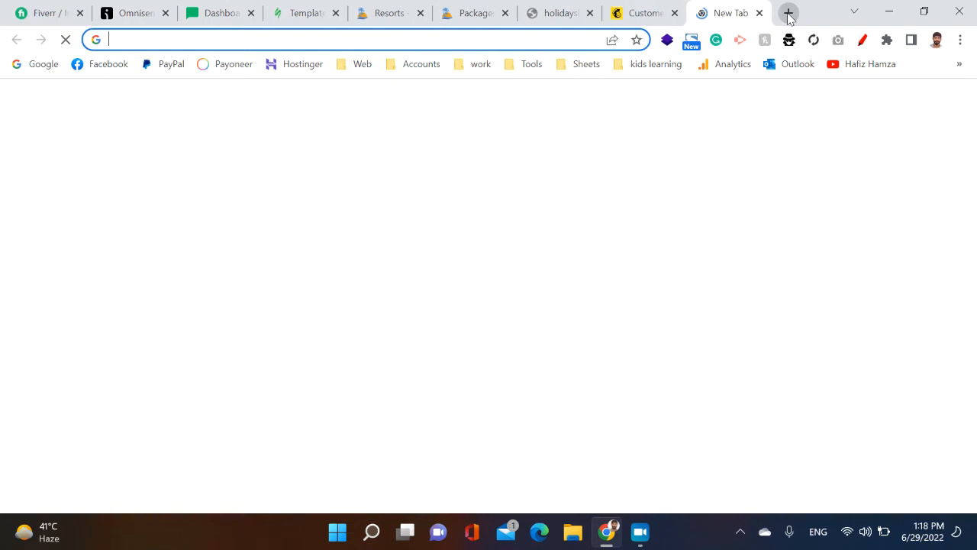
pyautogui.write('cart')
pyautogui.press('Return')
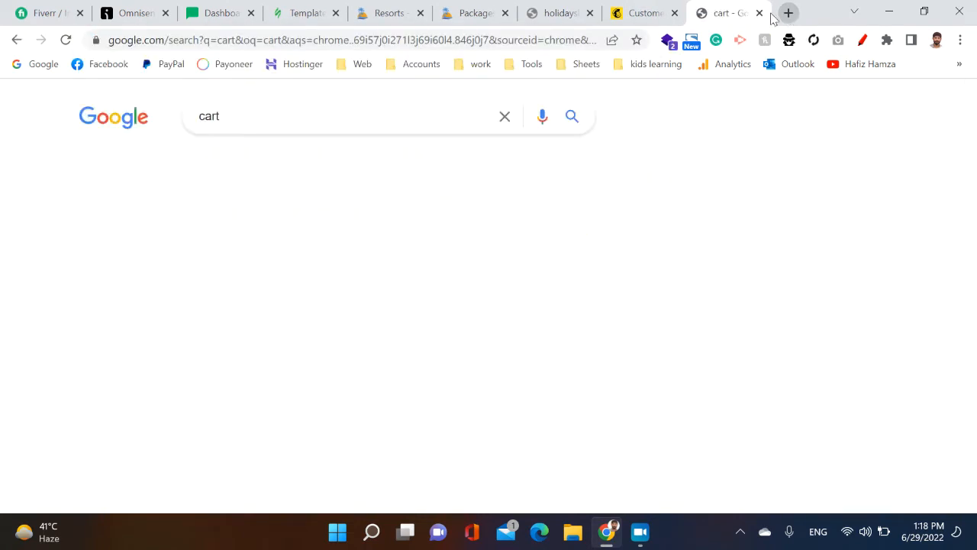
pyautogui.click(170, 168)
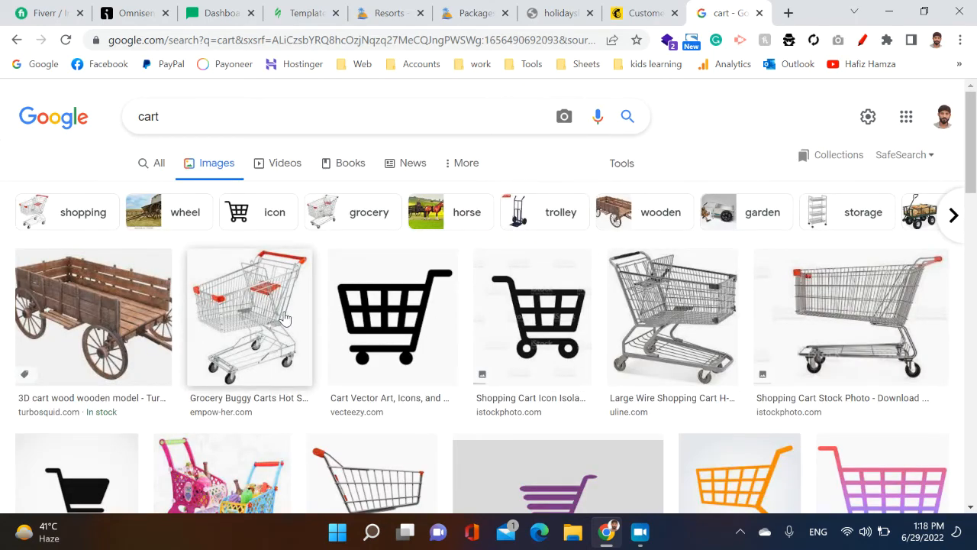
pyautogui.click(285, 318)
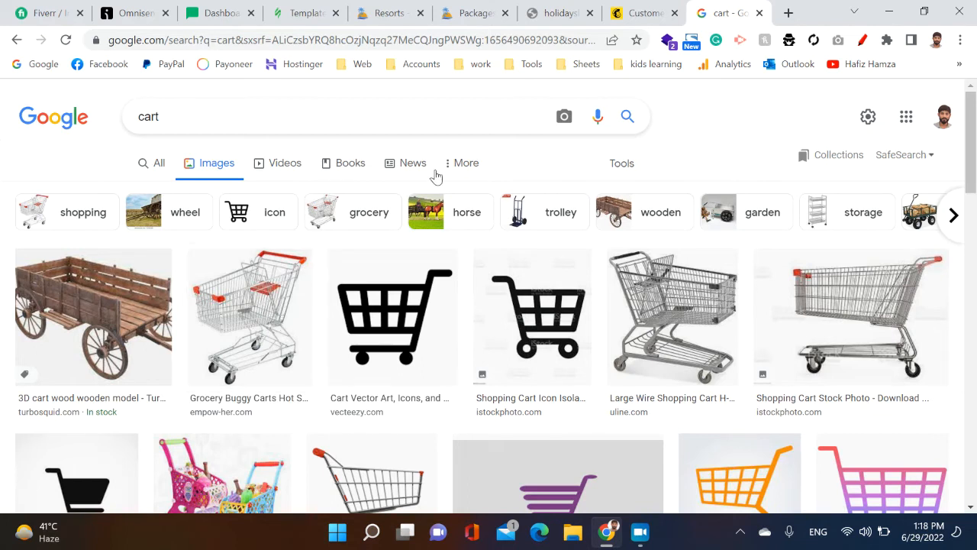
# Open the patchlab.de store in a new browser tab and dismiss its notification request
pyautogui.click(788, 13)
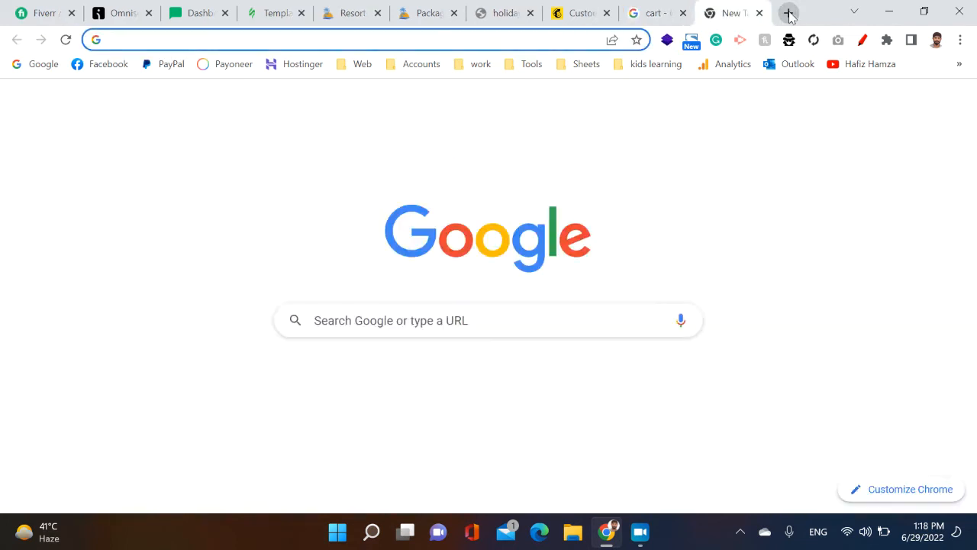
pyautogui.write('patch')
pyautogui.press('Return')
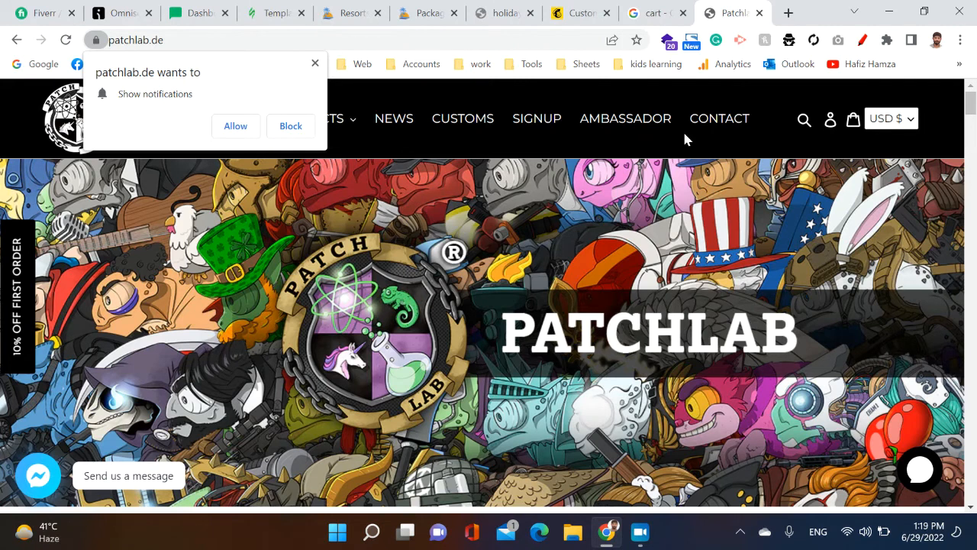
pyautogui.scroll(-4, 685, 138)
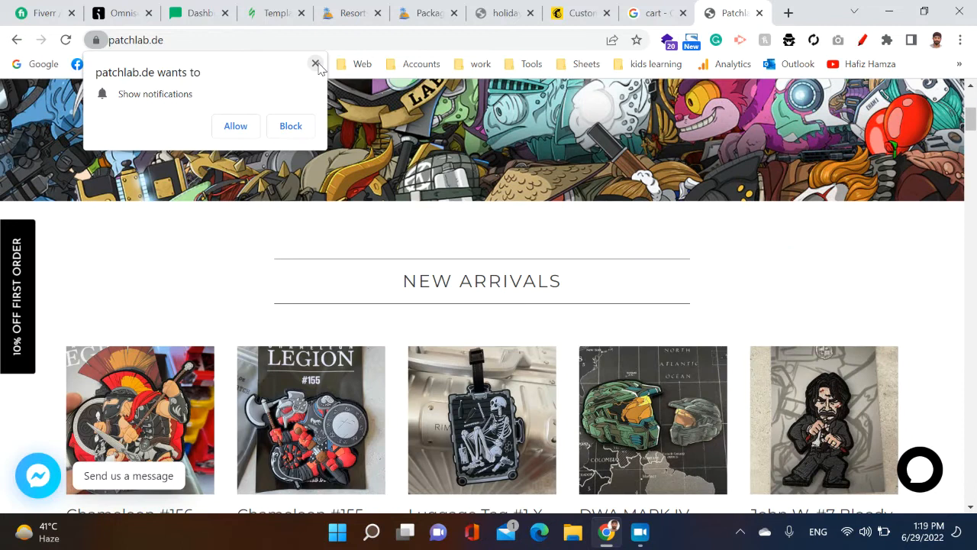
pyautogui.click(316, 63)
pyautogui.scroll(-2, 262, 201)
# Add the Chameleon #156 patch from New Arrivals to the cart and open the cart page
pyautogui.click(152, 317)
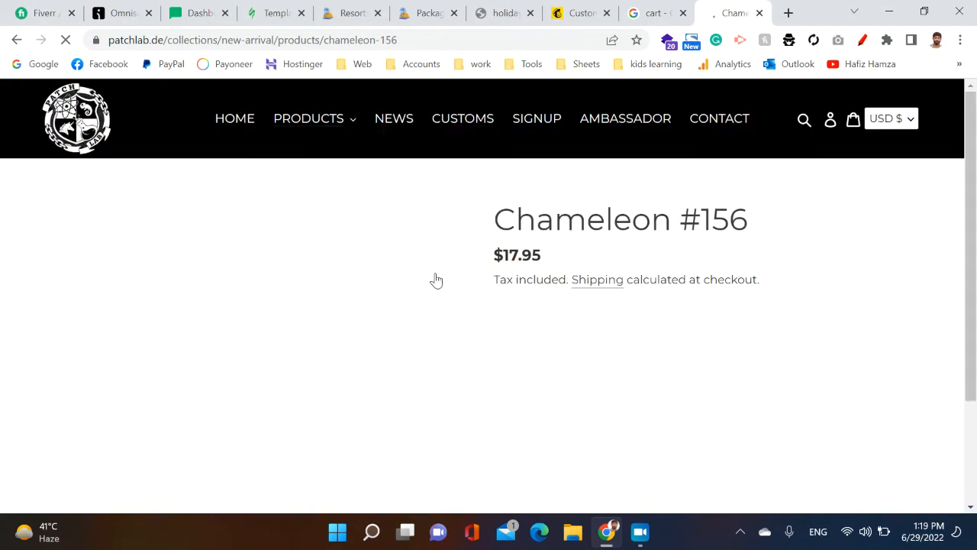
pyautogui.click(644, 343)
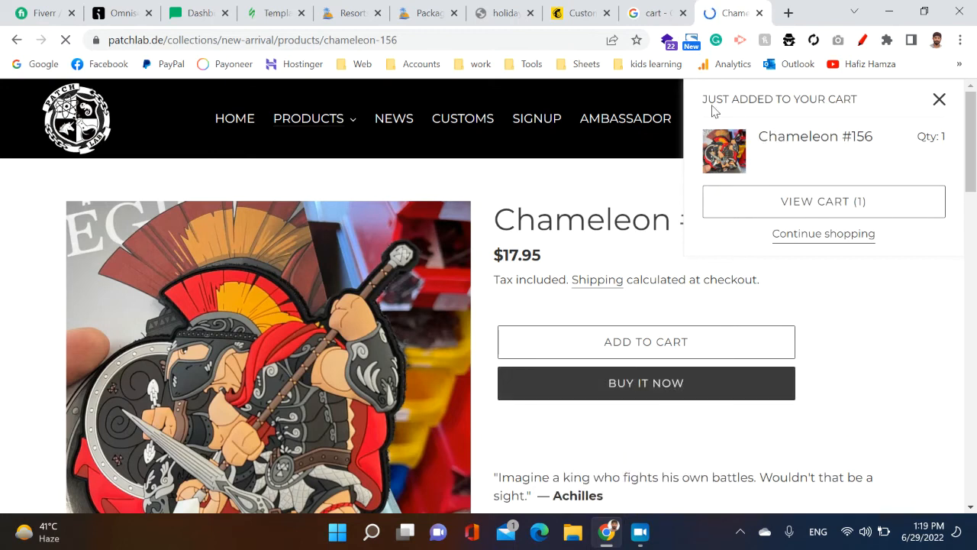
pyautogui.click(818, 213)
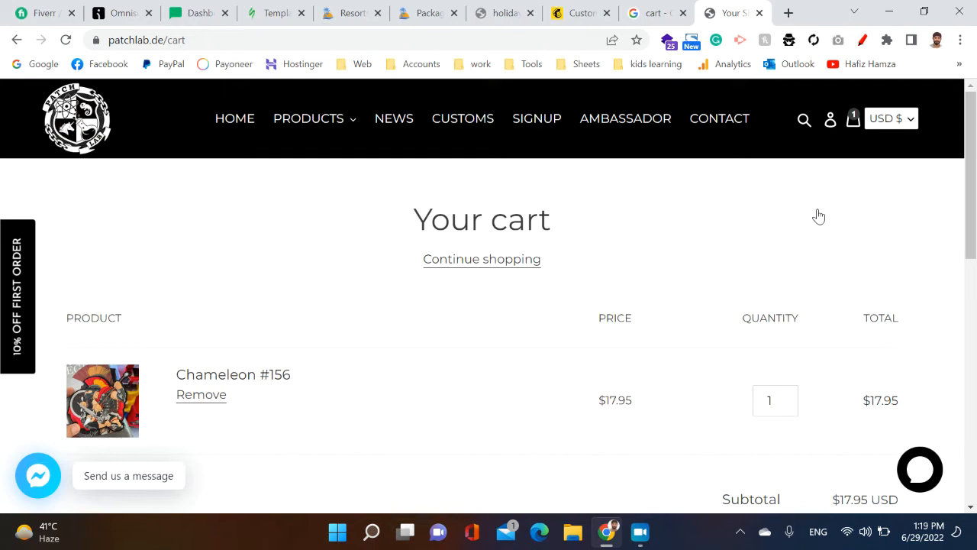
# Review the Chameleon #156 patch's price in the cart and proceed to checkout
pyautogui.scroll(-2, 790, 272)
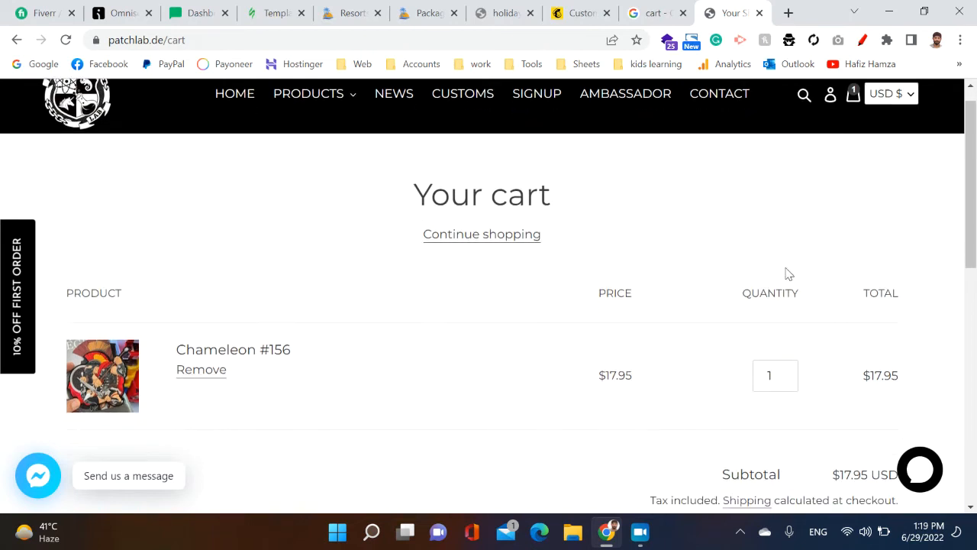
pyautogui.moveTo(579, 255); pyautogui.dragTo(639, 257)
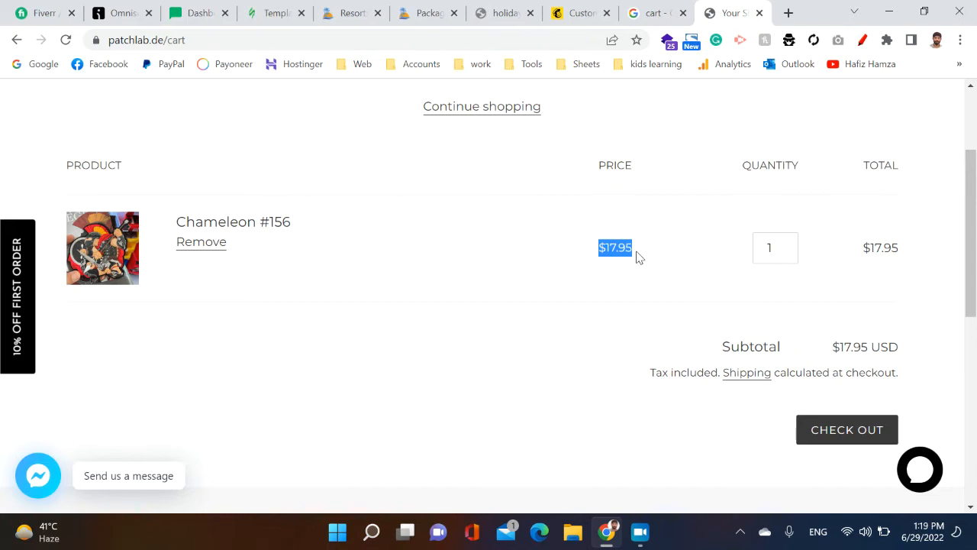
pyautogui.scroll(1, 591, 299)
pyautogui.scroll(-2, 591, 298)
pyautogui.click(842, 359)
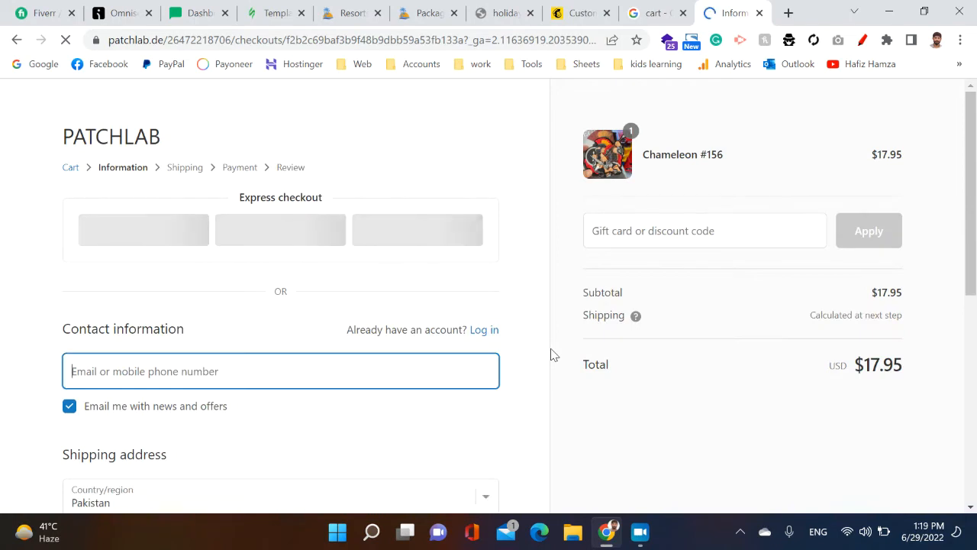
# Fill in the checkout's contact e-mail and shipping address from a saved autofill entry, and review the completed form
pyautogui.scroll(-1, 547, 358)
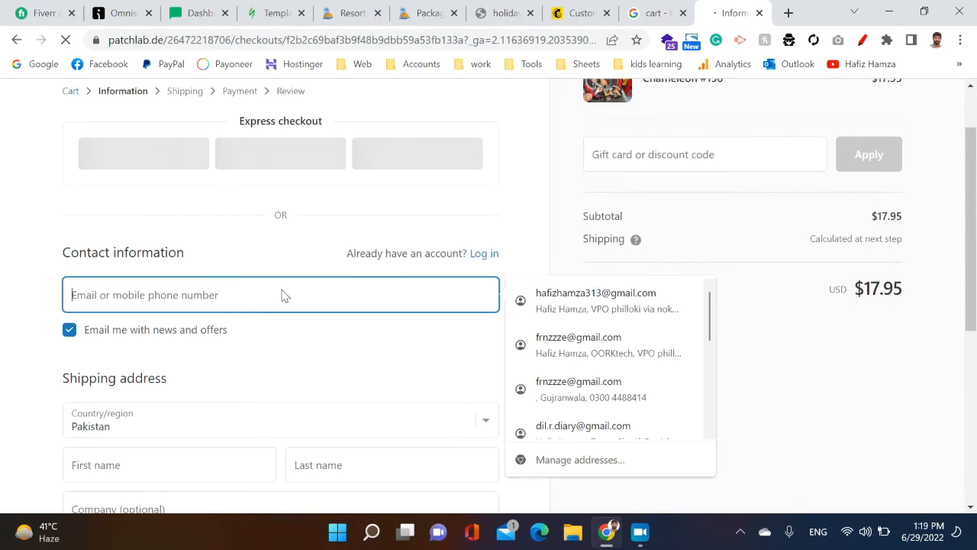
pyautogui.scroll(1, 287, 303)
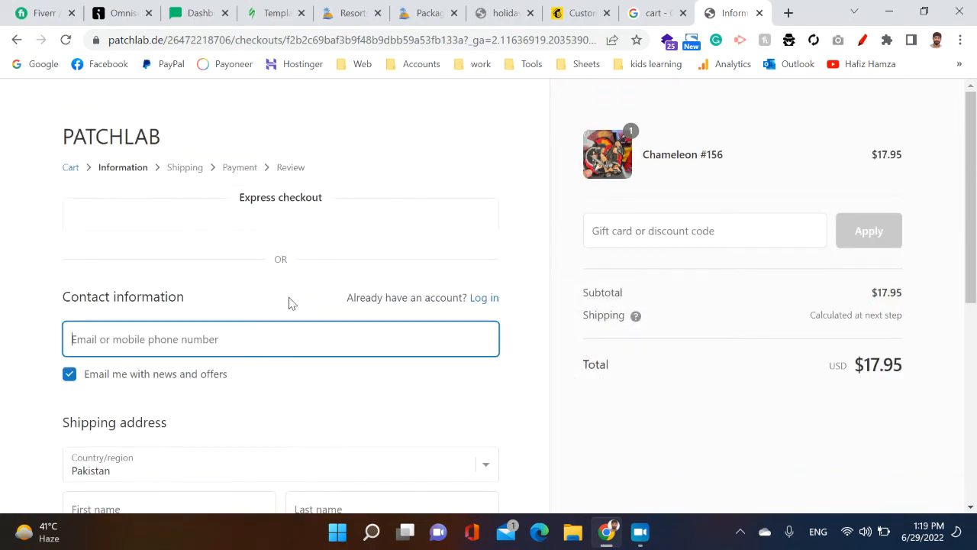
pyautogui.write('fr')
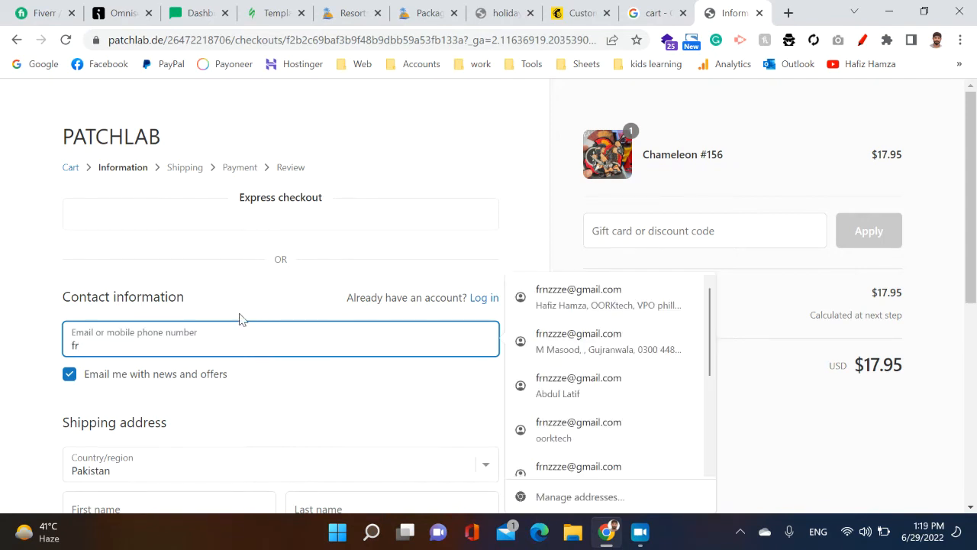
pyautogui.press('Down')
pyautogui.press('Return')
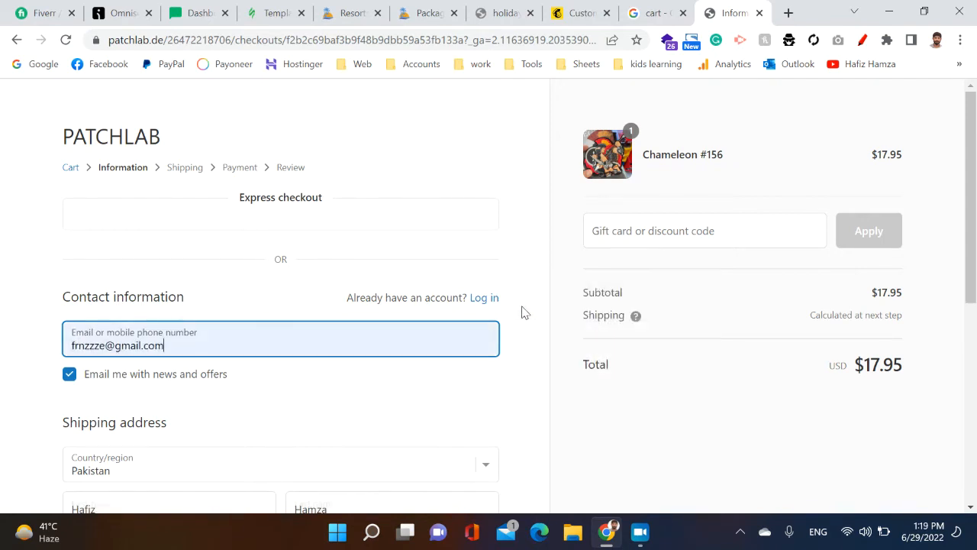
pyautogui.scroll(-3, 254, 319)
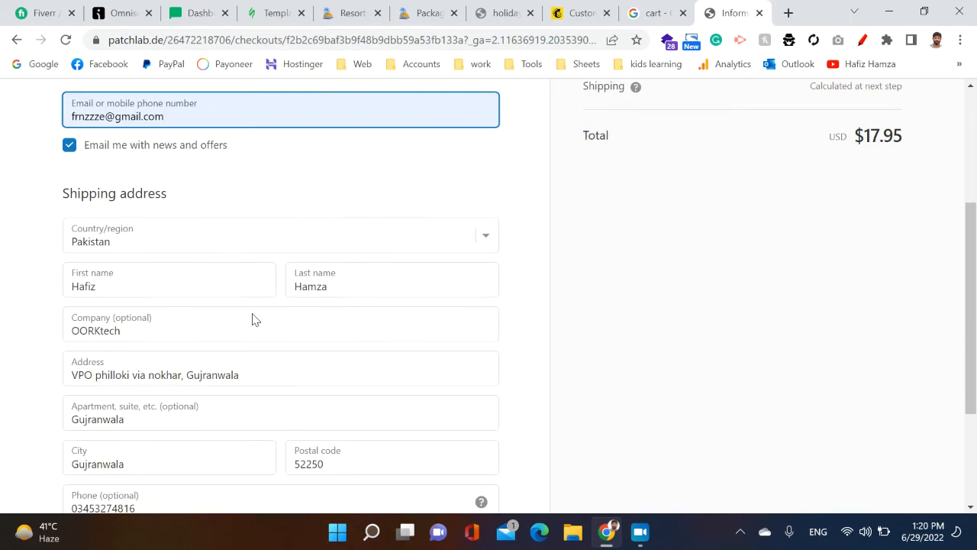
pyautogui.scroll(-2, 254, 319)
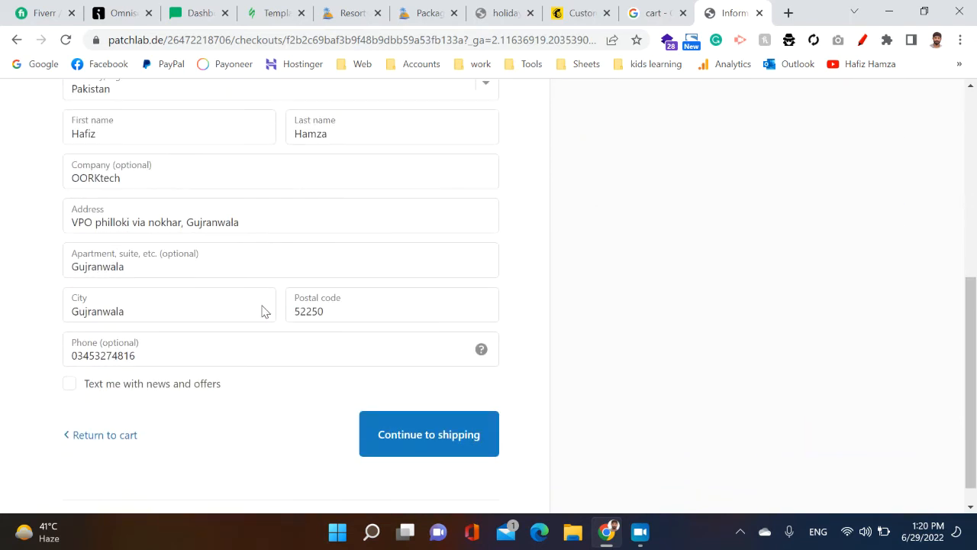
pyautogui.scroll(1, 265, 312)
pyautogui.scroll(4, 265, 312)
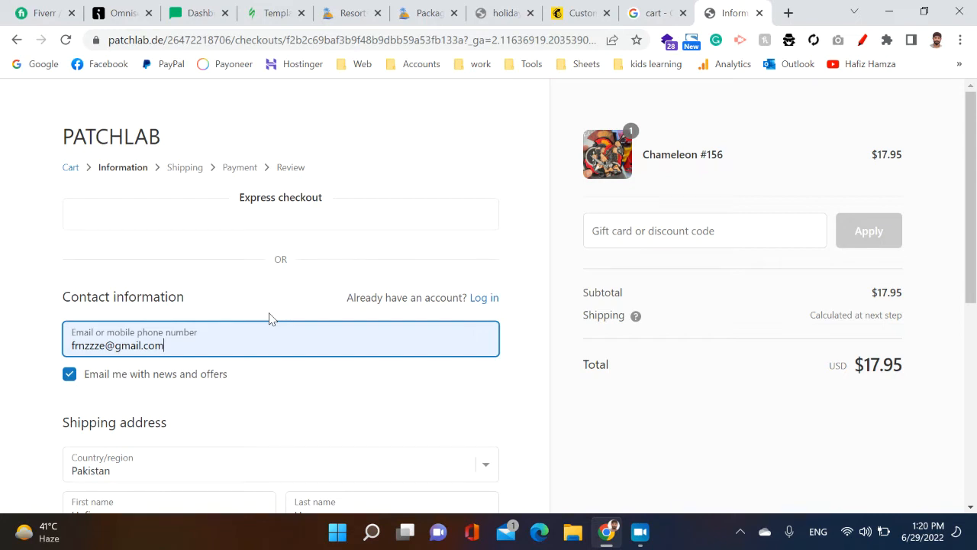
# Close the store checkout tab and return to Mailchimp's Explore page to review the pre-built journeys through Celebrate customer birthdays and Encourage online reviews
pyautogui.click(760, 13)
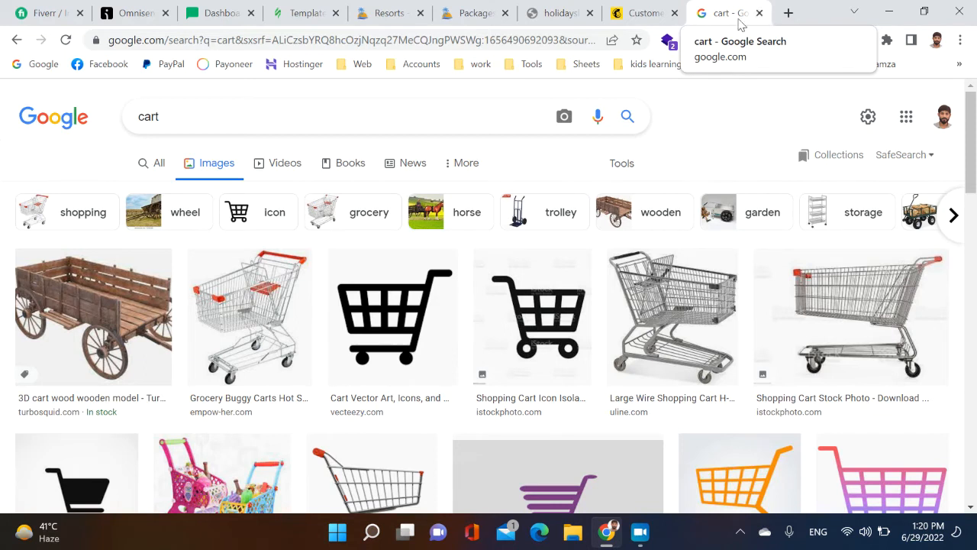
pyautogui.click(645, 9)
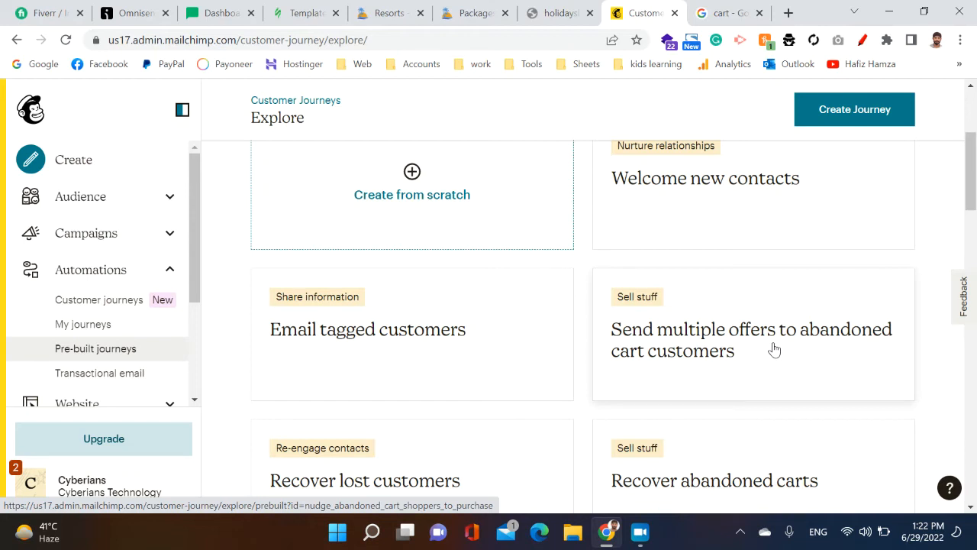
pyautogui.scroll(-4, 775, 347)
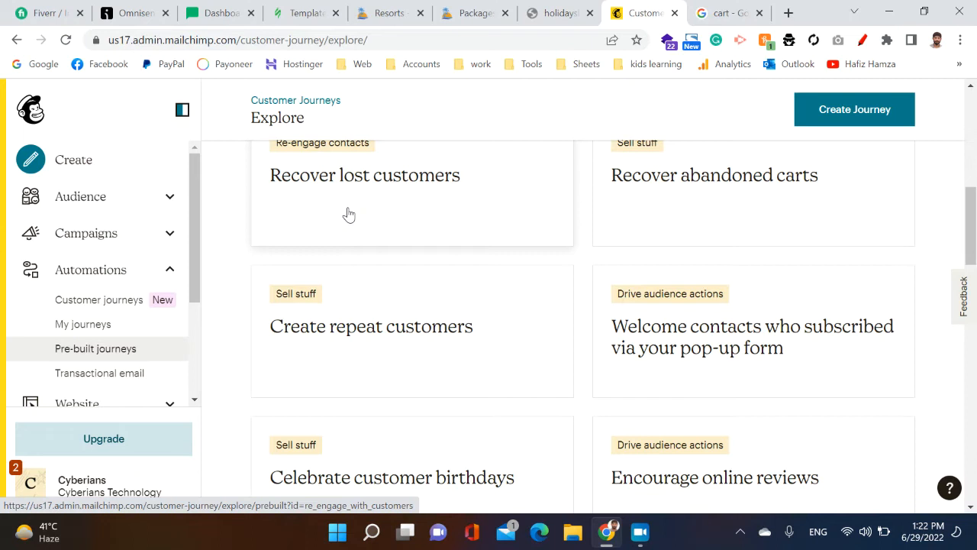
pyautogui.scroll(-1, 638, 281)
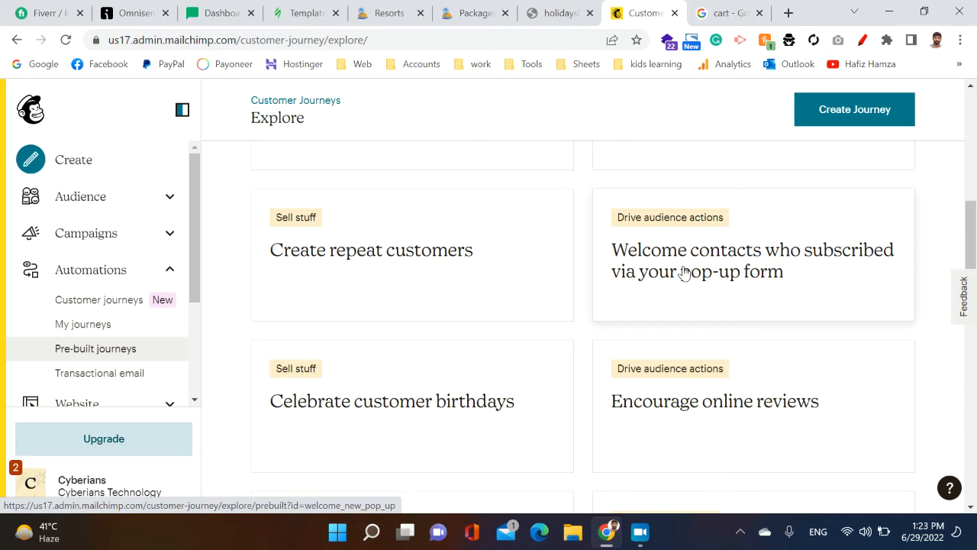
pyautogui.scroll(-1, 683, 279)
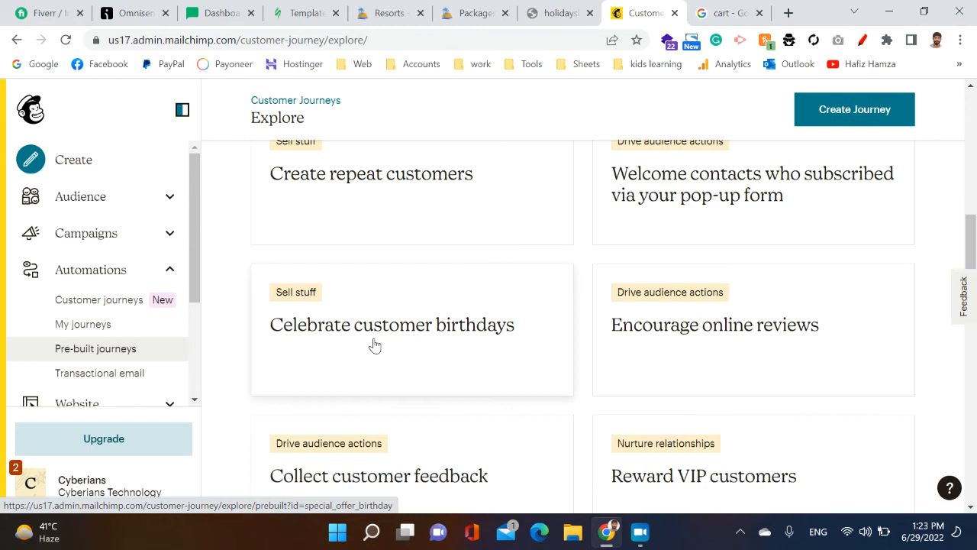
pyautogui.click(640, 538)
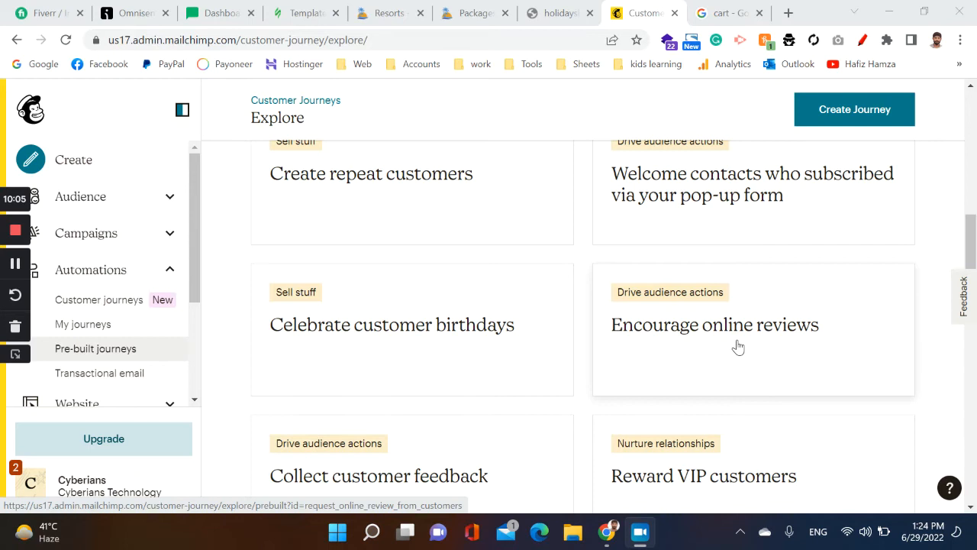
# Examine the pre-built journeys from Collect customer feedback and Reward VIP customers through Promote cross-sell opportunities and Celebrate annual events
pyautogui.scroll(-3, 738, 348)
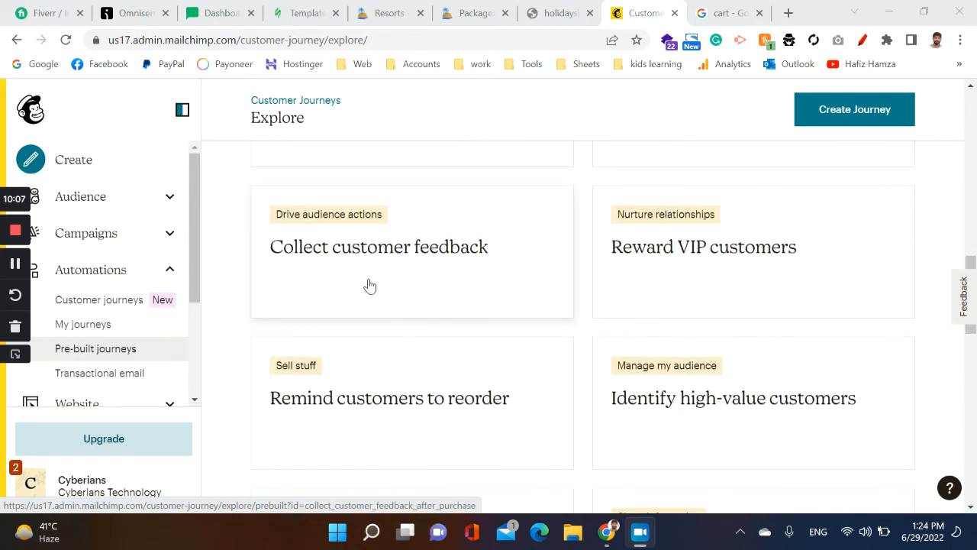
pyautogui.scroll(1, 371, 286)
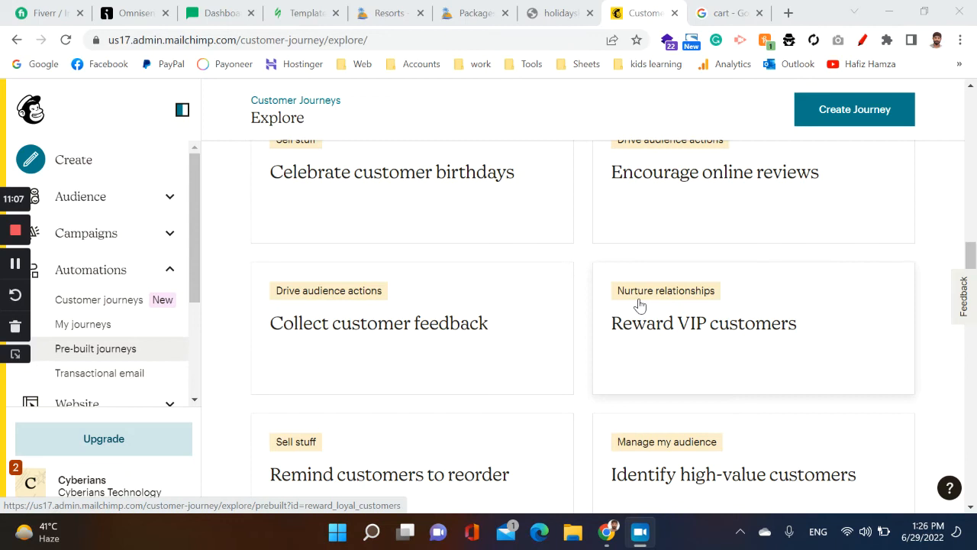
pyautogui.scroll(-3, 640, 304)
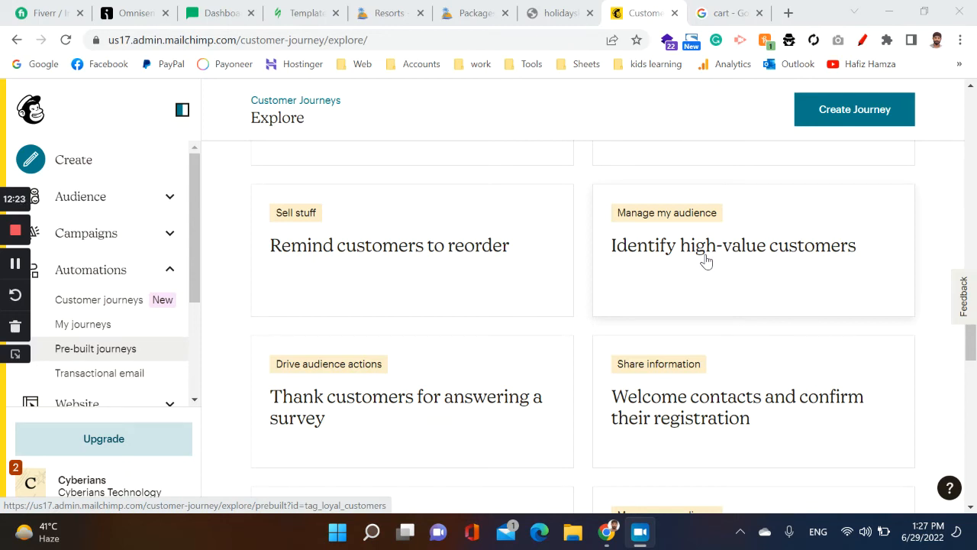
pyautogui.scroll(-3, 703, 256)
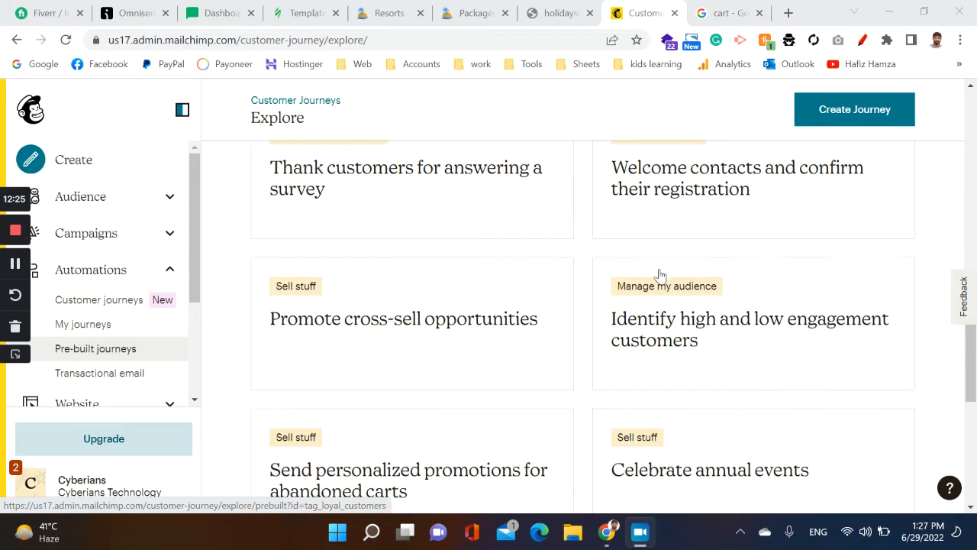
pyautogui.scroll(1, 394, 217)
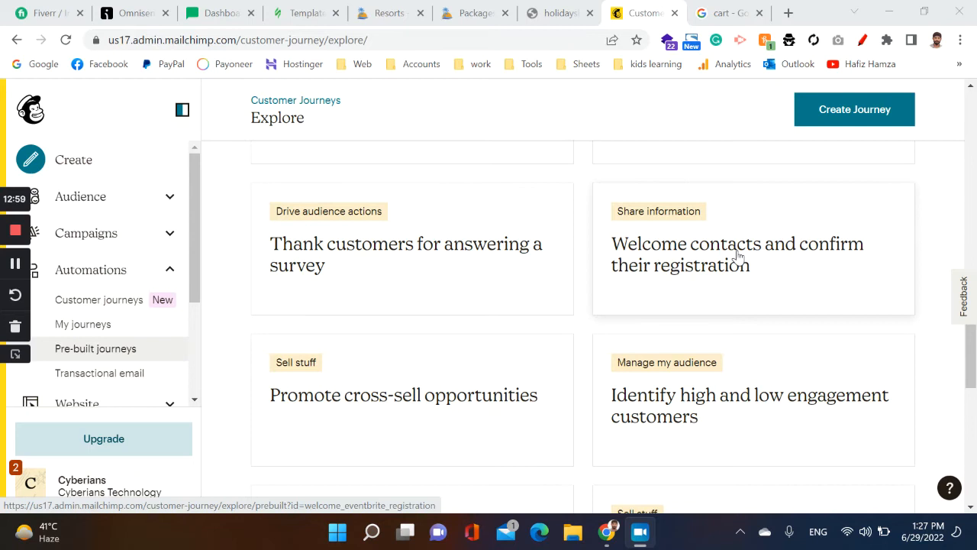
pyautogui.scroll(-2, 738, 268)
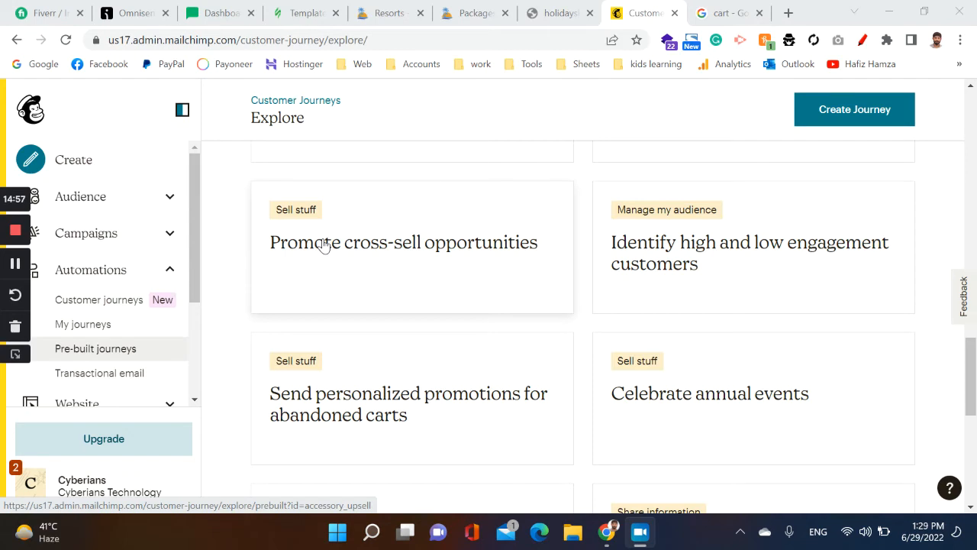
pyautogui.scroll(-1, 327, 243)
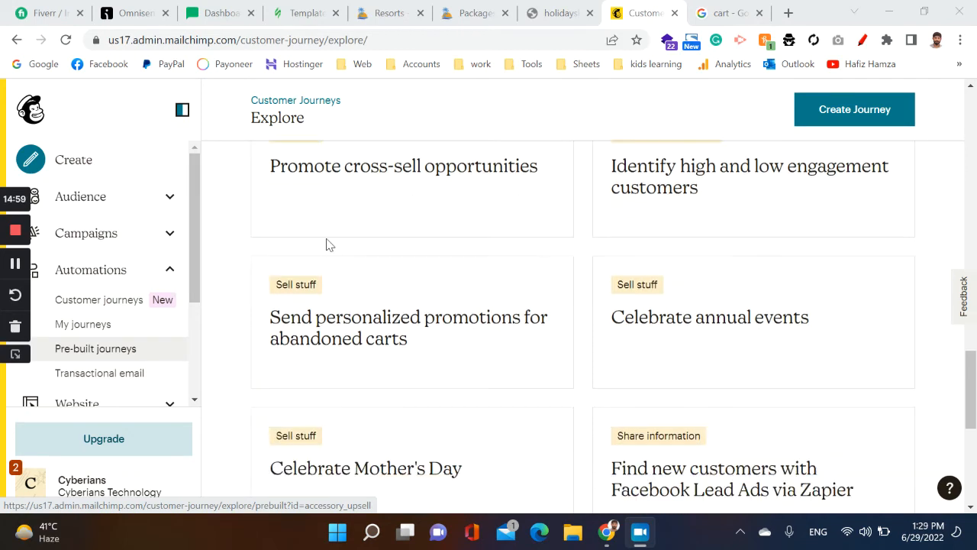
pyautogui.scroll(1, 458, 233)
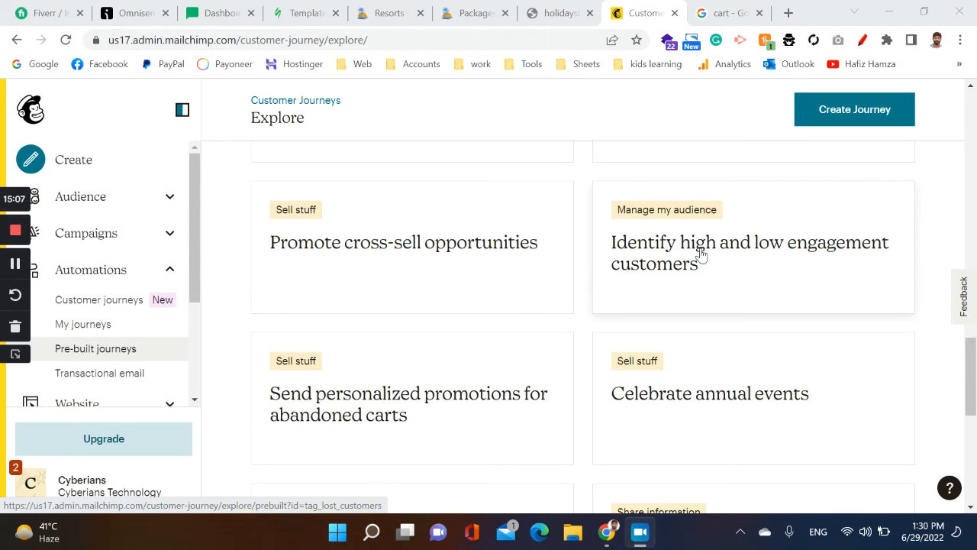
pyautogui.scroll(-1, 596, 304)
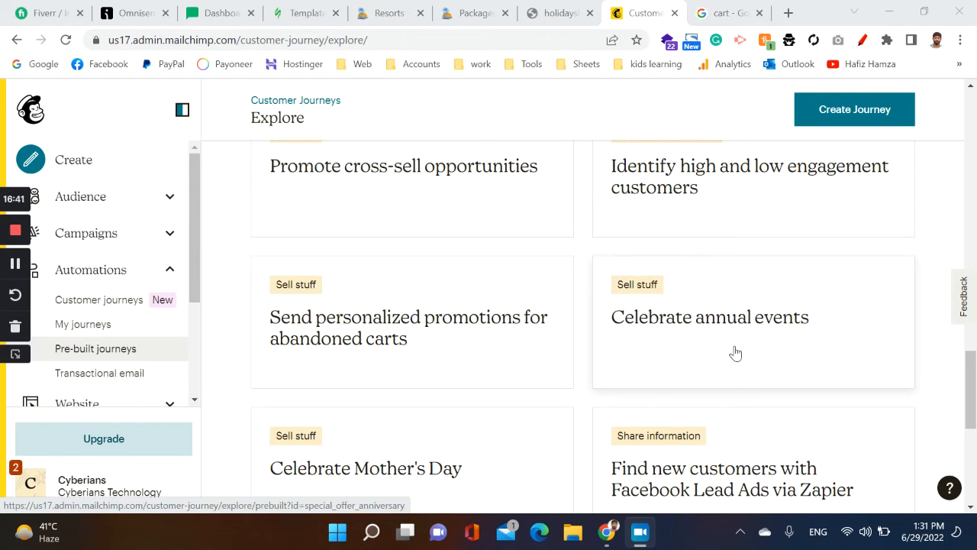
# Examine the remaining pre-built journeys, including Mother's Day, Facebook Lead Ads via Zapier and Eventbrite events, and return to the start of the list
pyautogui.scroll(-3, 735, 351)
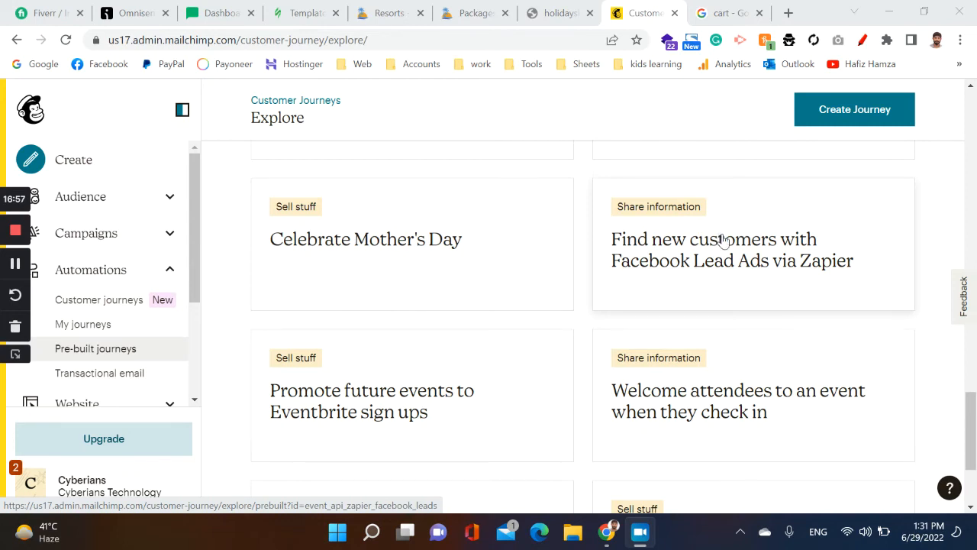
pyautogui.scroll(-1, 723, 242)
pyautogui.scroll(1, 723, 242)
pyautogui.scroll(-2, 722, 240)
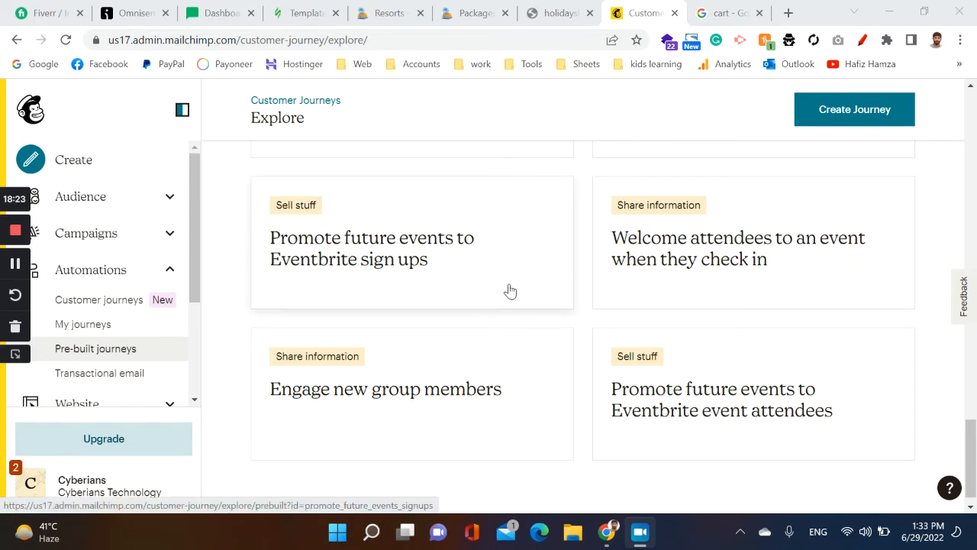
pyautogui.scroll(2, 534, 283)
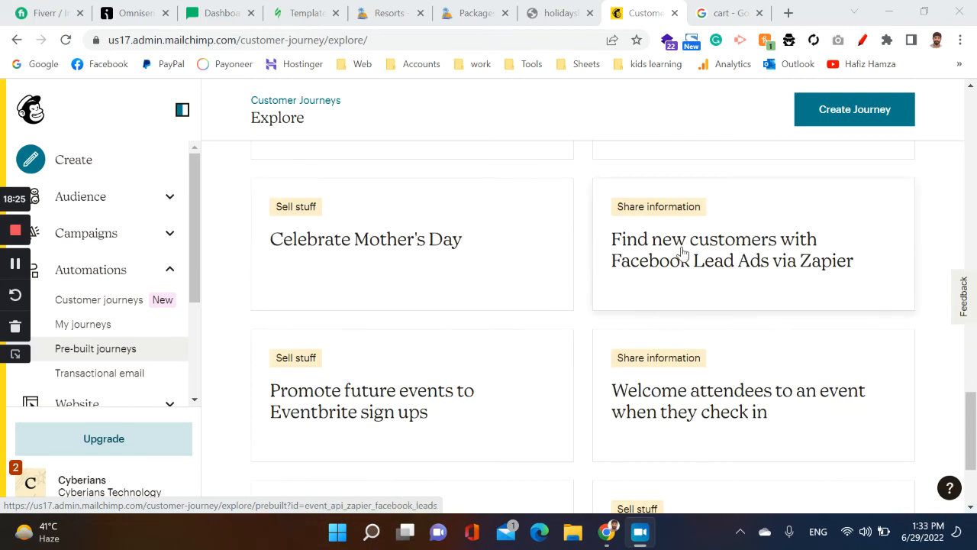
pyautogui.scroll(10, 684, 252)
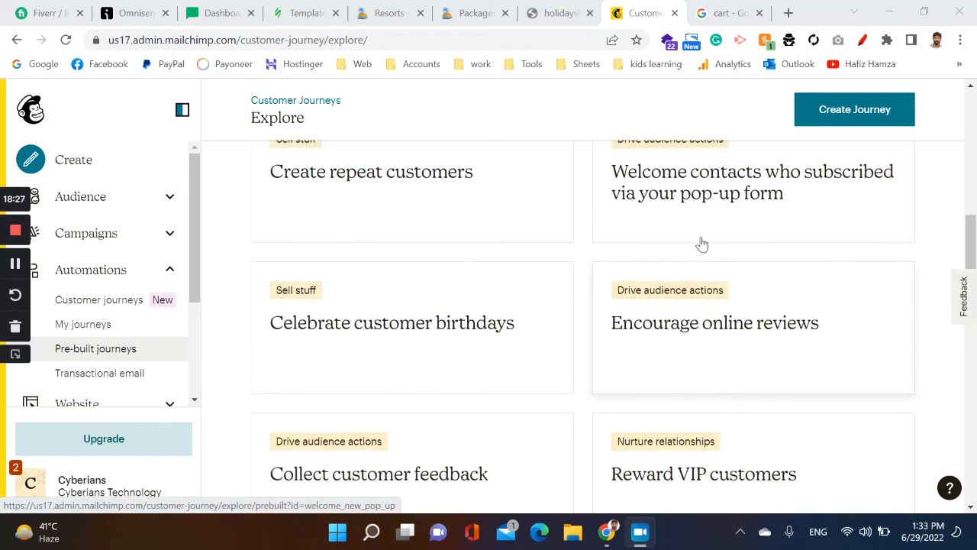
pyautogui.scroll(3, 704, 242)
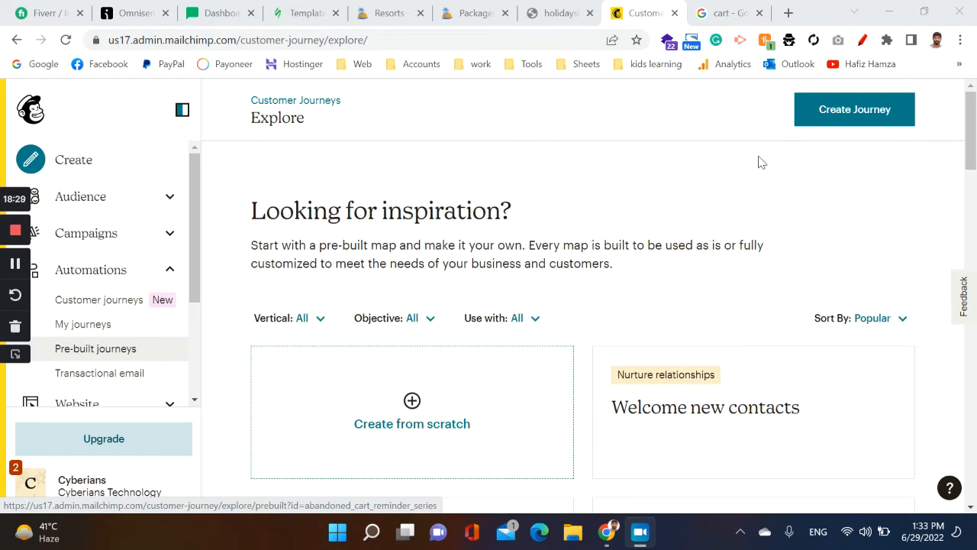
# Start creating a new customer journey and begin entering its name
pyautogui.click(812, 113)
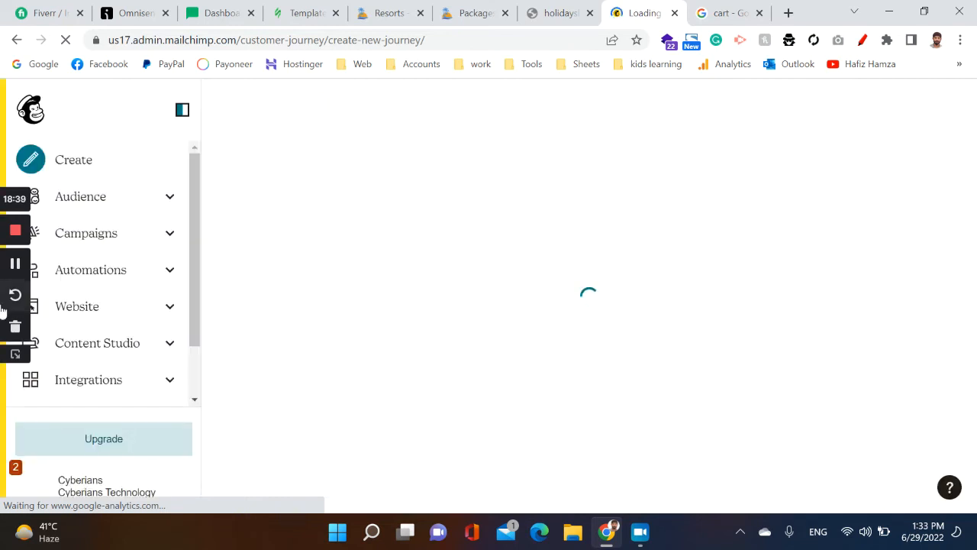
pyautogui.scroll(-1, 617, 229)
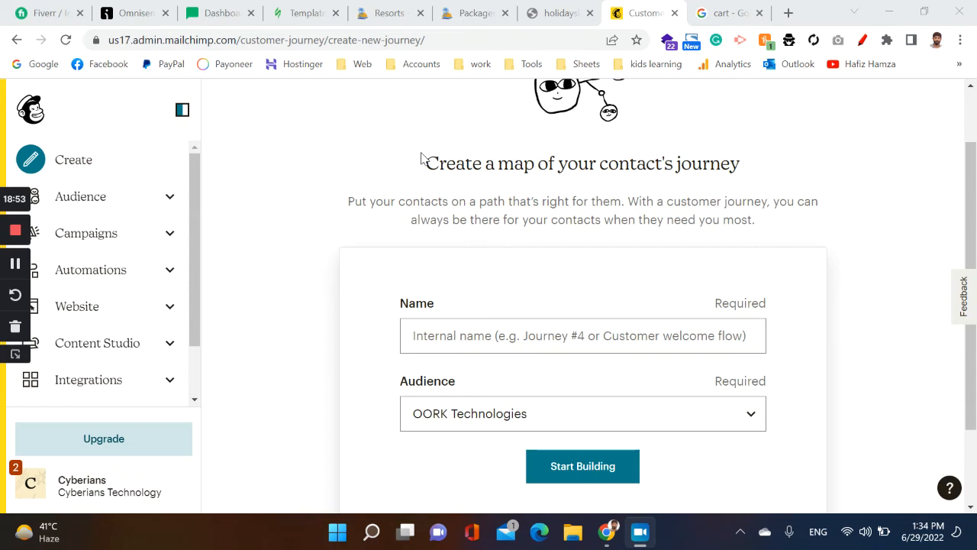
pyautogui.click(587, 342)
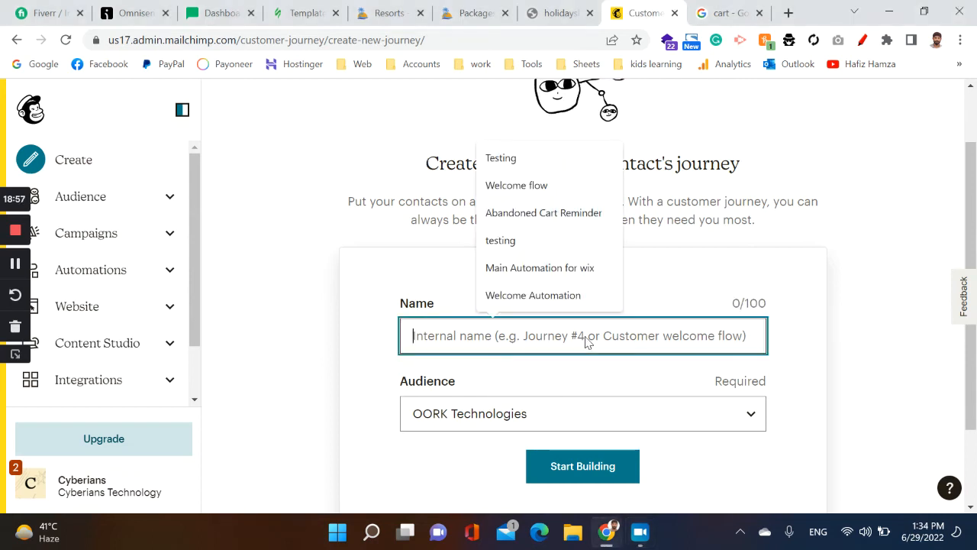
pyautogui.write('Test')
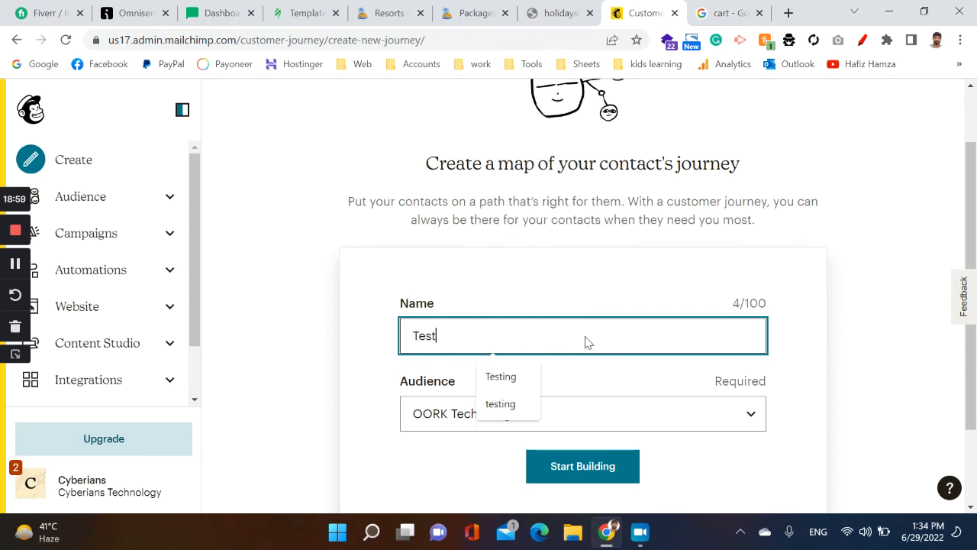
pyautogui.write(' Automa')
pyautogui.press('BackSpace')
pyautogui.write('Automation')
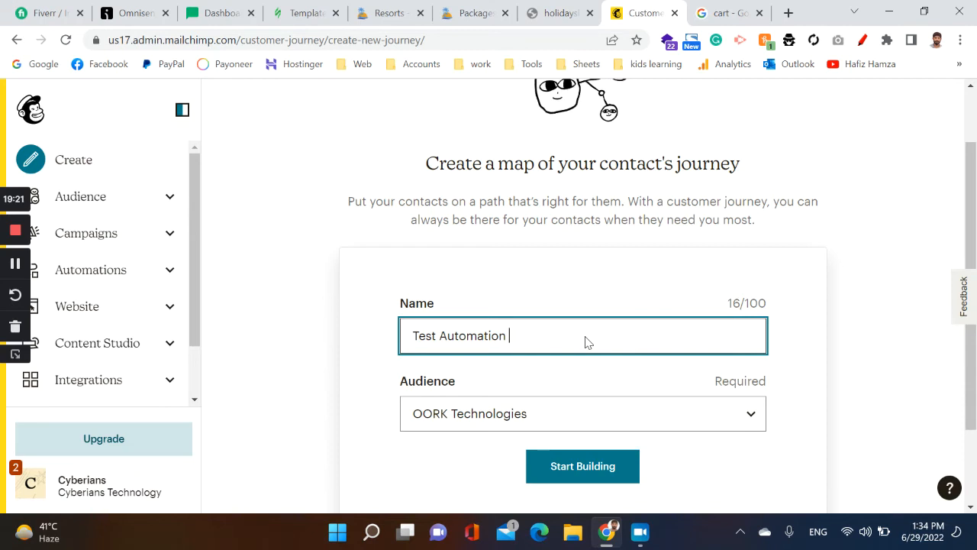
pyautogui.press('BackSpace')
pyautogui.press('BackSpace')
pyautogui.press('BackSpace')
pyautogui.press('BackSpace')
pyautogui.press('BackSpace')
pyautogui.press('BackSpace')
pyautogui.press('BackSpace')
pyautogui.press('BackSpace')
pyautogui.press('BackSpace')
pyautogui.press('BackSpace')
pyautogui.press('BackSpace')
pyautogui.press('BackSpace')
pyautogui.press('BackSpace')
pyautogui.press('BackSpace')
pyautogui.press('BackSpace')
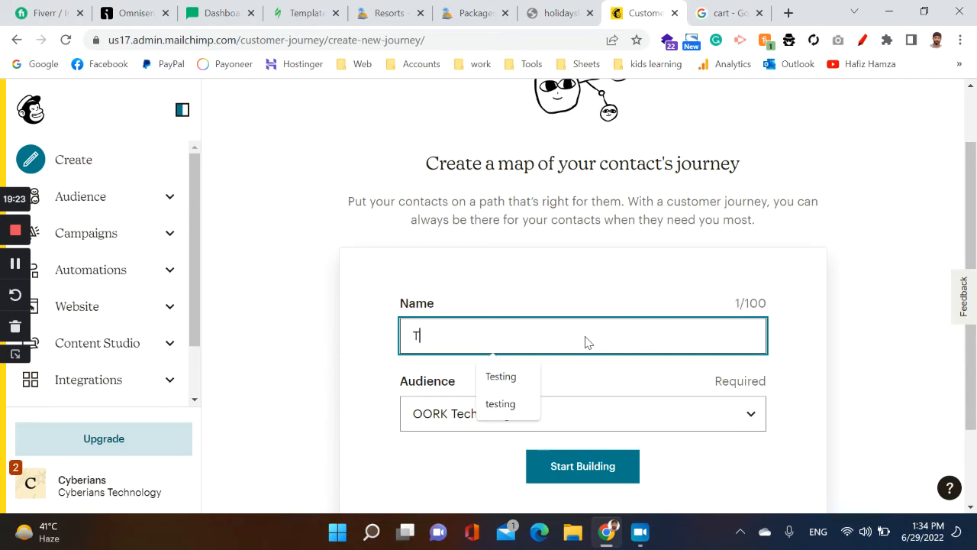
pyautogui.press('BackSpace')
# Name the new journey Welcome New Subscribers
pyautogui.write('Welco')
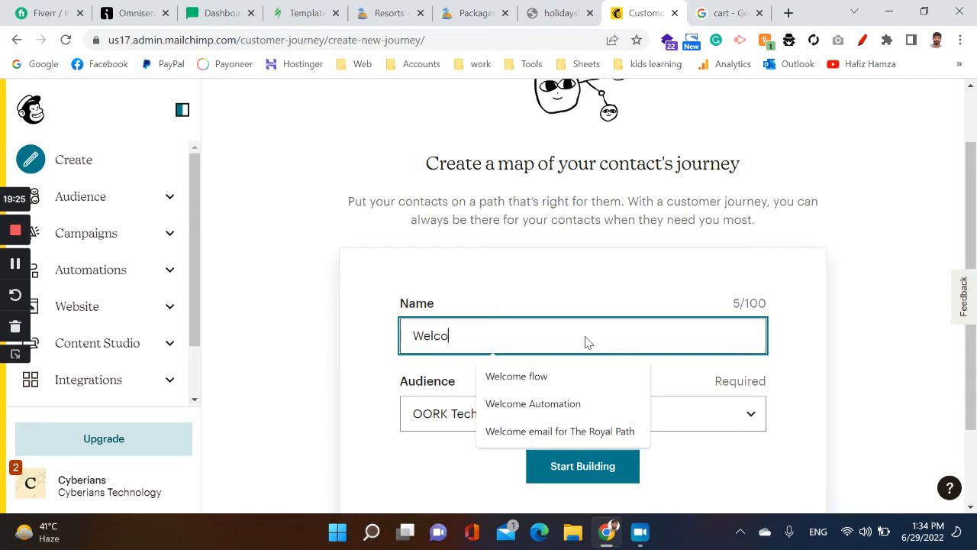
pyautogui.write('me New Su')
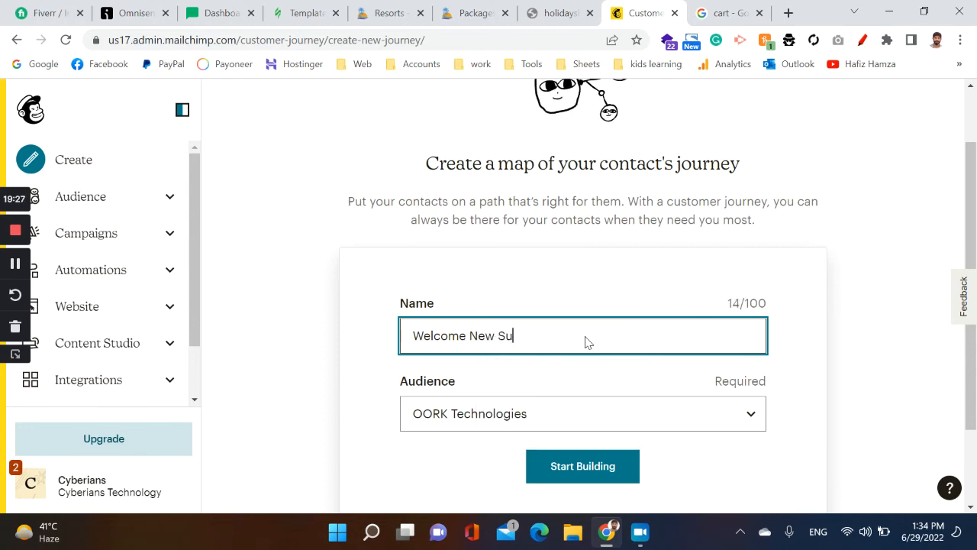
pyautogui.write('bscriber')
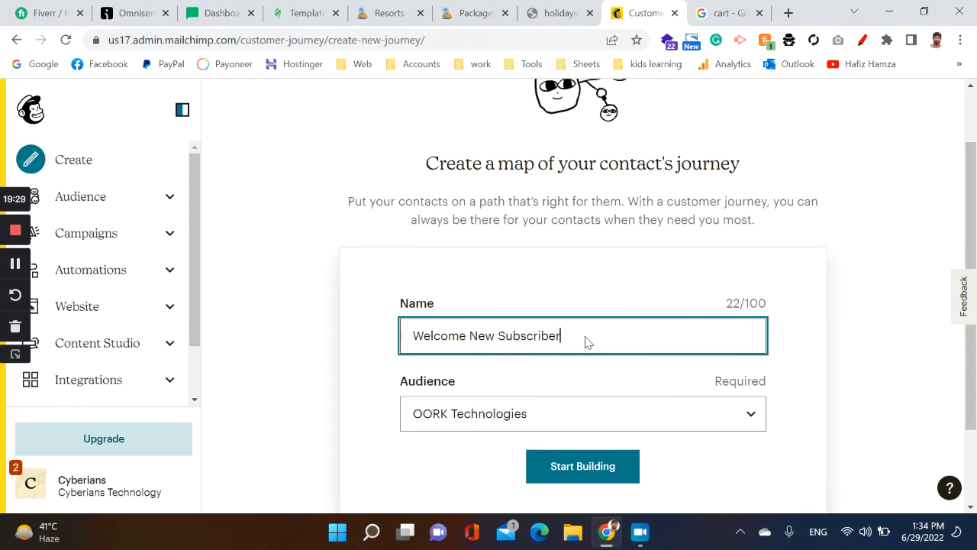
pyautogui.write('s')
# Set the journey's audience to allinonedigitalshop and start building the journey
pyautogui.scroll(-1, 585, 342)
pyautogui.click(524, 306)
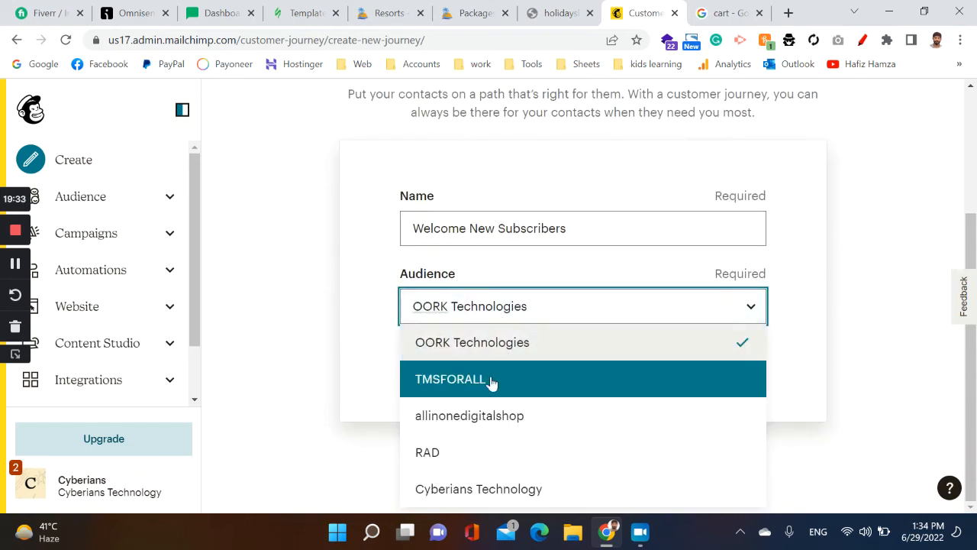
pyautogui.click(485, 421)
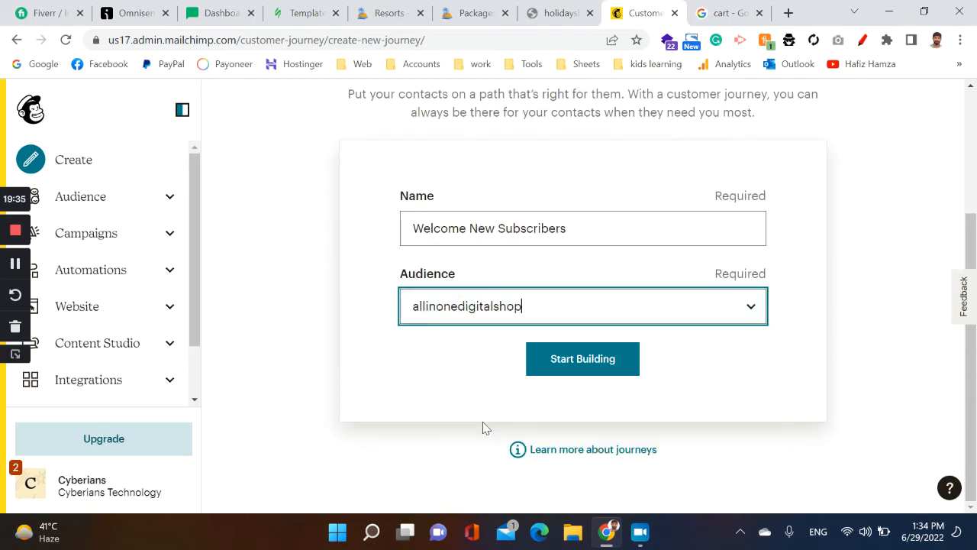
pyautogui.click(616, 371)
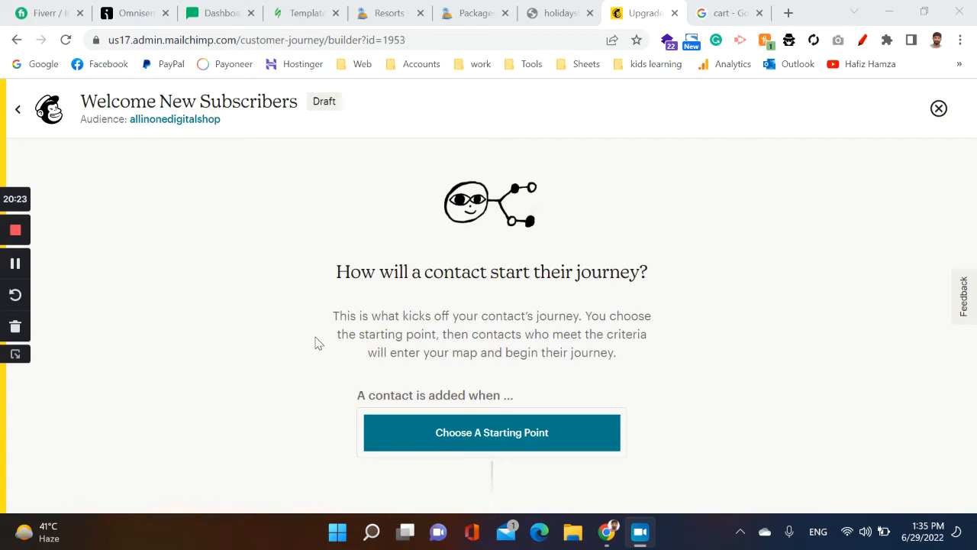
# Set the journey's starting point to Tag added with the existing tag beta, and save it
pyautogui.click(455, 452)
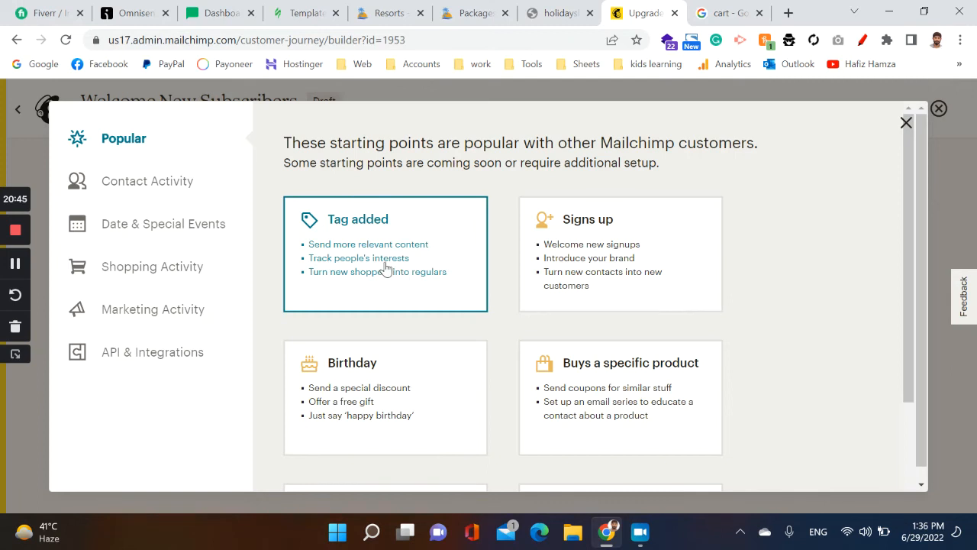
pyautogui.click(386, 265)
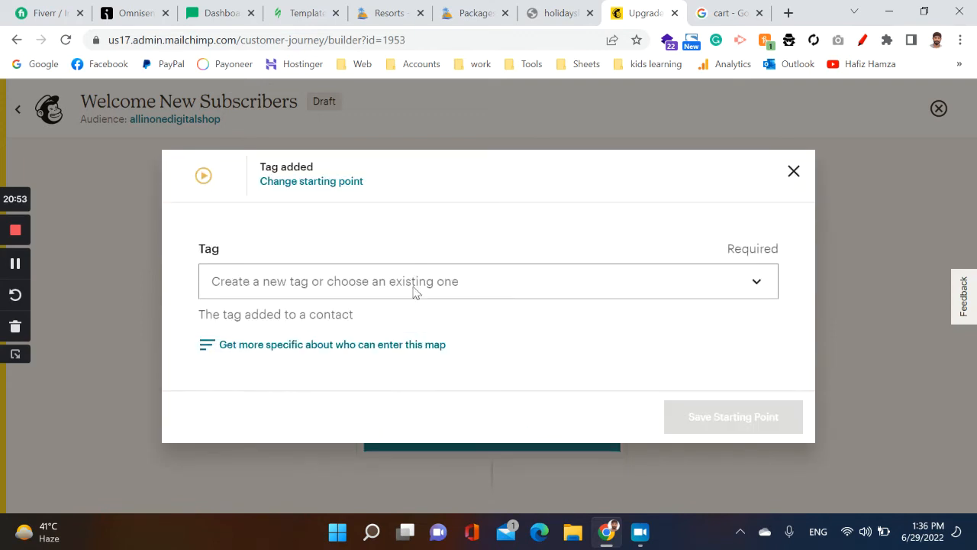
pyautogui.click(415, 284)
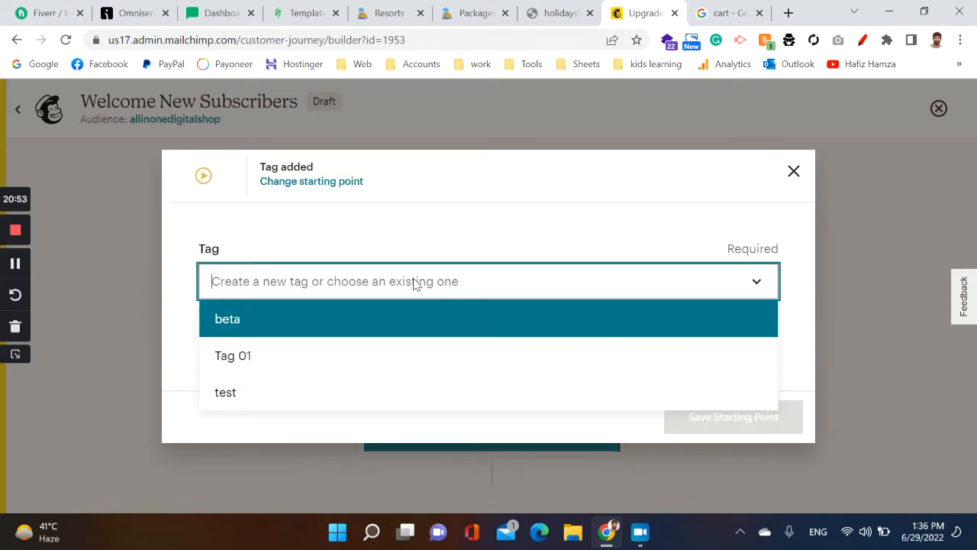
pyautogui.click(377, 330)
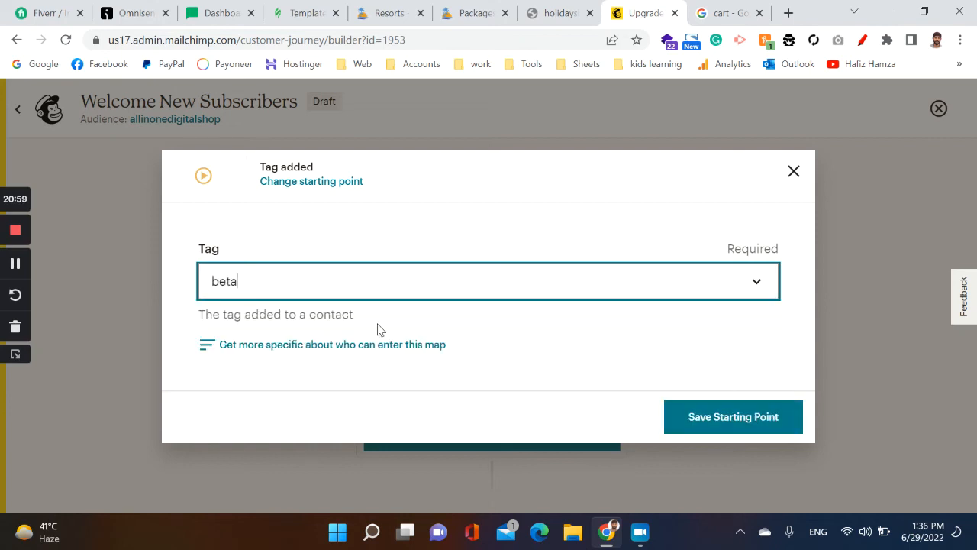
pyautogui.click(728, 428)
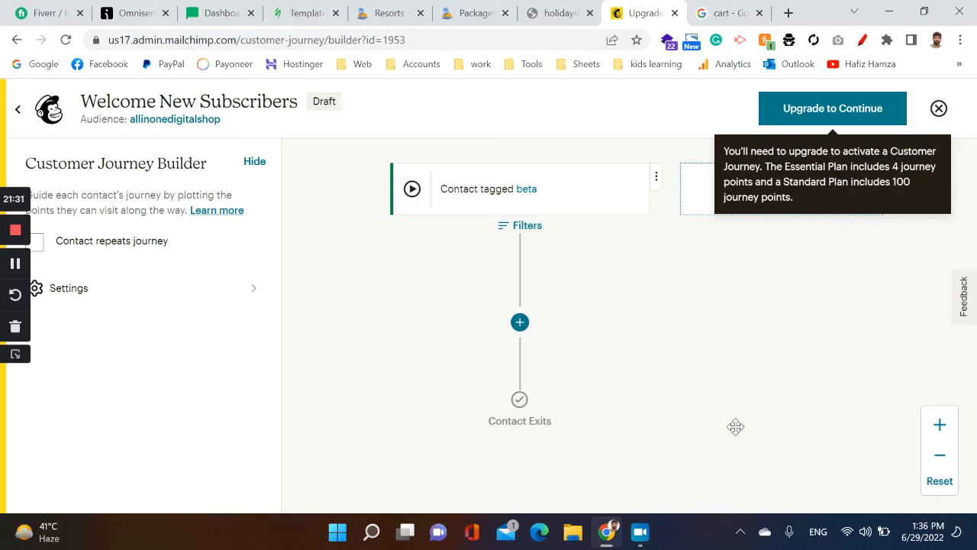
# Add an If/Else rule as a journey point between the starting point and the contact exit
pyautogui.scroll(-2, 720, 290)
pyautogui.scroll(2, 656, 288)
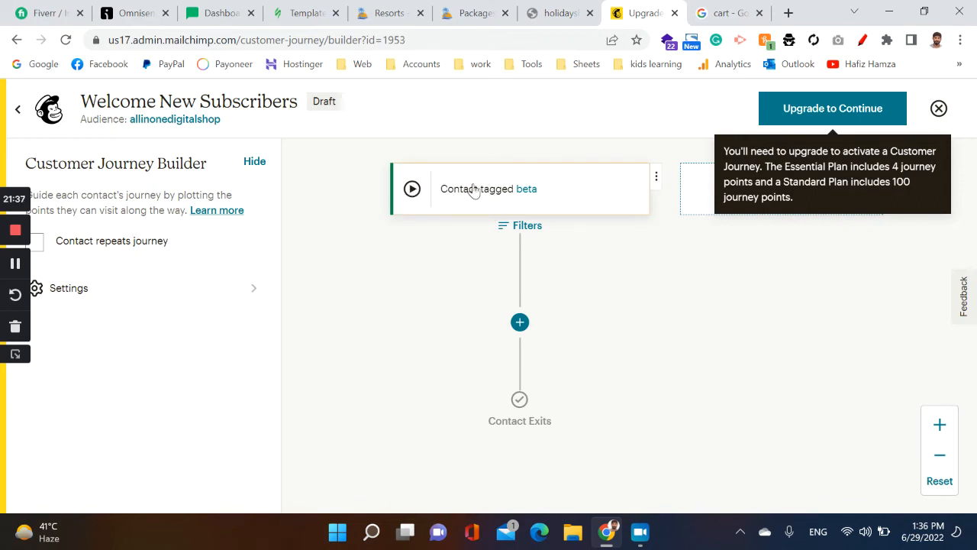
pyautogui.moveTo(529, 328)
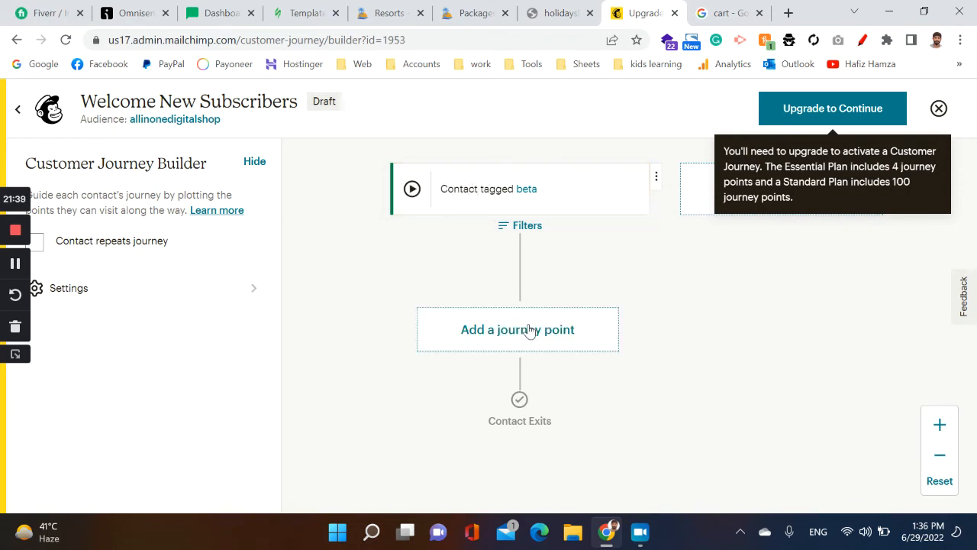
pyautogui.click(529, 329)
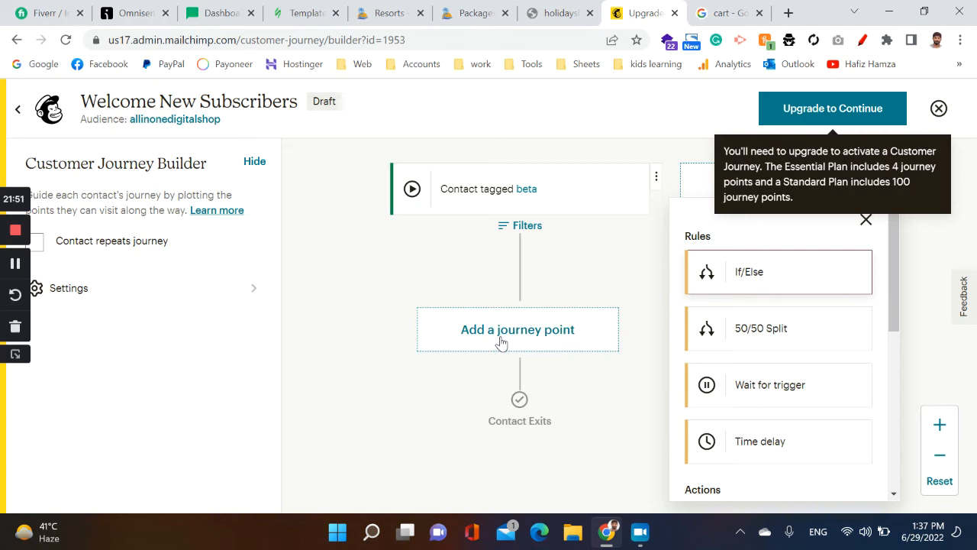
pyautogui.click(756, 273)
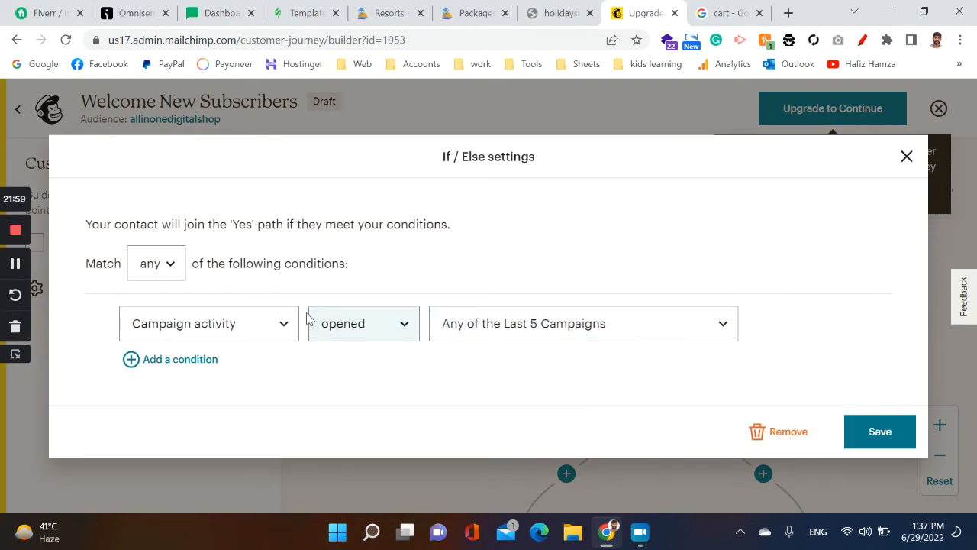
# Set the If/Else condition to average amount spent per order is 100, and save the rule
pyautogui.click(252, 315)
pyautogui.scroll(-1, 224, 425)
pyautogui.scroll(-6, 224, 426)
pyautogui.scroll(5, 224, 426)
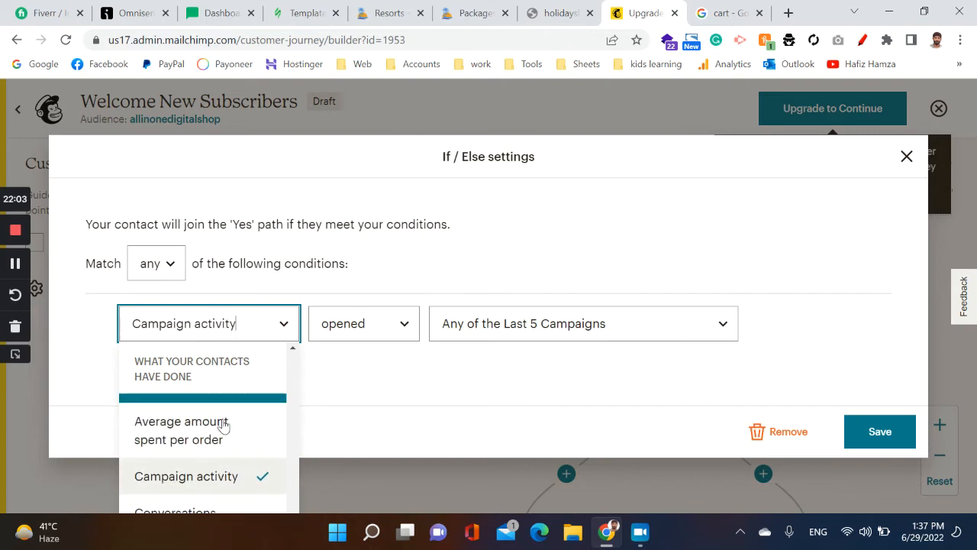
pyautogui.click(226, 440)
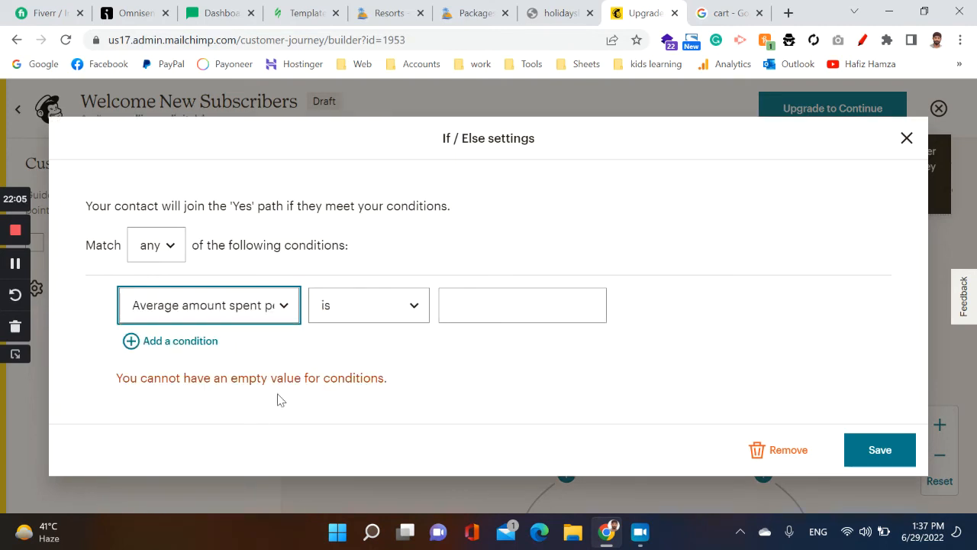
pyautogui.click(483, 304)
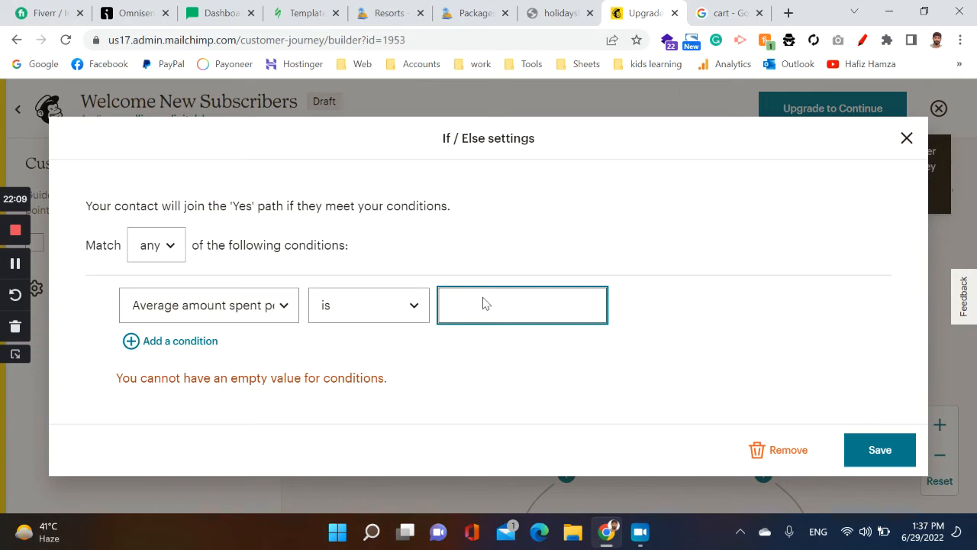
pyautogui.write('100')
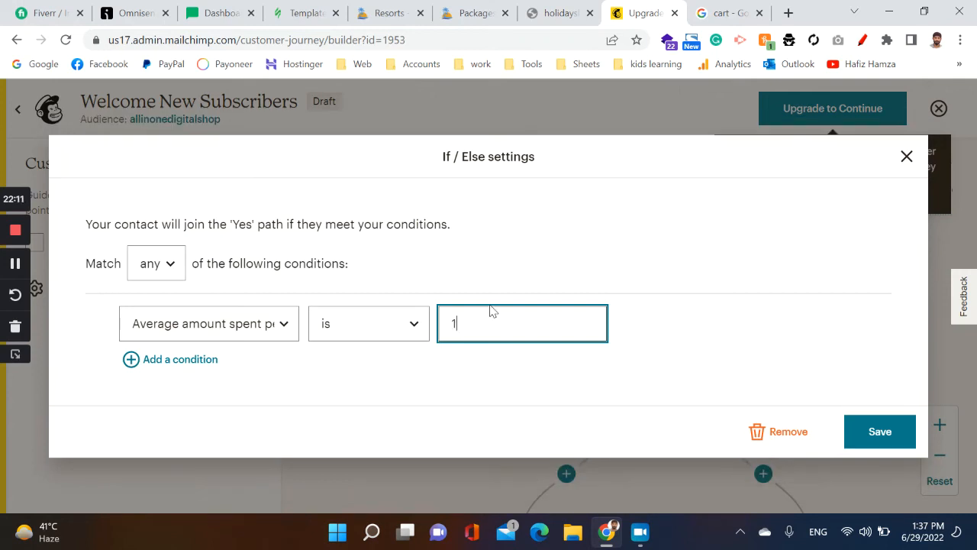
pyautogui.click(859, 429)
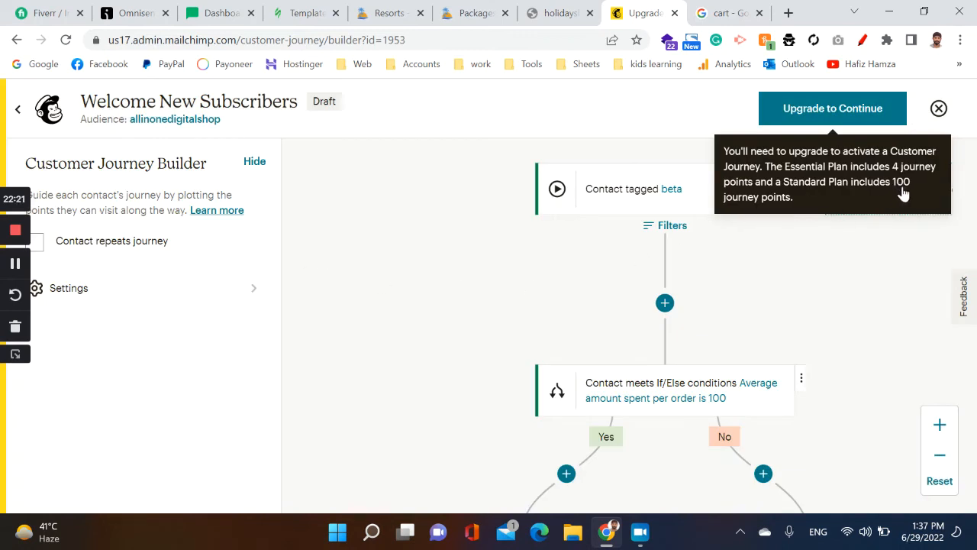
# Examine the If/Else point's Yes and No branches and where further journey points can be added
pyautogui.moveTo(836, 280); pyautogui.dragTo(755, 279)
pyautogui.scroll(-2, 744, 284)
pyautogui.scroll(2, 735, 291)
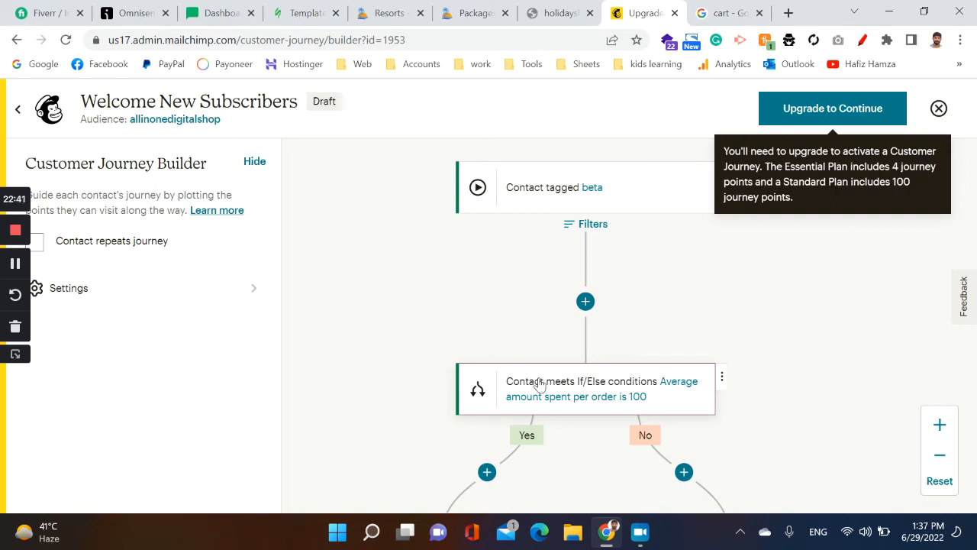
pyautogui.moveTo(501, 472)
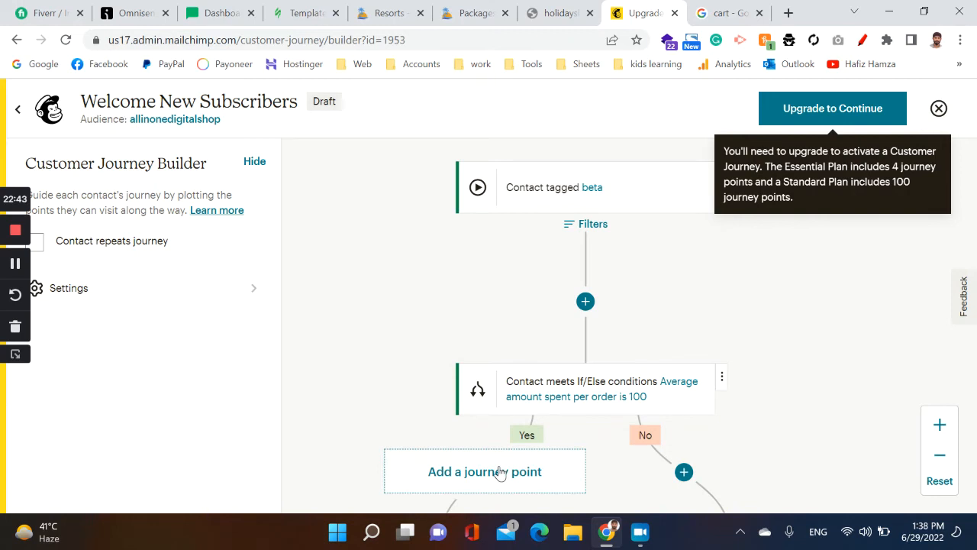
pyautogui.moveTo(677, 476)
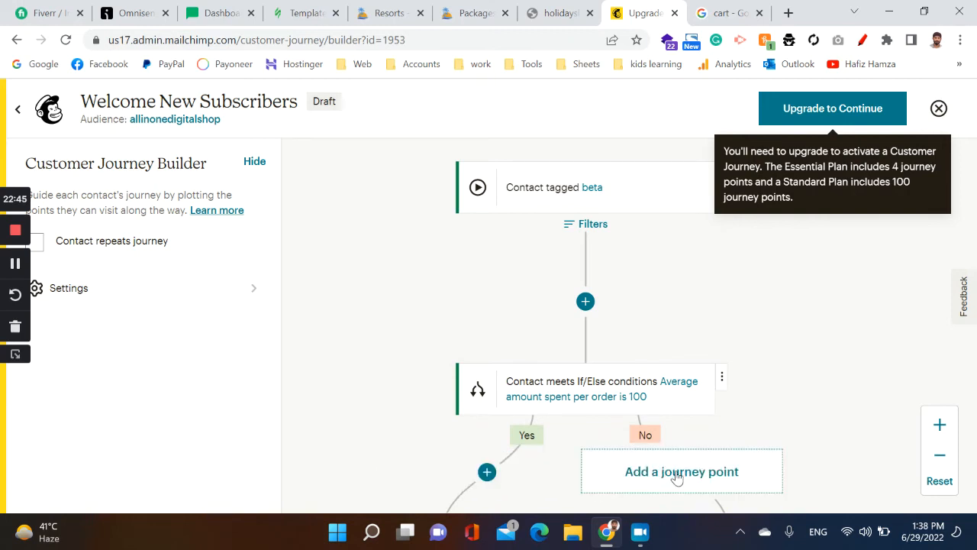
pyautogui.scroll(-3, 676, 475)
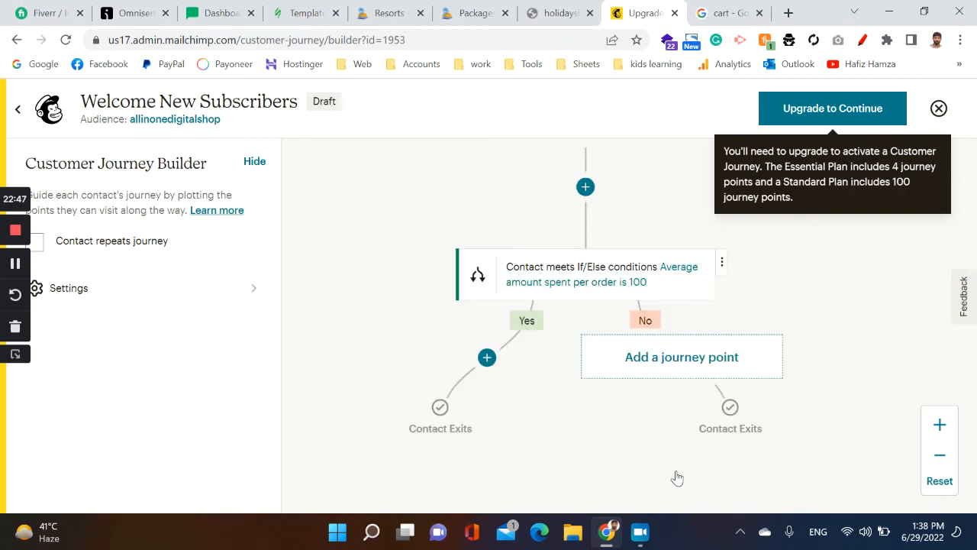
pyautogui.moveTo(590, 200)
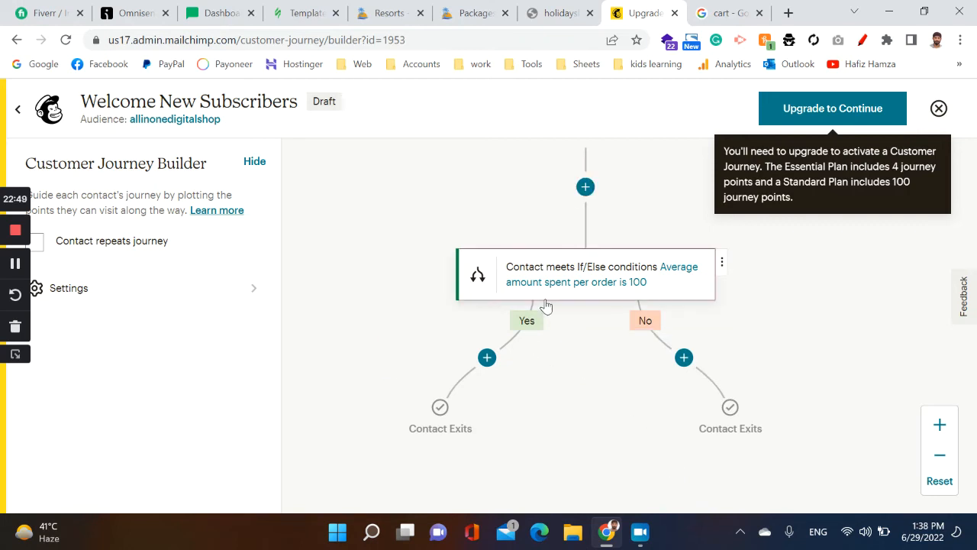
# Add a 50/50 Split rule on the Yes branch of the If/Else point and close its settings
pyautogui.click(495, 361)
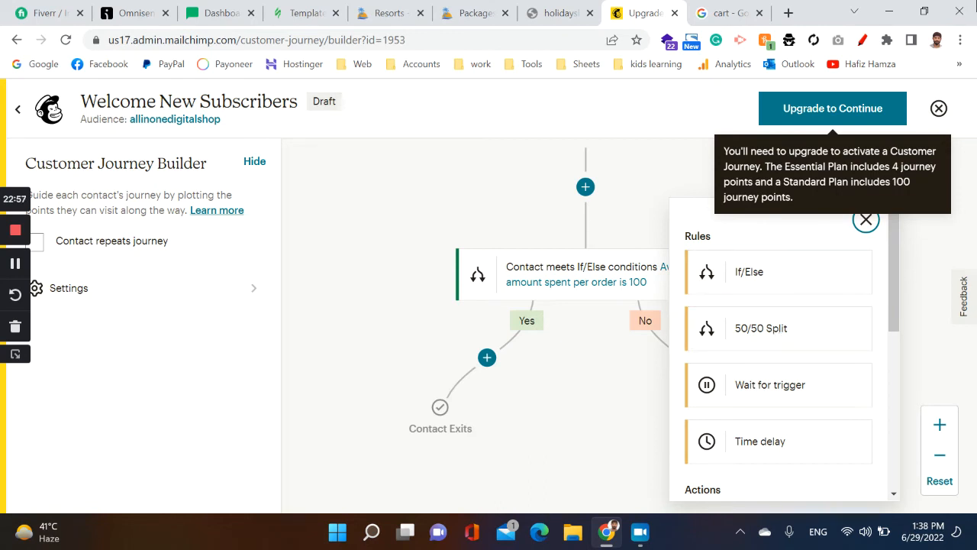
pyautogui.scroll(-2, 744, 317)
pyautogui.scroll(-3, 745, 336)
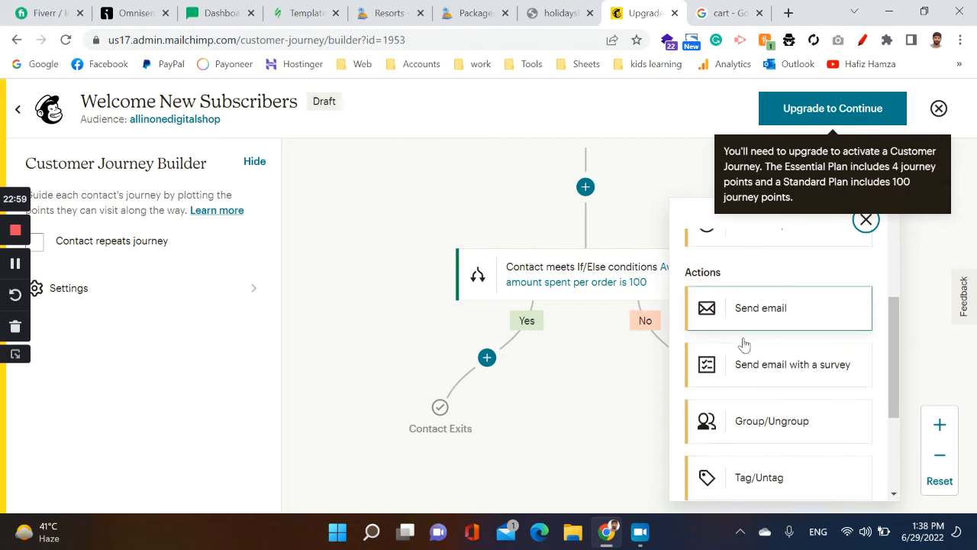
pyautogui.scroll(5, 743, 344)
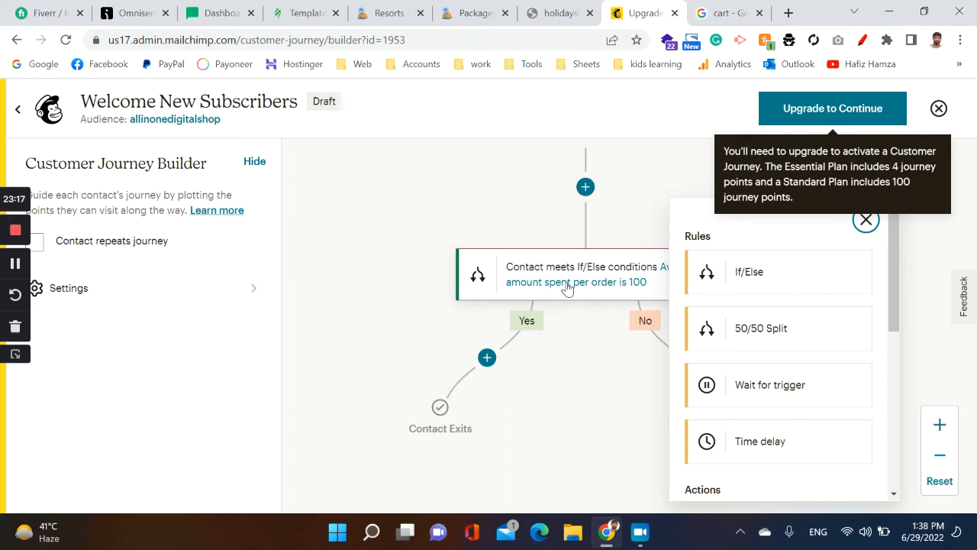
pyautogui.scroll(-3, 572, 347)
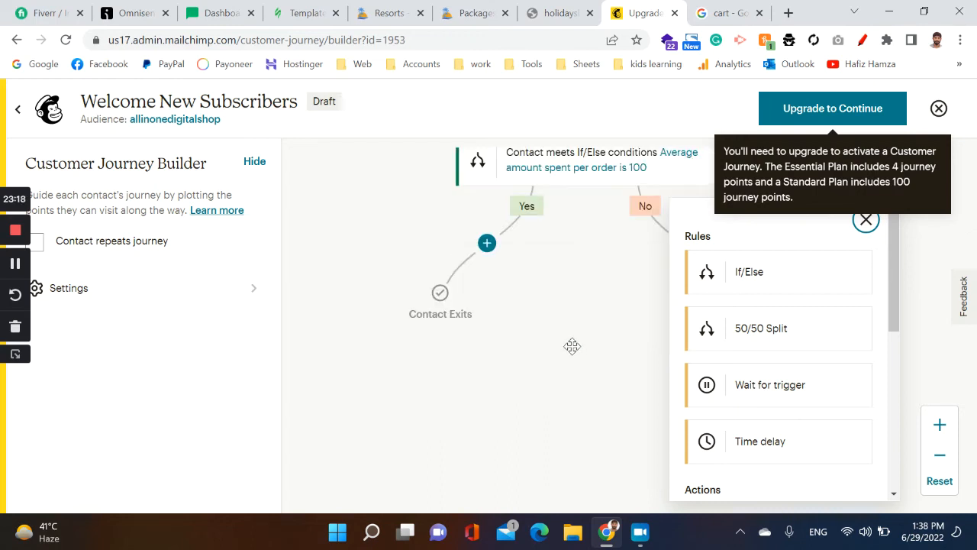
pyautogui.click(766, 328)
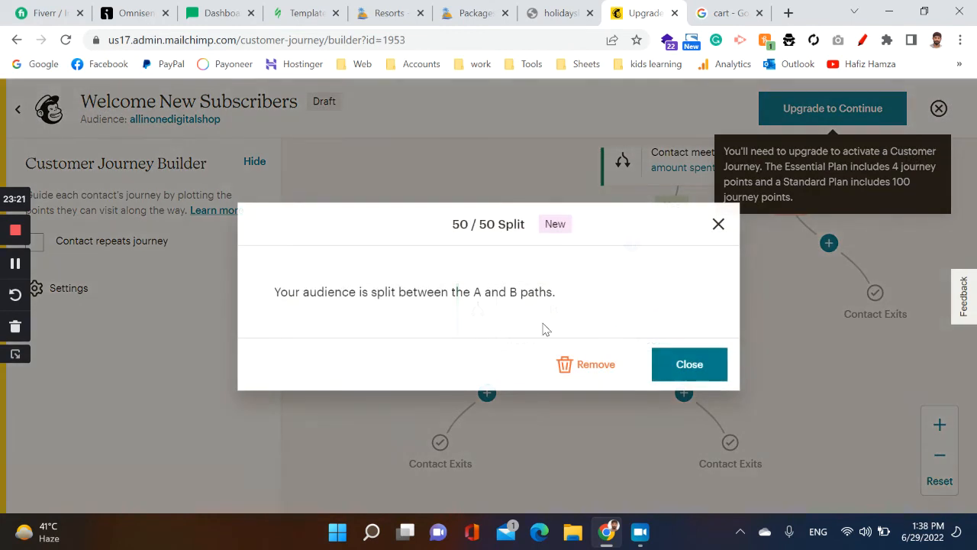
pyautogui.click(674, 364)
# Add a Send email action on path A of the 50/50 Split, review its email settings and close them
pyautogui.scroll(3, 572, 359)
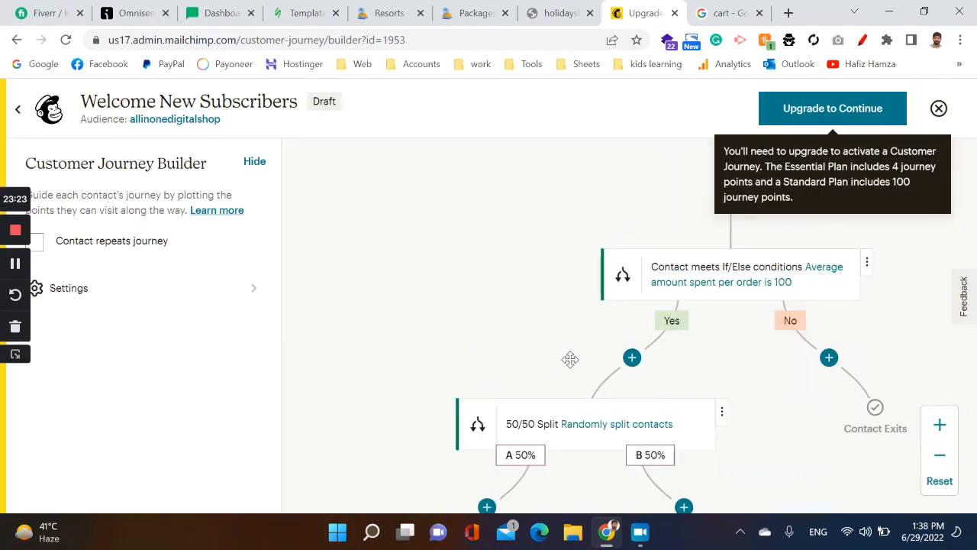
pyautogui.moveTo(759, 366); pyautogui.dragTo(697, 348)
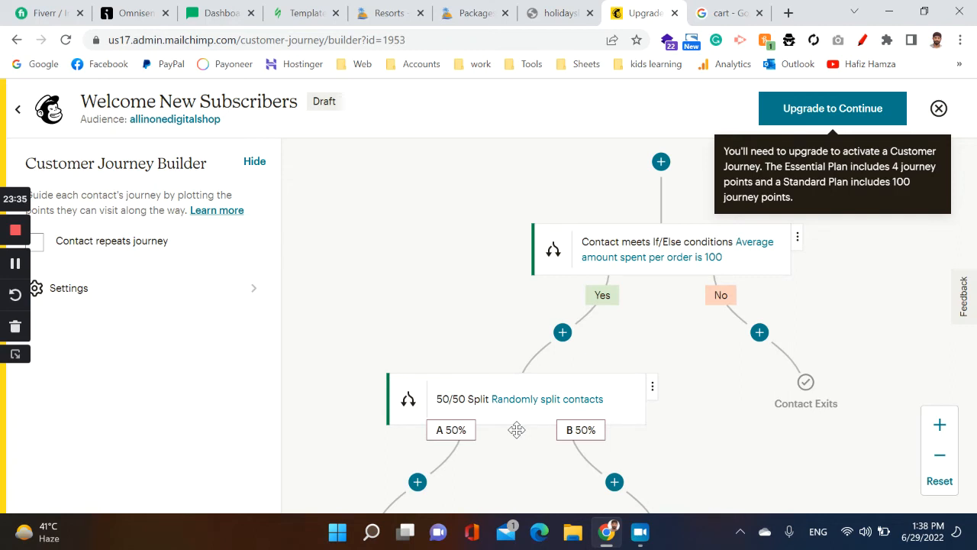
pyautogui.scroll(-3, 517, 430)
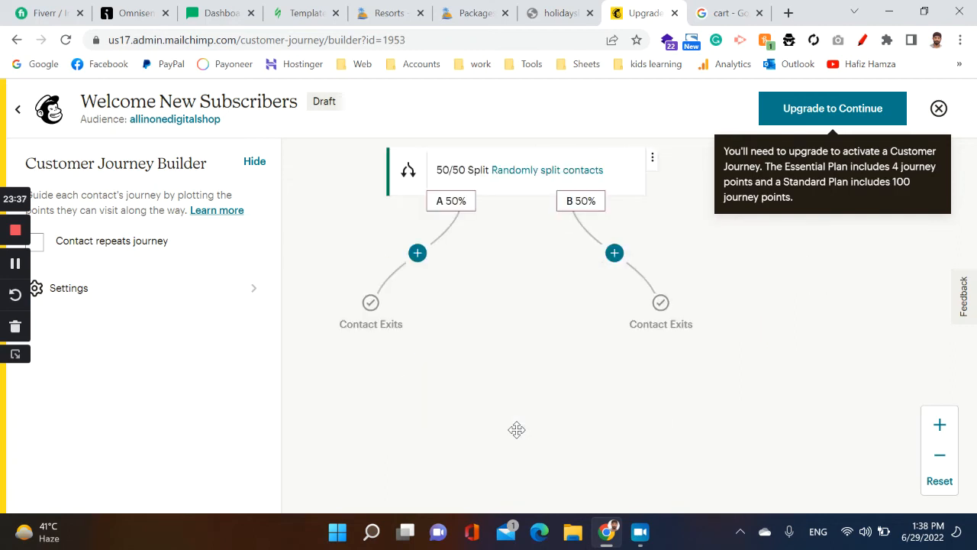
pyautogui.scroll(2, 515, 430)
pyautogui.click(418, 368)
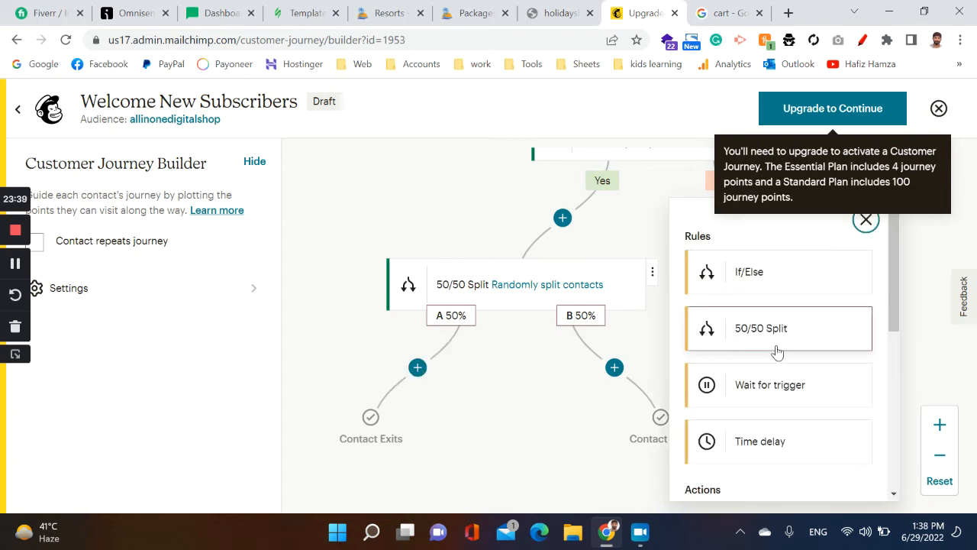
pyautogui.scroll(-2, 791, 365)
pyautogui.scroll(-1, 791, 364)
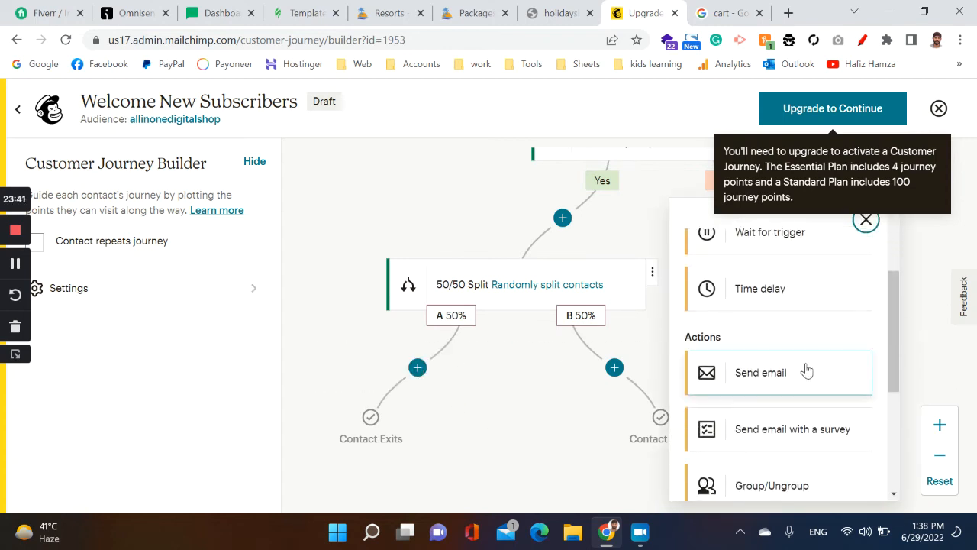
pyautogui.click(803, 372)
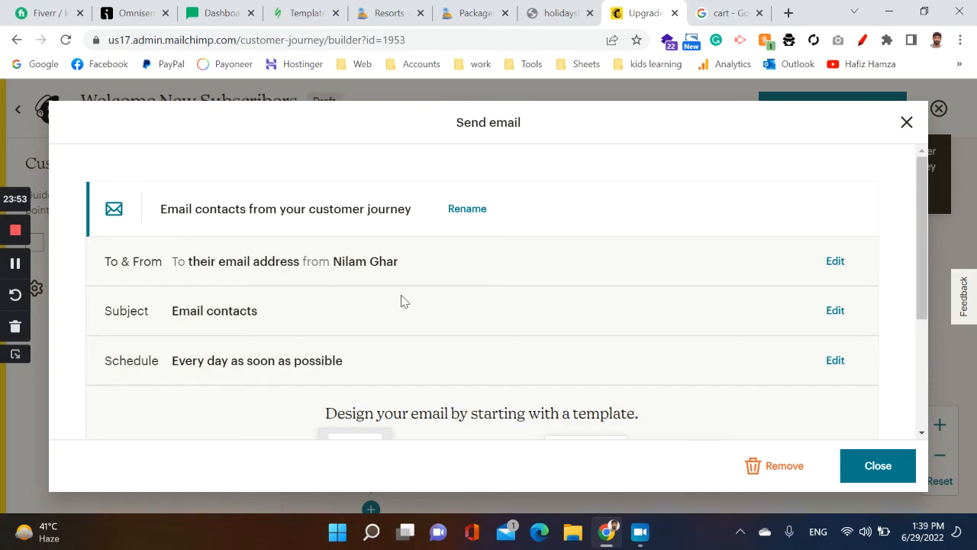
pyautogui.scroll(-3, 458, 306)
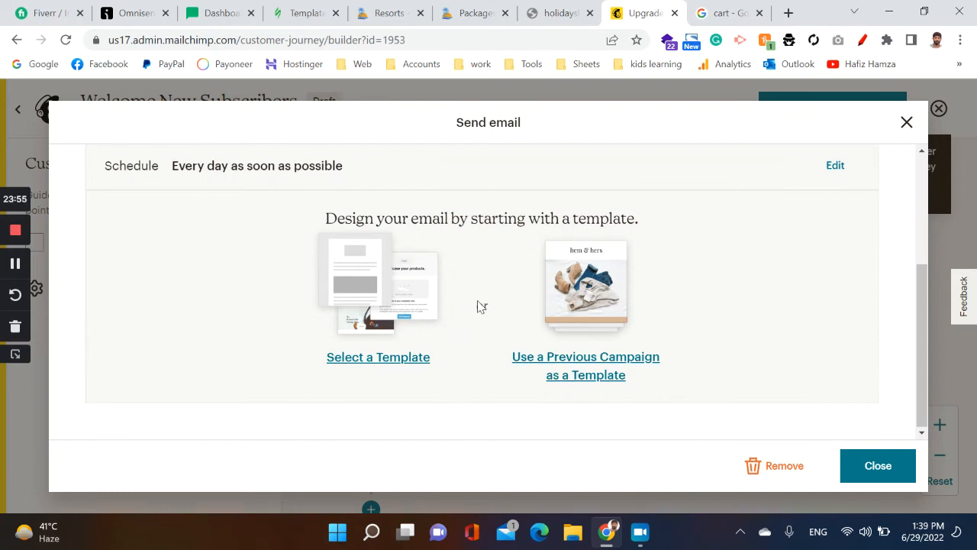
pyautogui.click(876, 467)
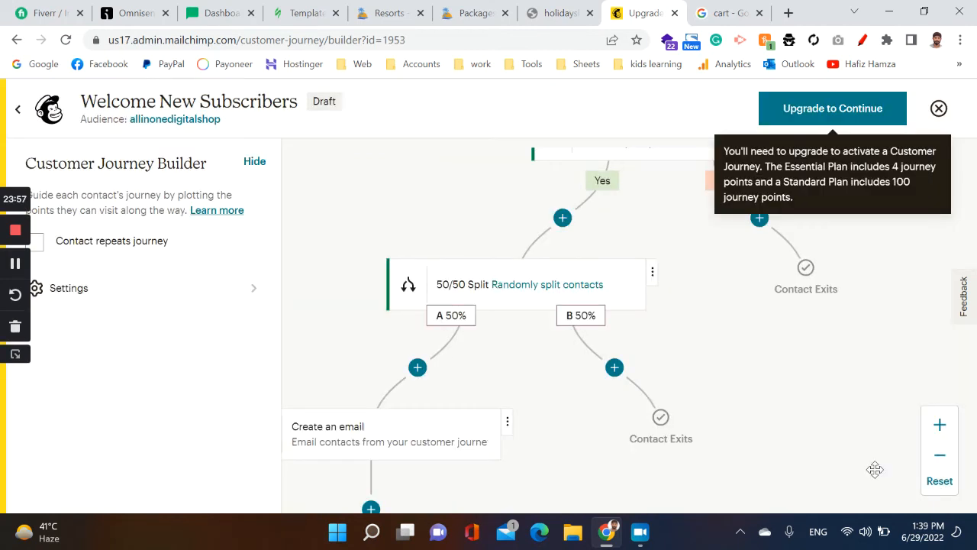
# Add a Send email with a survey action on path B of the 50/50 Split and close its settings
pyautogui.moveTo(633, 352)
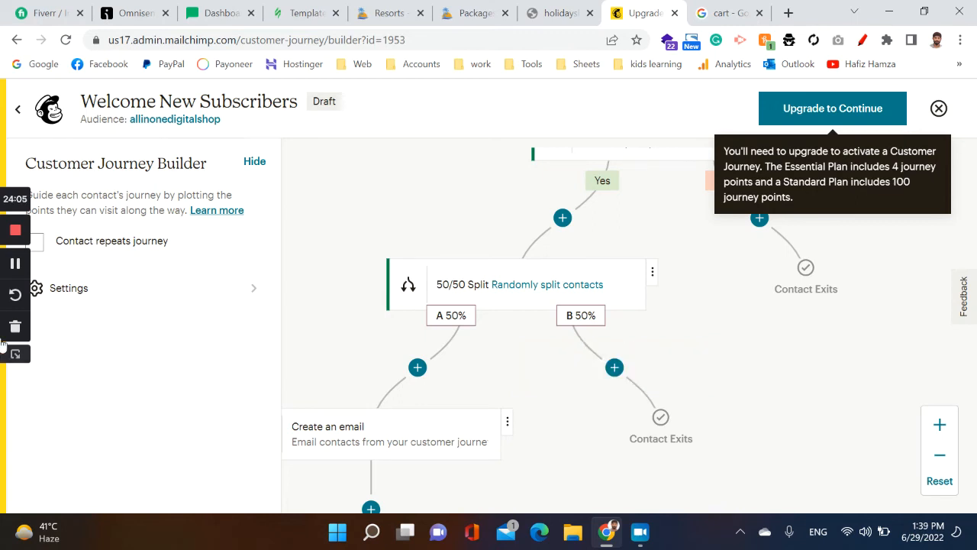
pyautogui.click(13, 273)
pyautogui.click(12, 273)
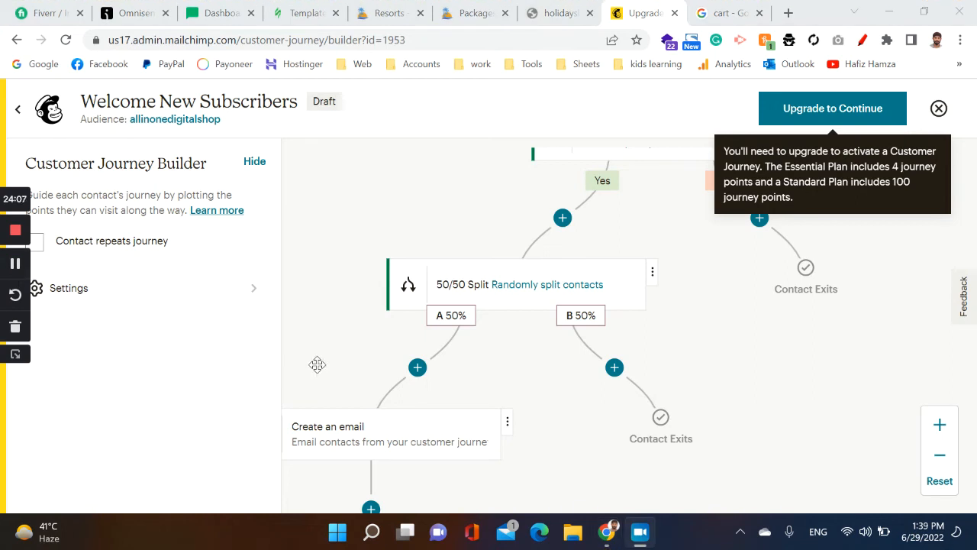
pyautogui.scroll(-2, 320, 364)
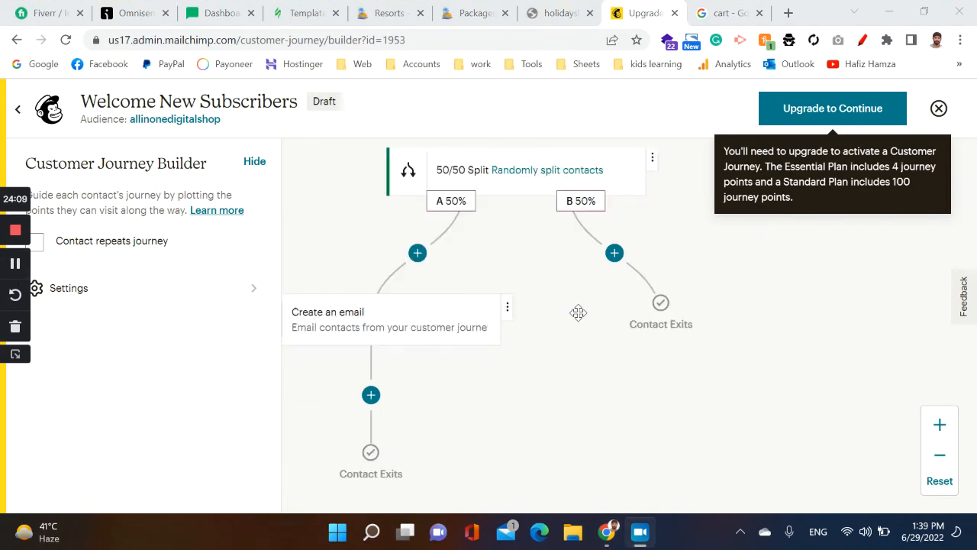
pyautogui.click(613, 255)
pyautogui.scroll(-3, 687, 336)
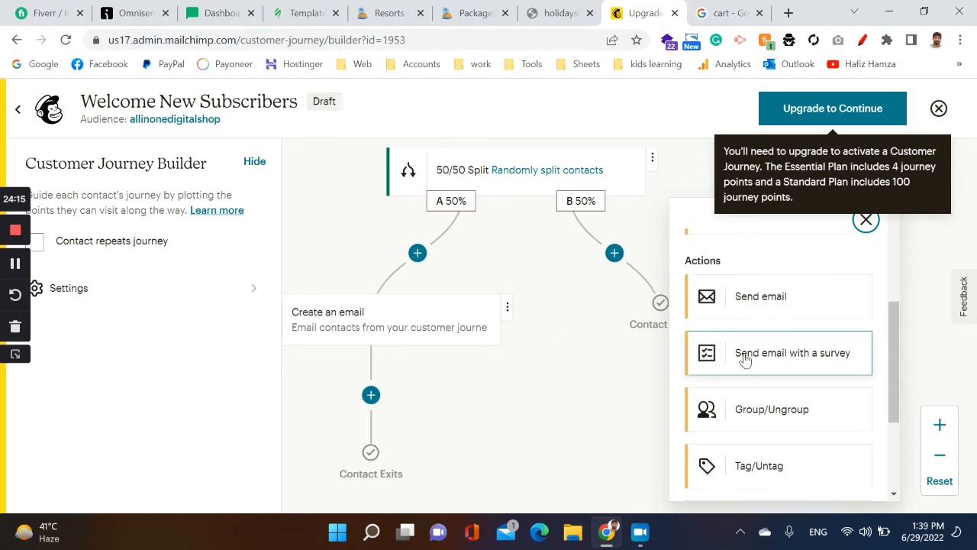
pyautogui.click(793, 353)
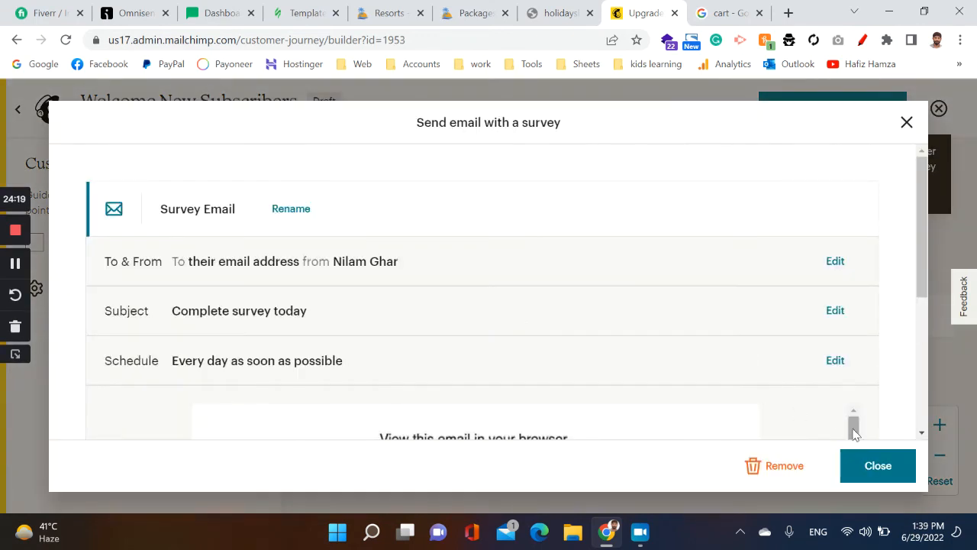
pyautogui.click(870, 470)
# Review the journey flow from the starting point through the If/Else and 50/50 Split points down to both email actions
pyautogui.scroll(2, 612, 426)
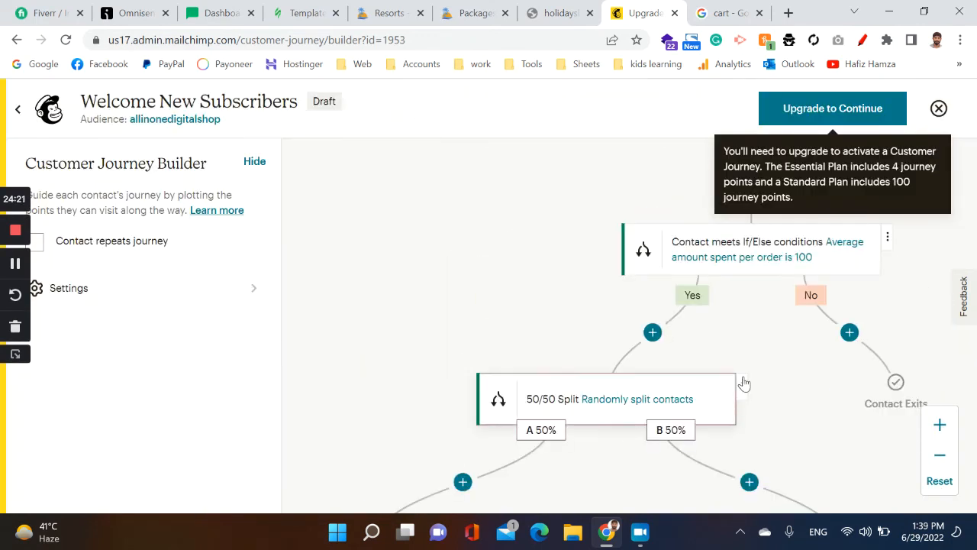
pyautogui.moveTo(760, 355); pyautogui.dragTo(728, 475)
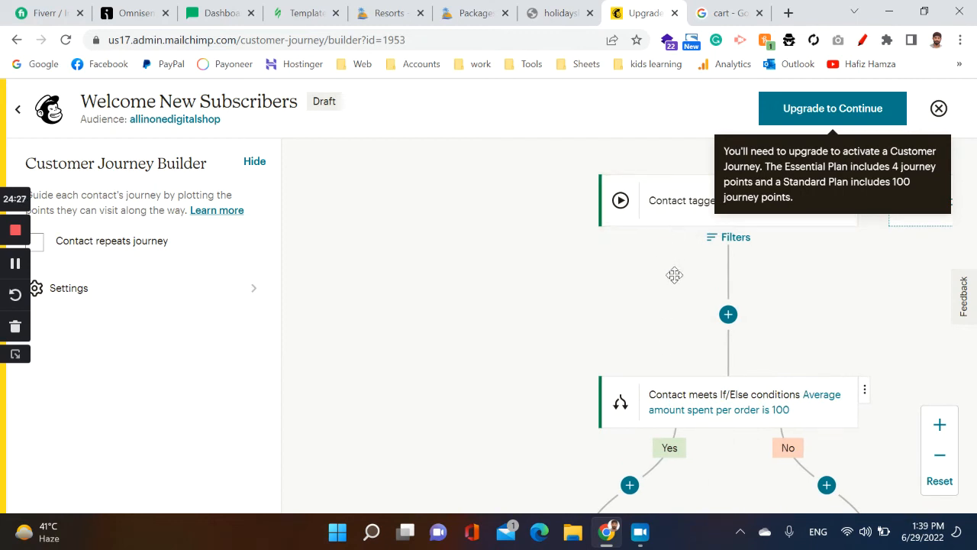
pyautogui.moveTo(663, 330); pyautogui.dragTo(613, 175)
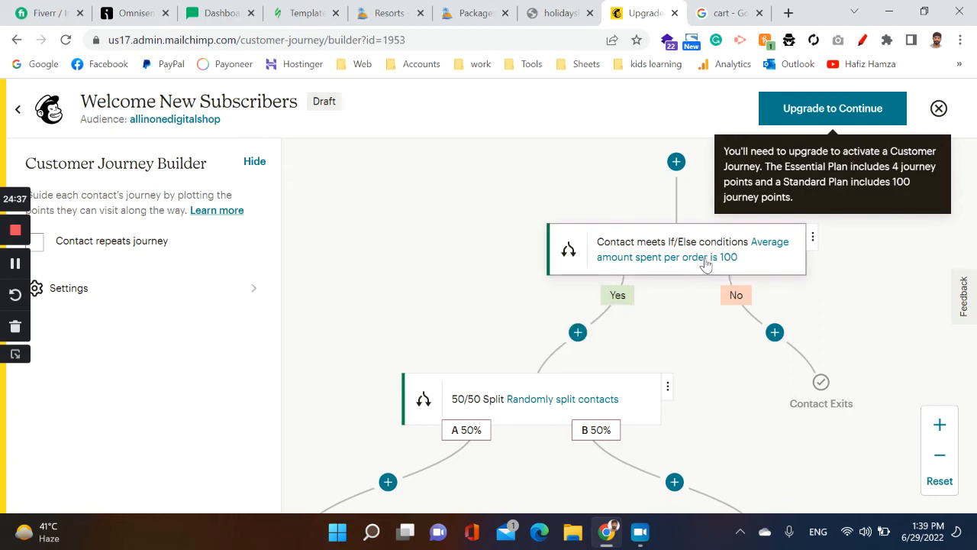
pyautogui.scroll(-2, 700, 319)
pyautogui.scroll(-3, 700, 319)
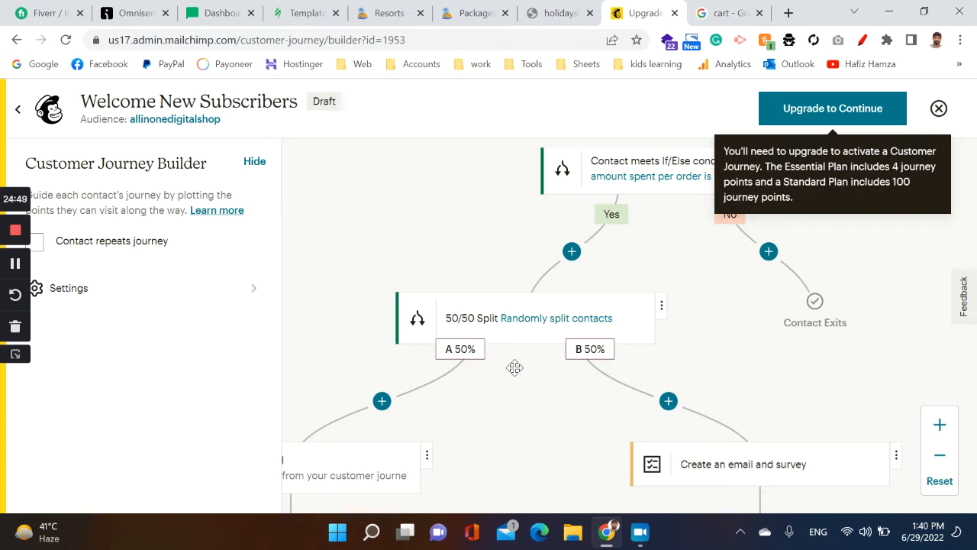
pyautogui.moveTo(509, 454); pyautogui.dragTo(469, 349)
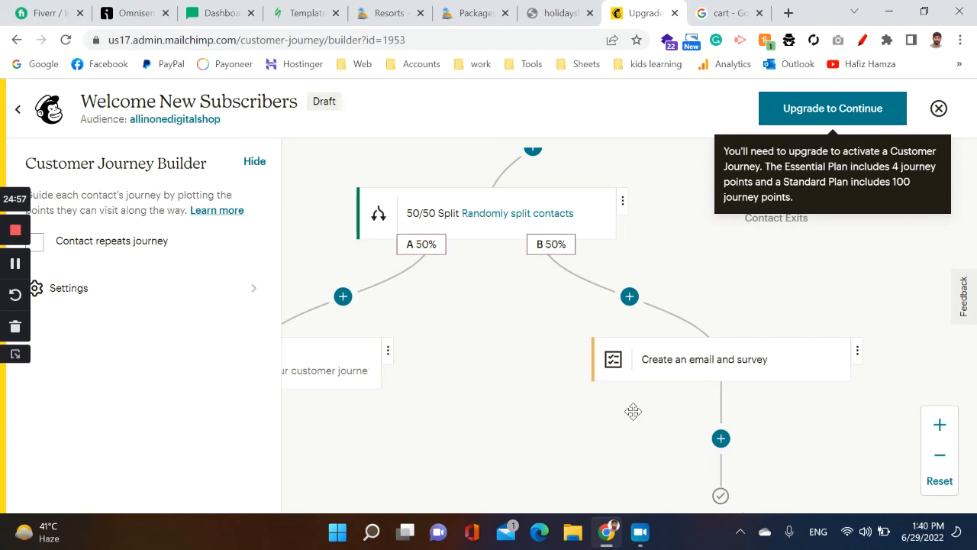
pyautogui.moveTo(484, 420); pyautogui.dragTo(580, 333)
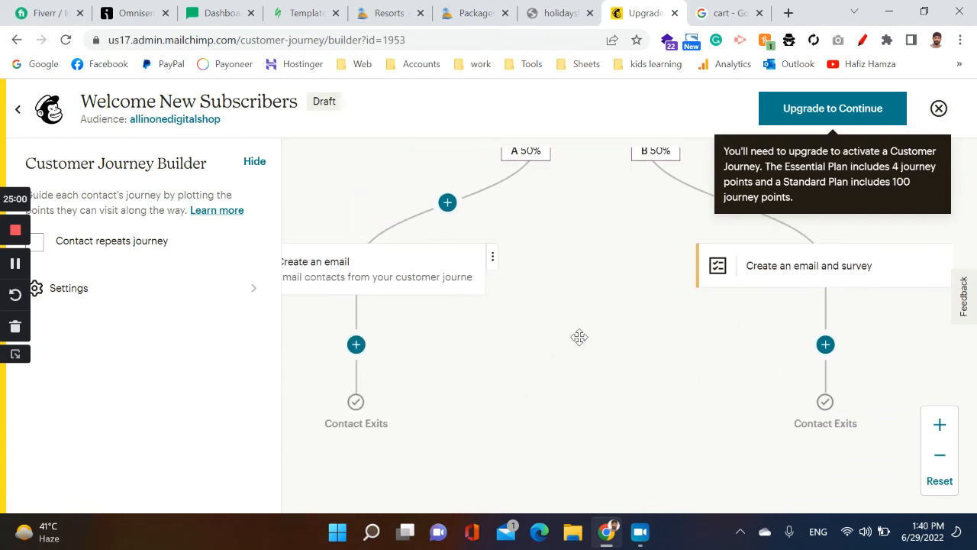
# Add a Tag/Untag action after the email on path A of the split
pyautogui.click(359, 353)
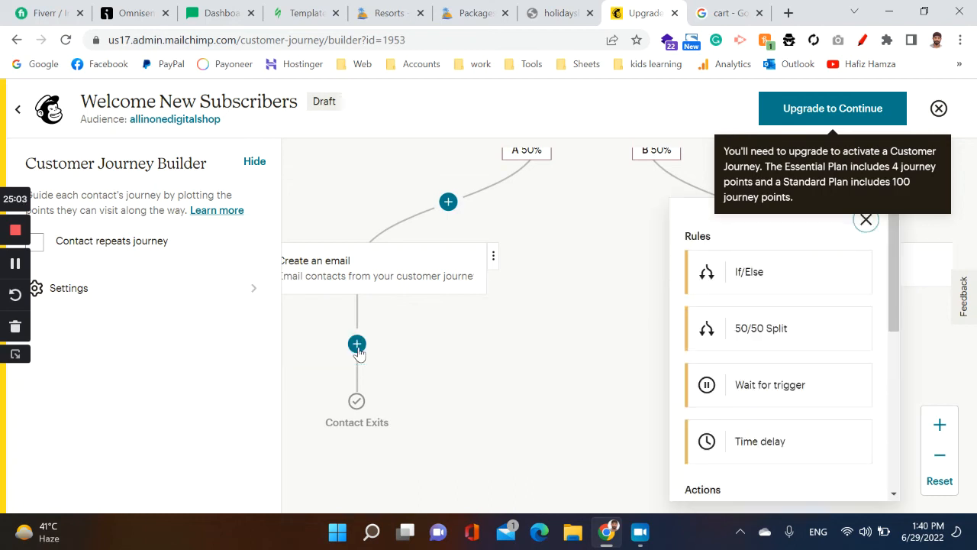
pyautogui.scroll(-3, 735, 414)
pyautogui.scroll(-1, 738, 417)
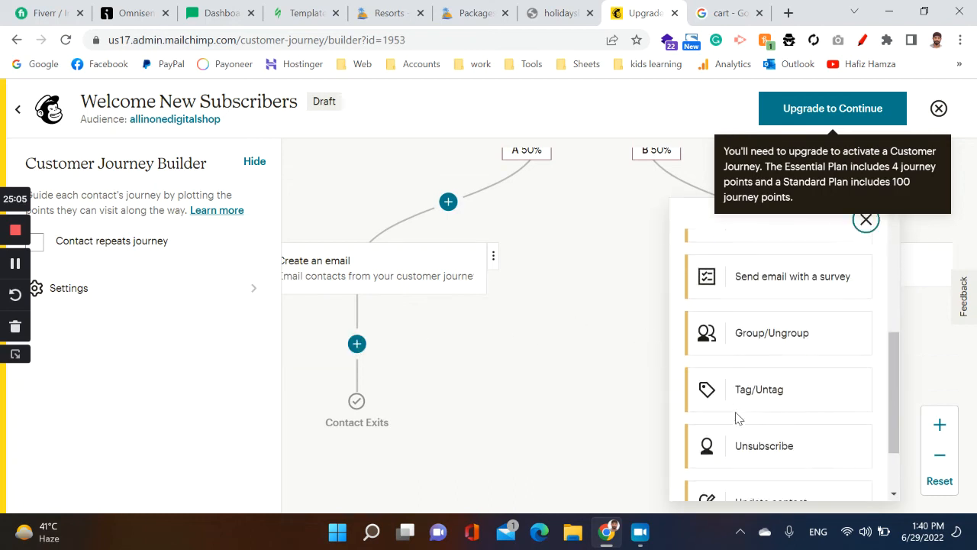
pyautogui.click(737, 391)
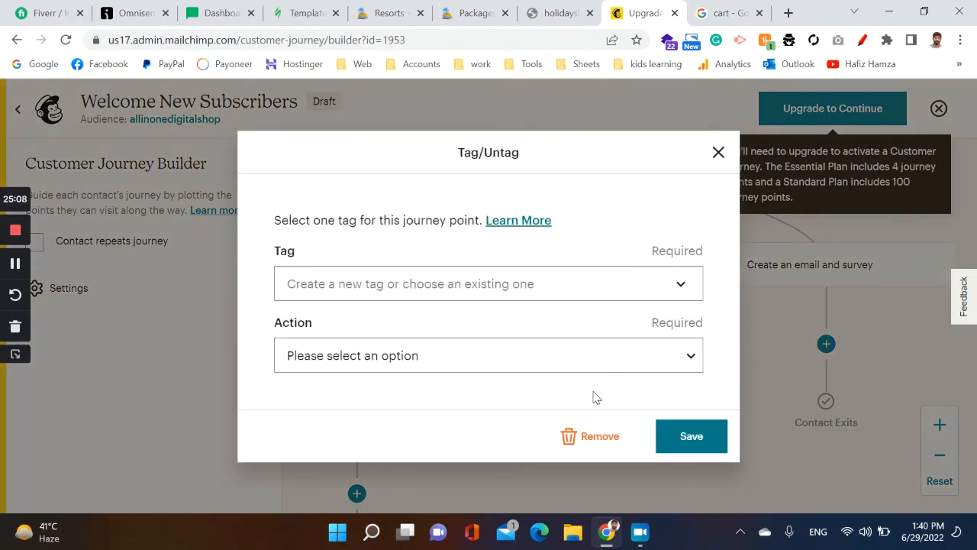
# Create the new tag email for this journey point, set its action to Add, and save it
pyautogui.click(446, 283)
pyautogui.write('eamil')
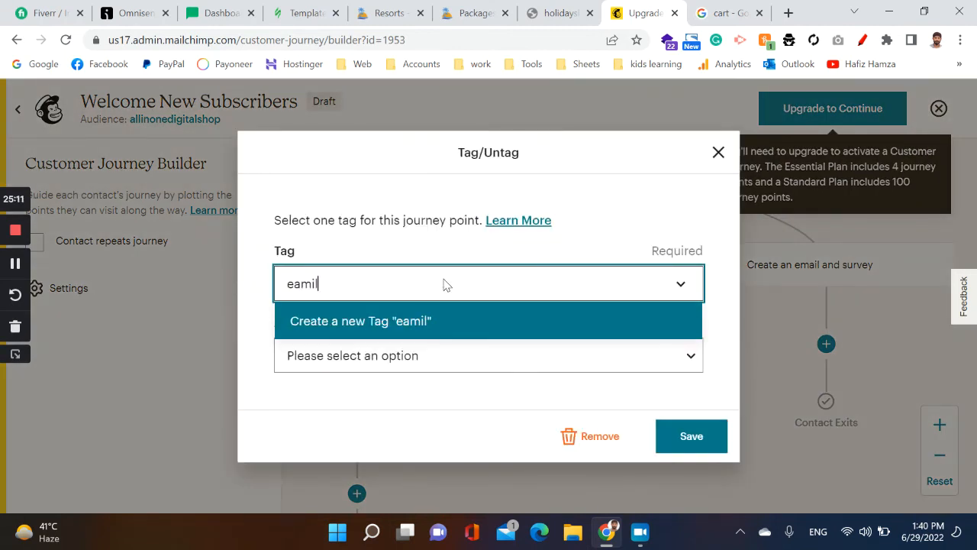
pyautogui.press('BackSpace')
pyautogui.press('BackSpace')
pyautogui.press('BackSpace')
pyautogui.press('BackSpace')
pyautogui.write('mail')
pyautogui.click(435, 320)
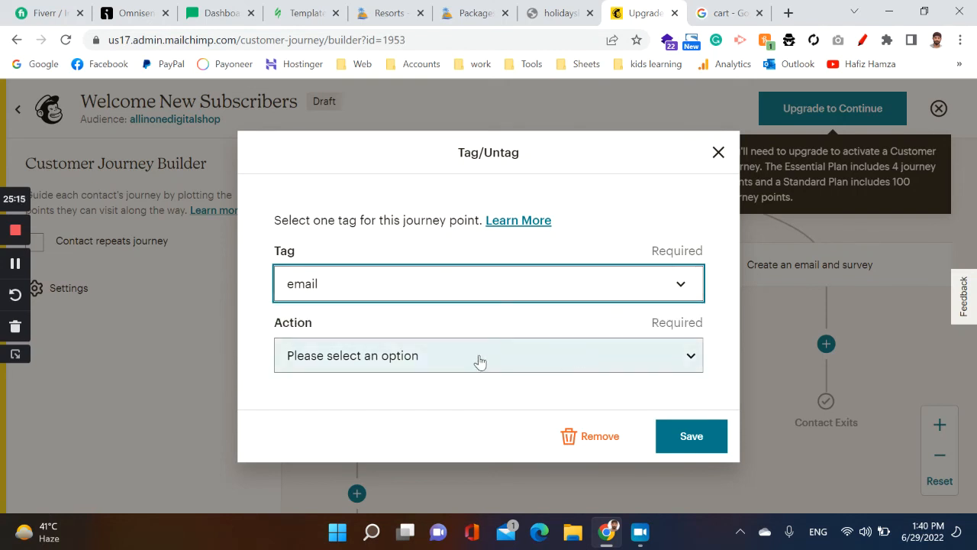
pyautogui.click(422, 368)
pyautogui.click(414, 396)
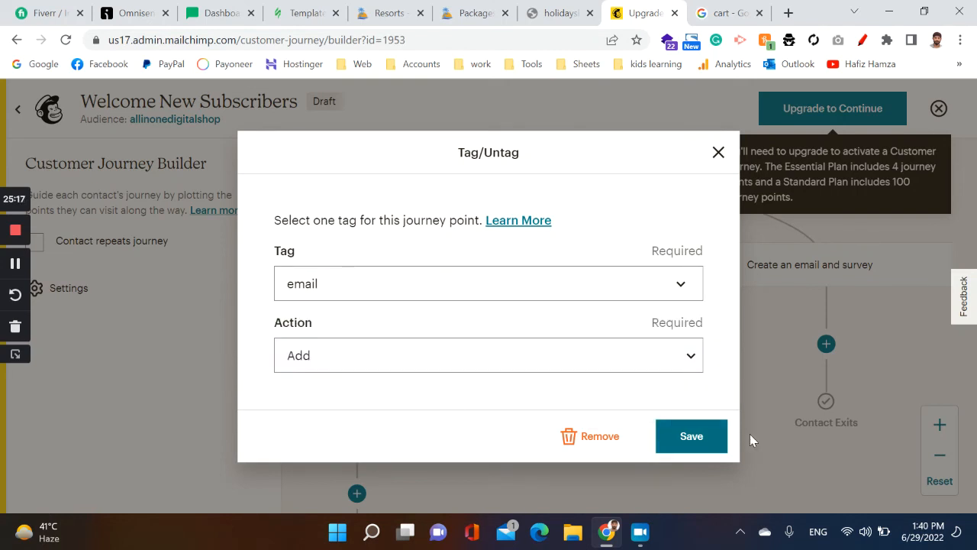
pyautogui.click(696, 439)
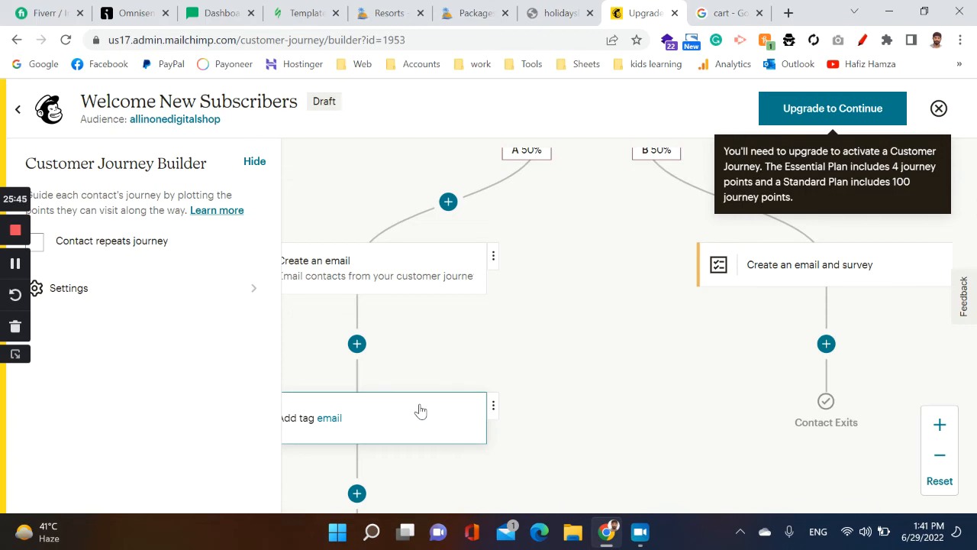
# Add a Tag/Untag action after the survey email on path B of the split
pyautogui.moveTo(762, 341); pyautogui.dragTo(504, 310)
pyautogui.click(571, 321)
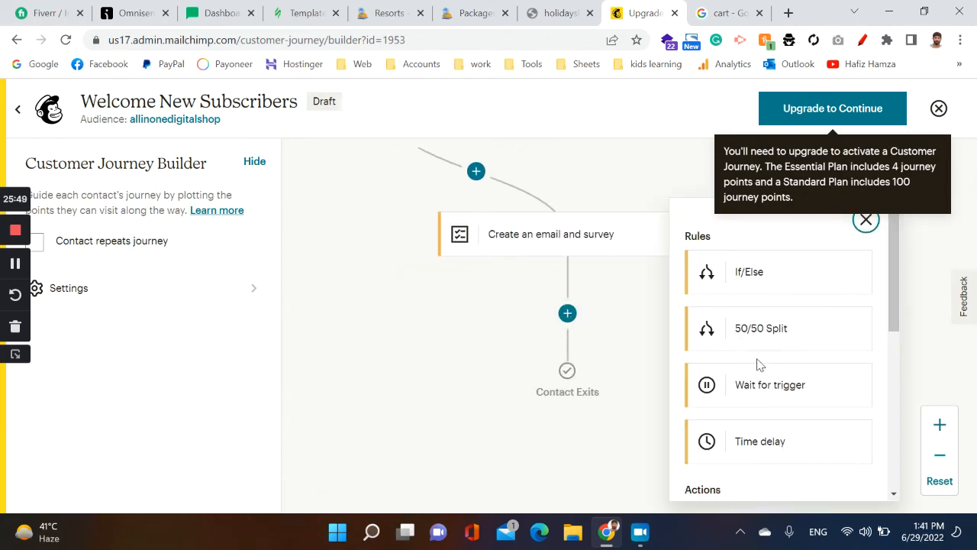
pyautogui.scroll(-5, 757, 364)
pyautogui.click(758, 391)
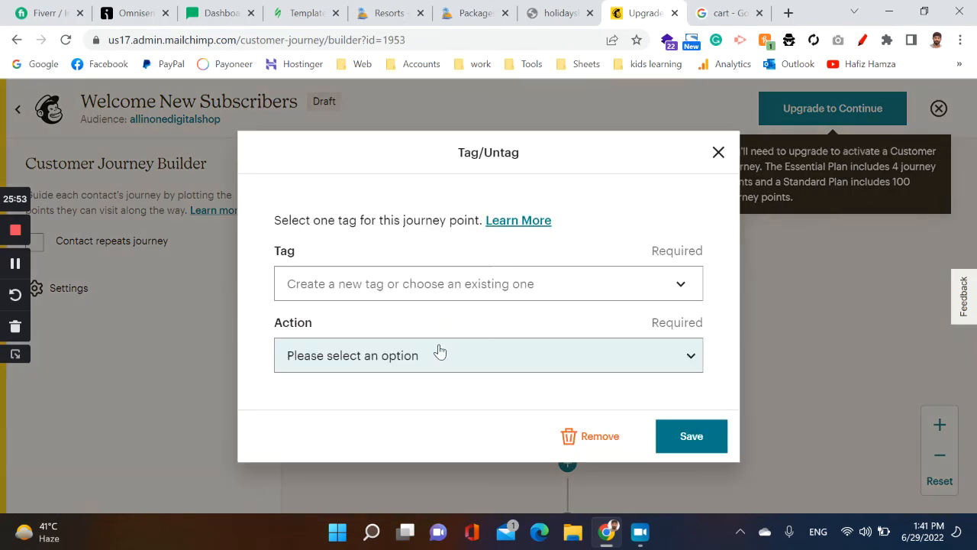
# Create the new tag survey for this journey point, set its action to Add, and save it
pyautogui.click(394, 289)
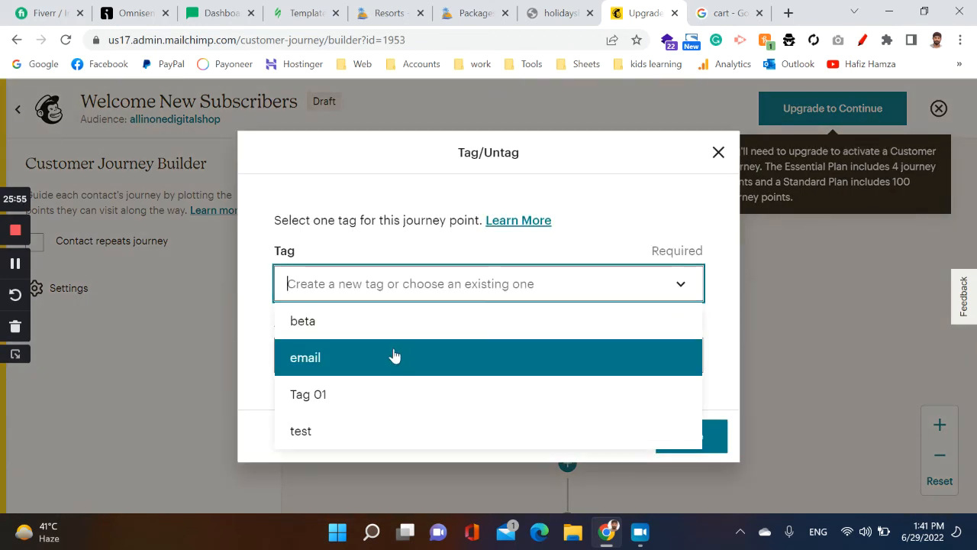
pyautogui.click(376, 287)
pyautogui.write('survery')
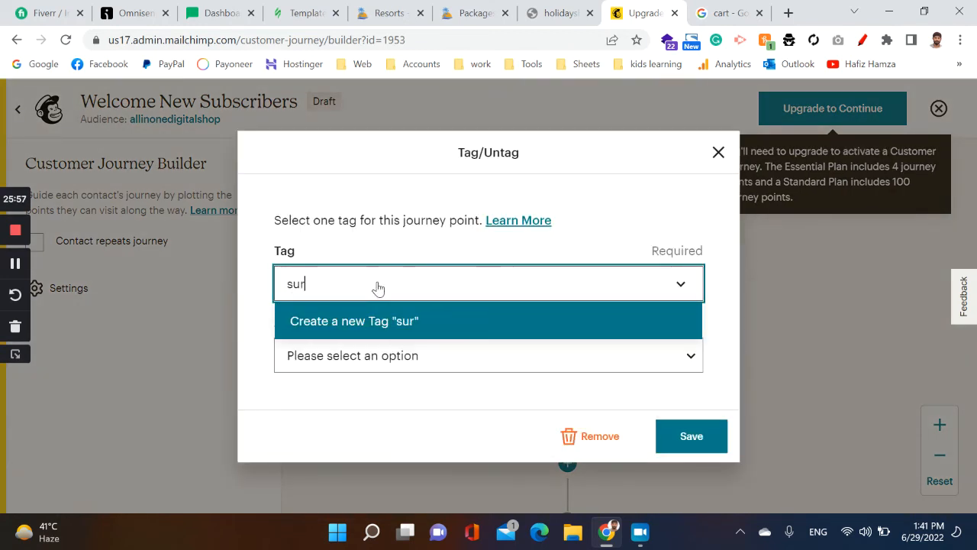
pyautogui.press('BackSpace')
pyautogui.press('BackSpace')
pyautogui.write('y')
pyautogui.click(388, 320)
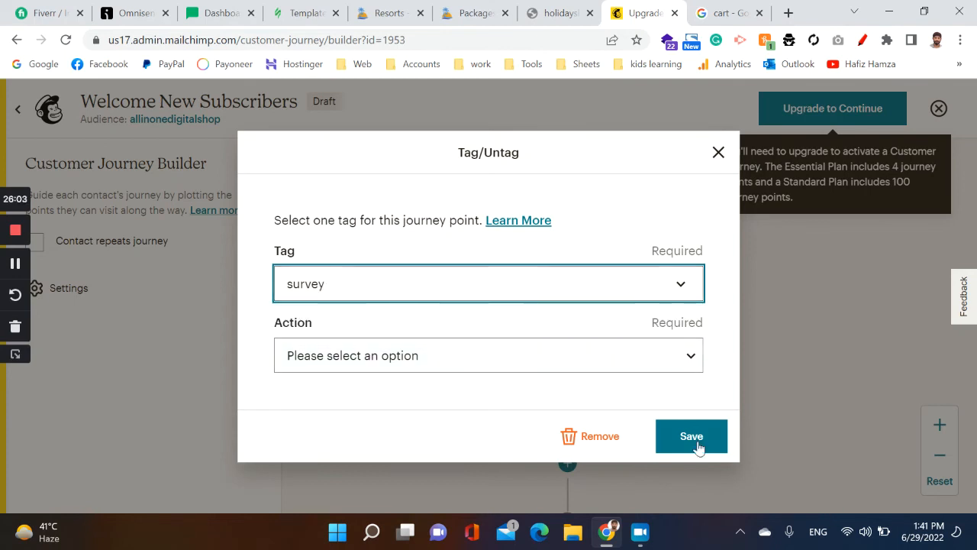
pyautogui.click(718, 443)
pyautogui.click(409, 353)
pyautogui.click(409, 383)
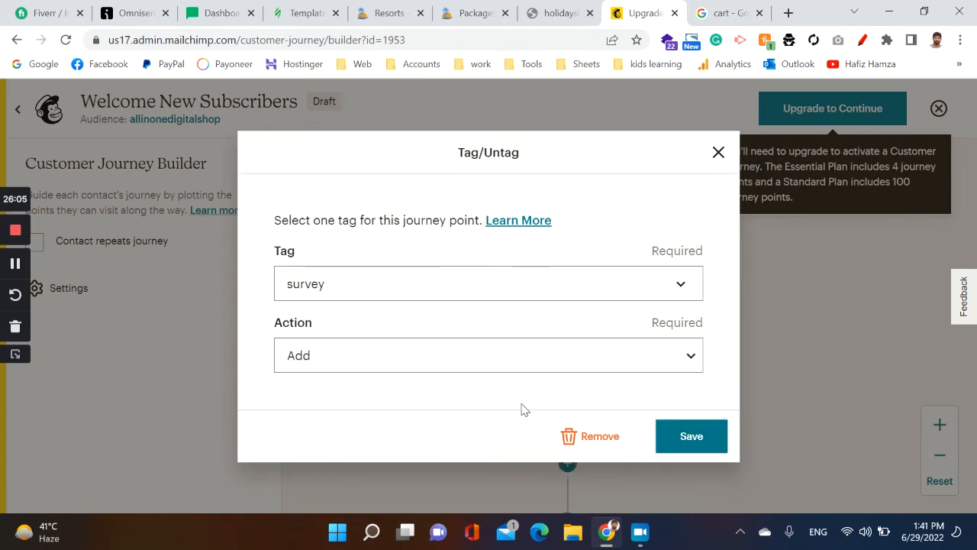
pyautogui.click(693, 433)
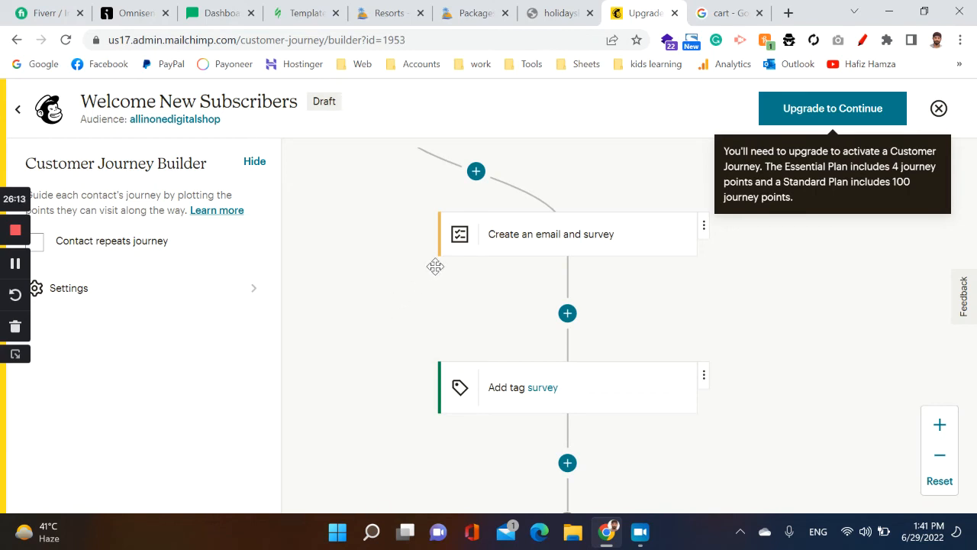
# Add an Unsubscribe action on the No branch of the If/Else rule and save it
pyautogui.moveTo(796, 313); pyautogui.dragTo(550, 447)
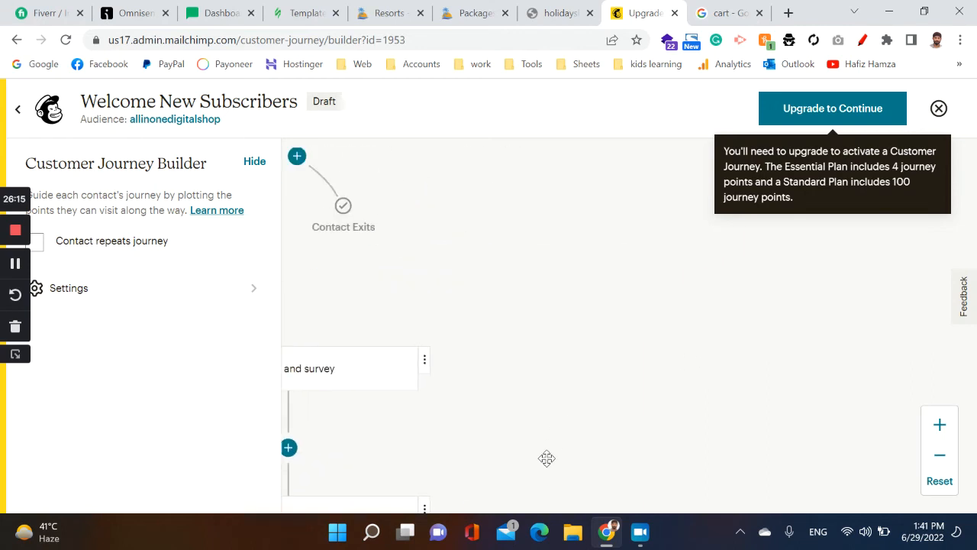
pyautogui.moveTo(488, 317); pyautogui.dragTo(650, 465)
pyautogui.moveTo(622, 362); pyautogui.dragTo(672, 331)
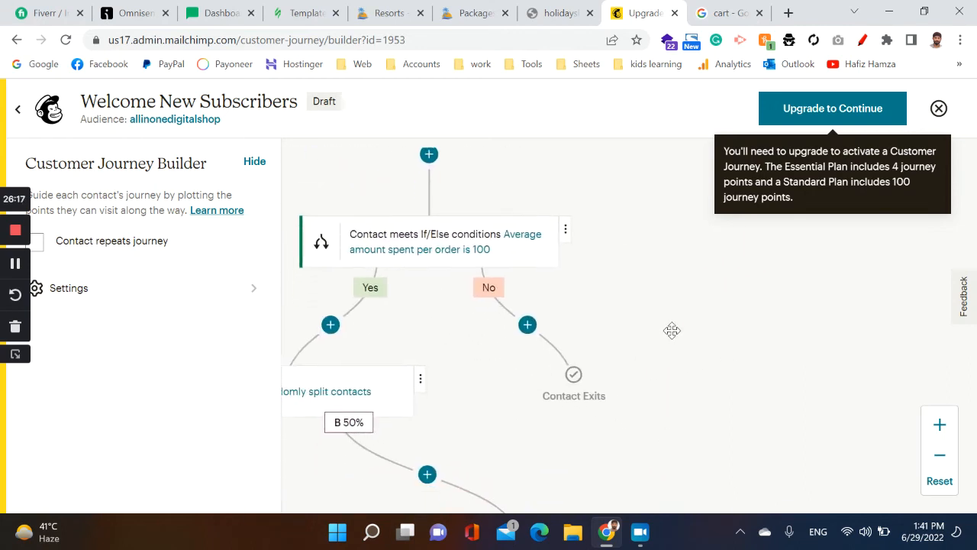
pyautogui.click(529, 322)
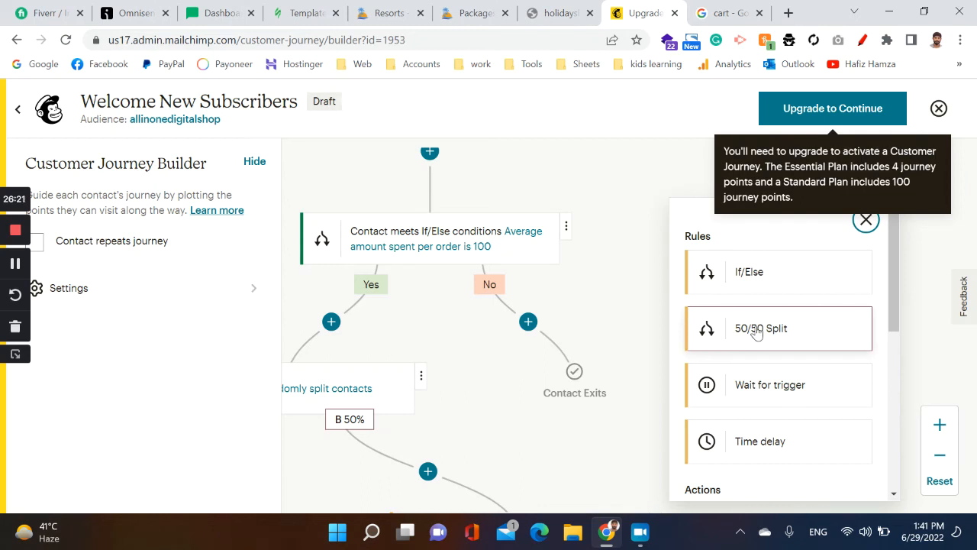
pyautogui.scroll(-5, 759, 336)
pyautogui.scroll(-1, 763, 367)
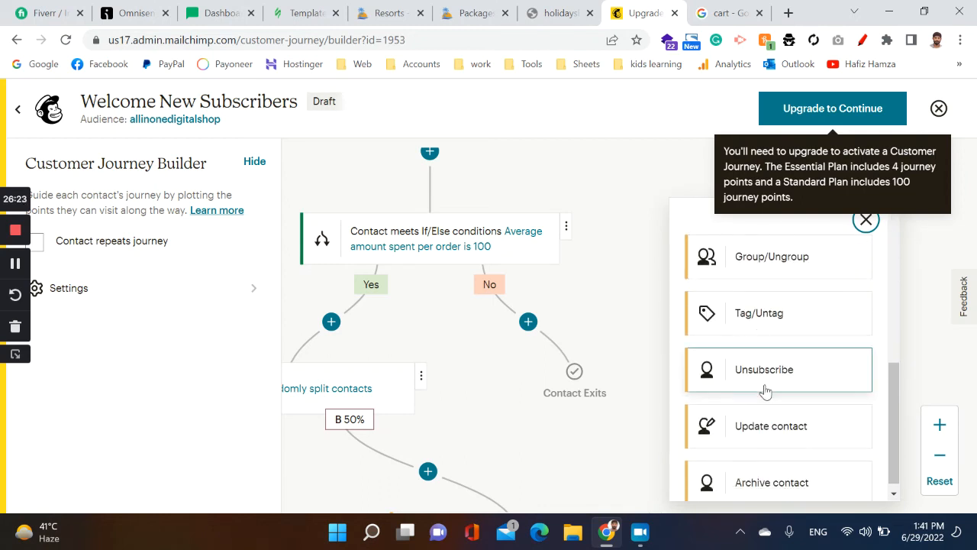
pyautogui.click(766, 391)
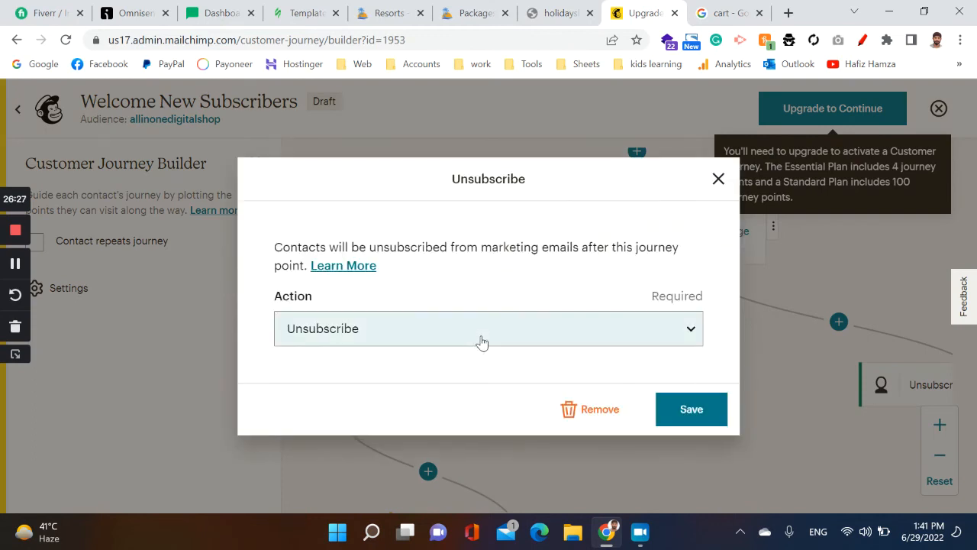
pyautogui.click(678, 418)
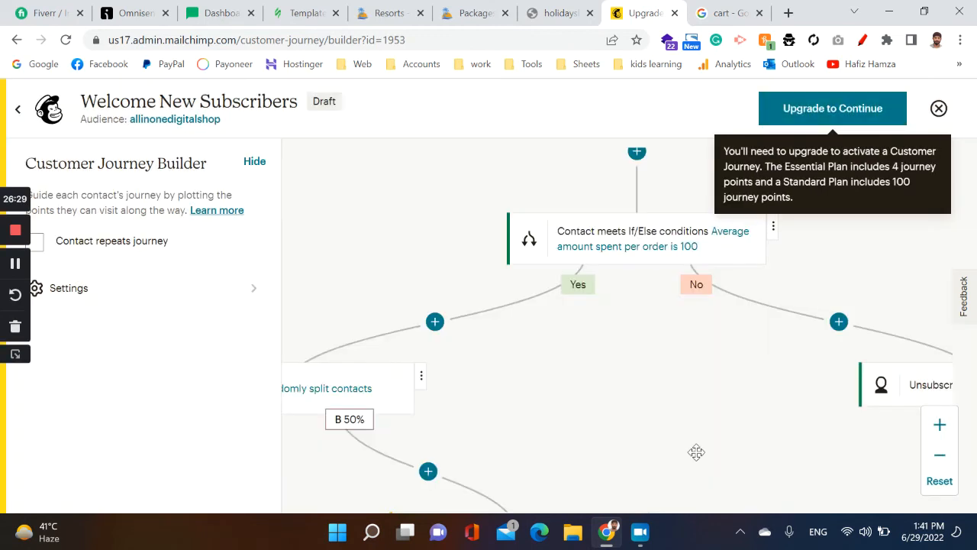
# Add a Time delay rule of 1 week between the starting point and the If/Else rule, and save it
pyautogui.moveTo(696, 452); pyautogui.dragTo(374, 390)
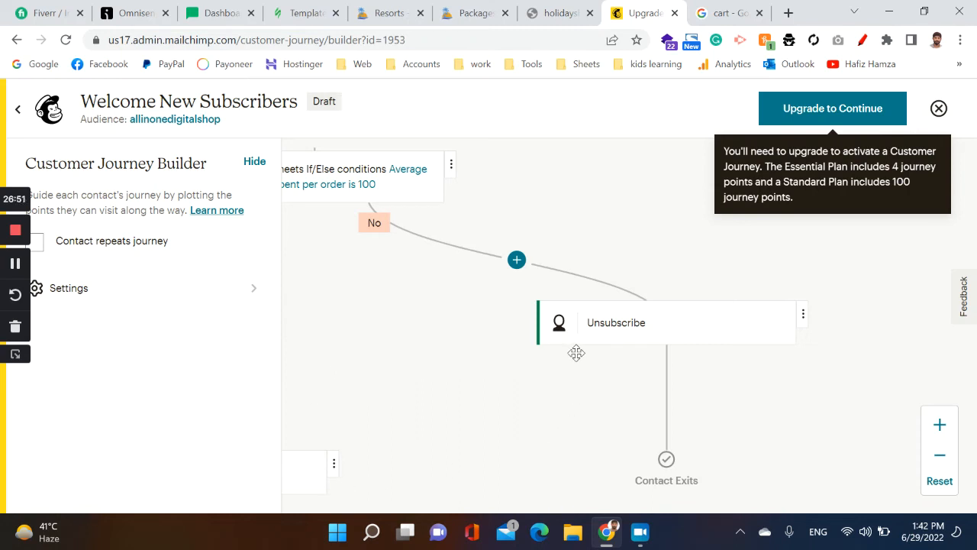
pyautogui.click(515, 259)
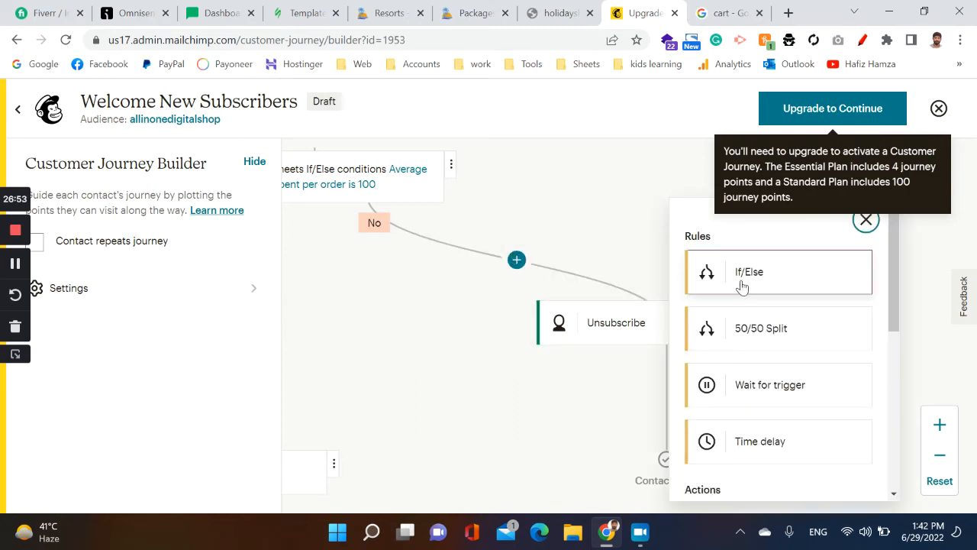
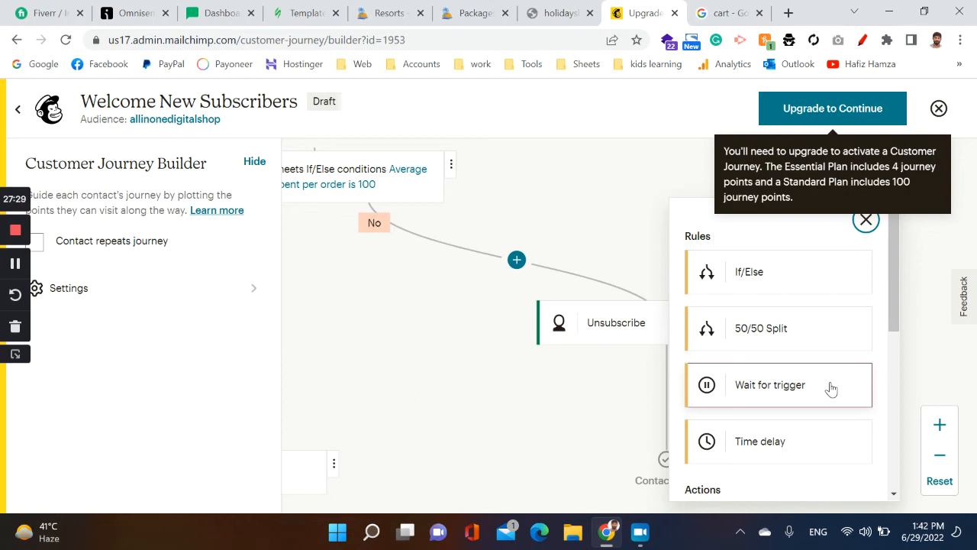
pyautogui.scroll(5, 421, 382)
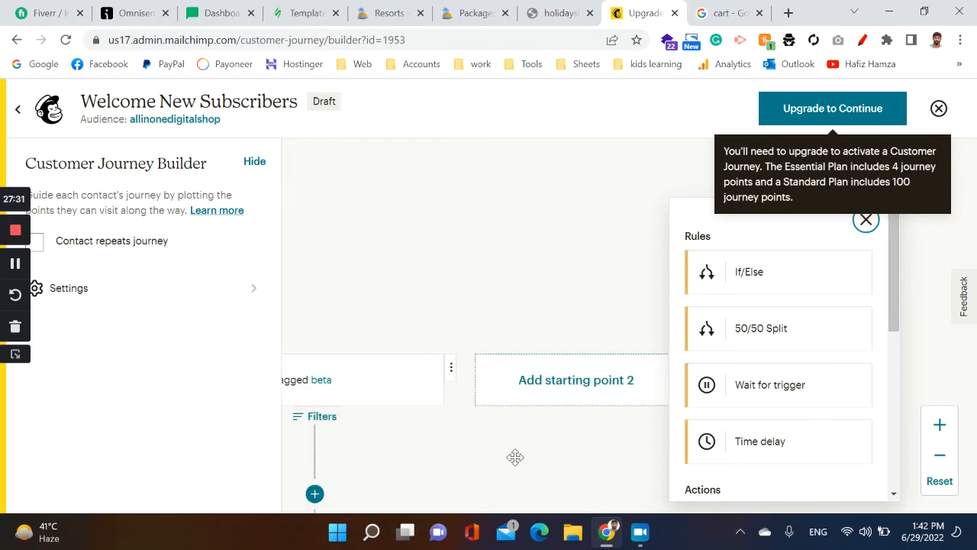
pyautogui.moveTo(516, 456); pyautogui.dragTo(653, 443)
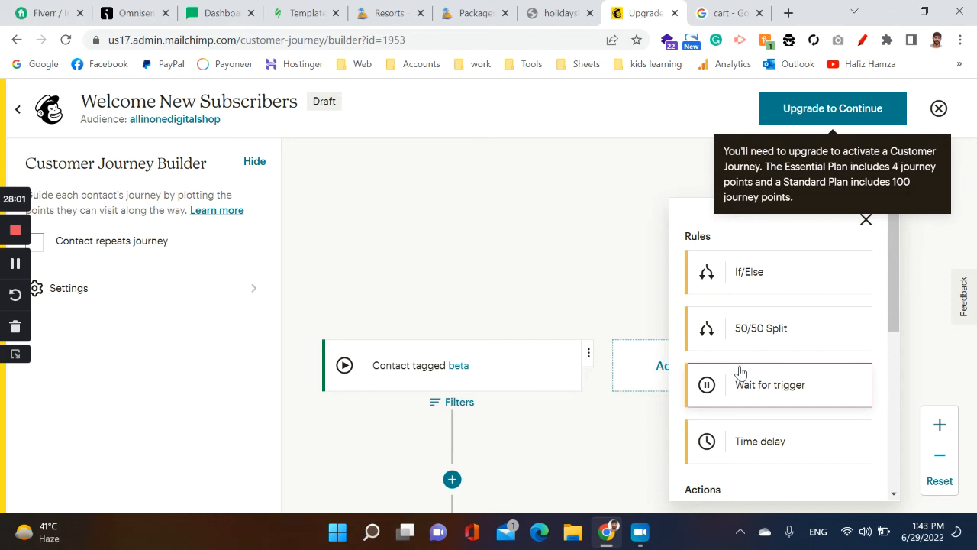
pyautogui.scroll(-1, 733, 375)
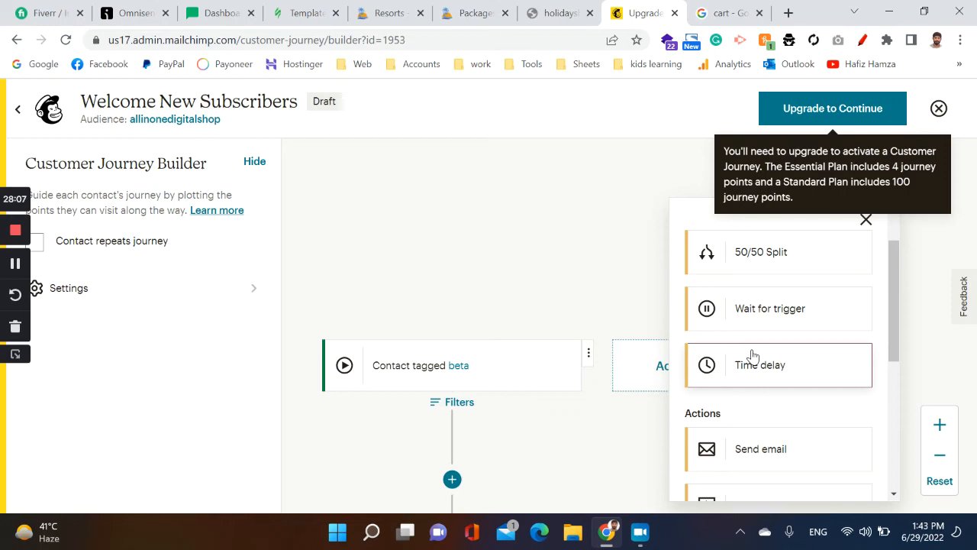
pyautogui.scroll(-2, 753, 356)
pyautogui.scroll(-3, 460, 386)
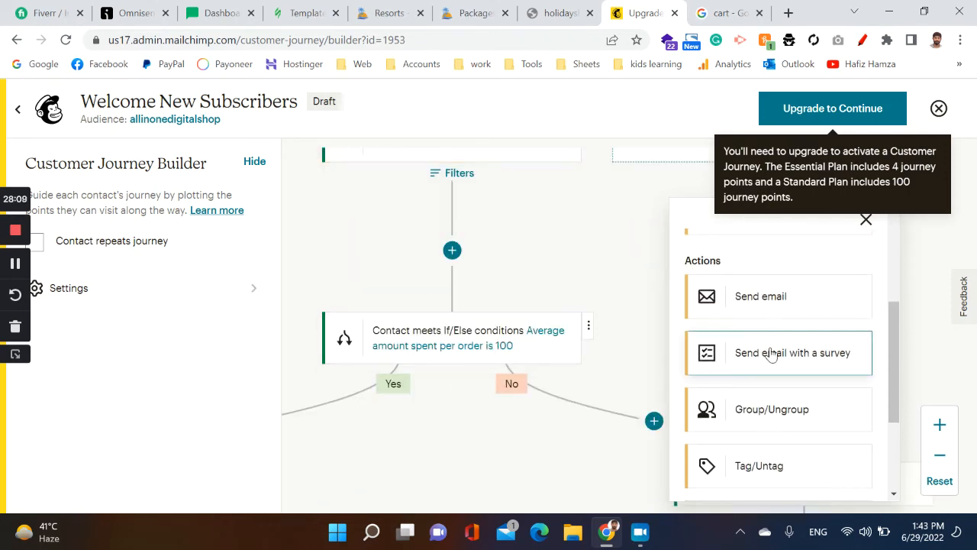
pyautogui.scroll(2, 759, 312)
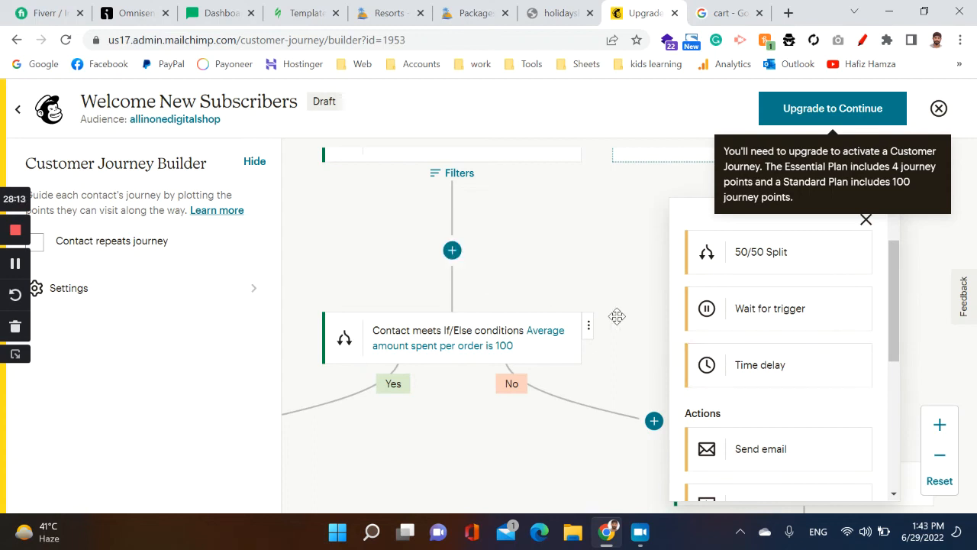
pyautogui.click(739, 365)
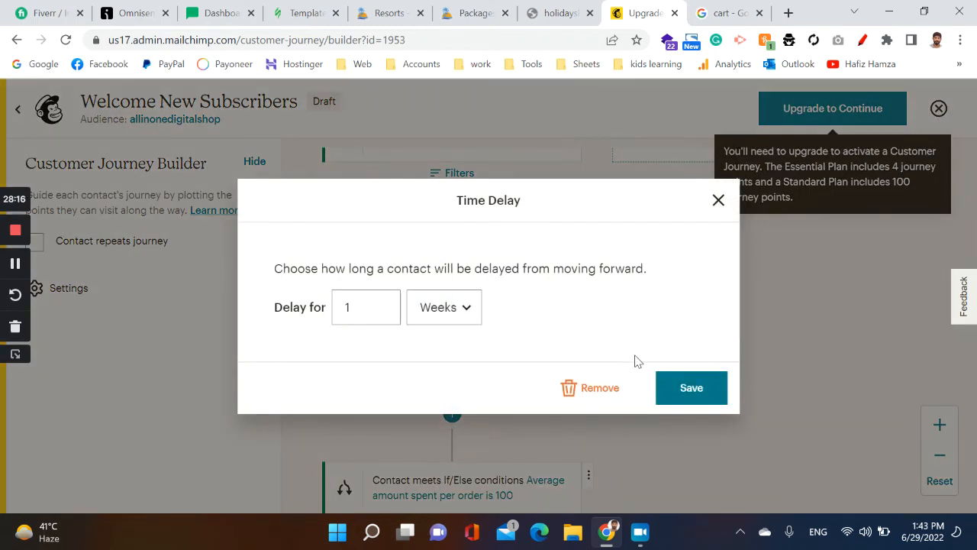
pyautogui.click(681, 378)
pyautogui.scroll(2, 464, 268)
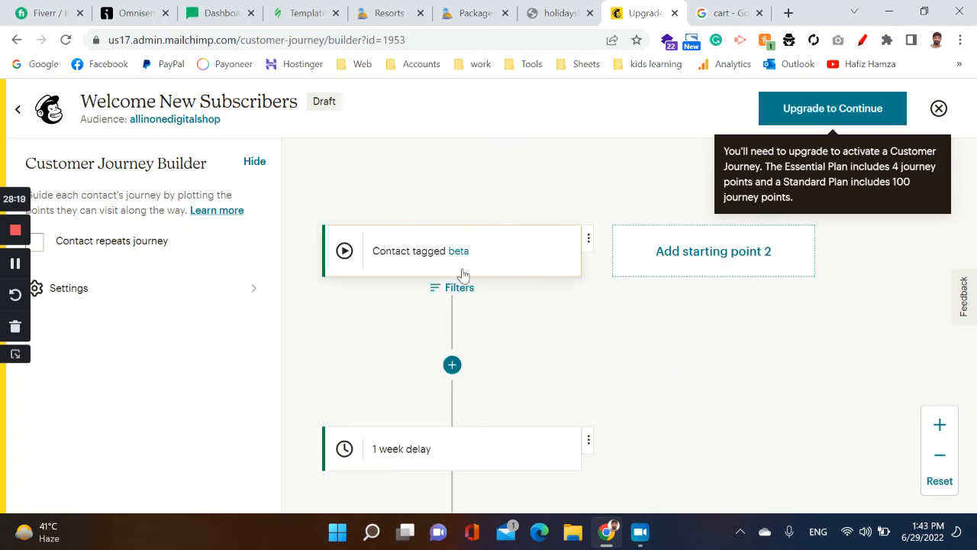
# Add an Update contact action between the starting point and the 1 week delay
pyautogui.scroll(-3, 481, 261)
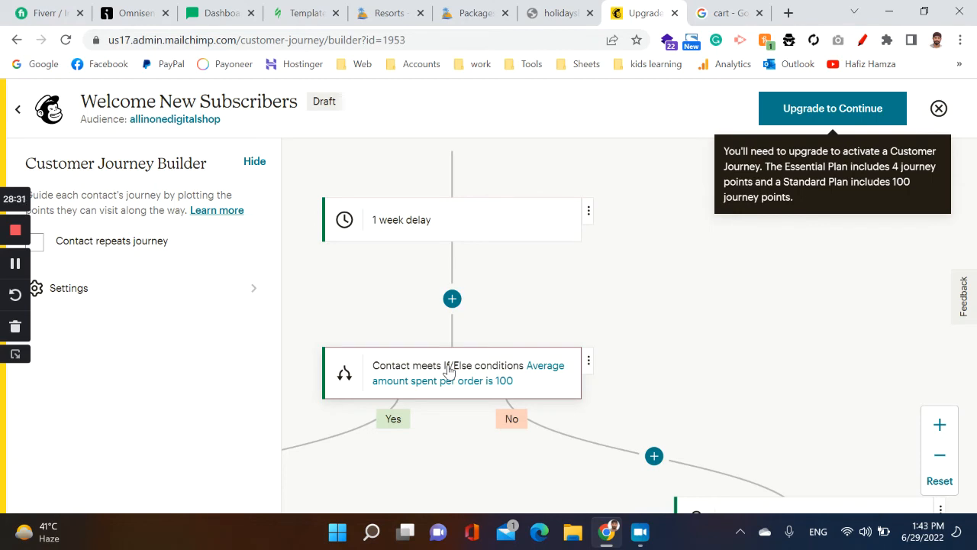
pyautogui.scroll(2, 448, 371)
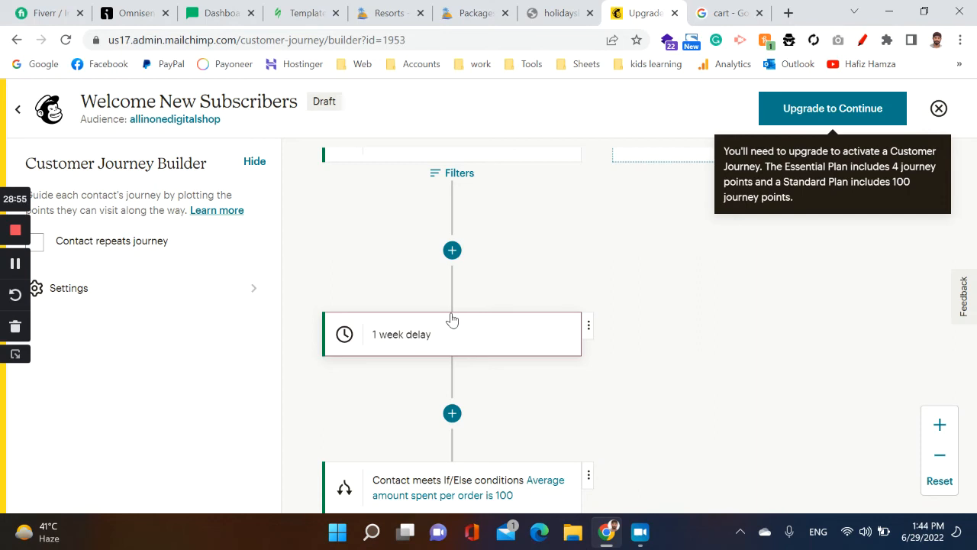
pyautogui.click(452, 252)
pyautogui.scroll(-2, 785, 448)
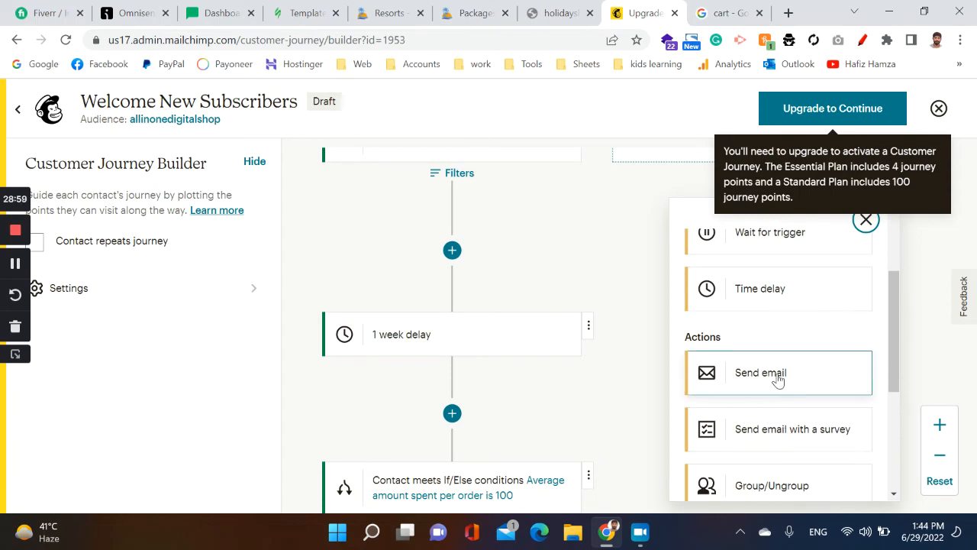
pyautogui.scroll(-1, 777, 378)
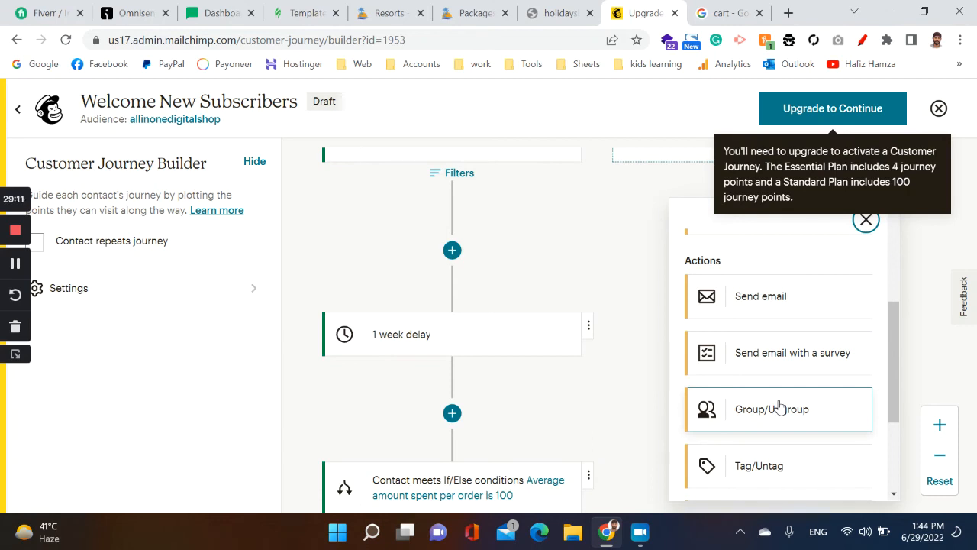
pyautogui.scroll(-1, 779, 407)
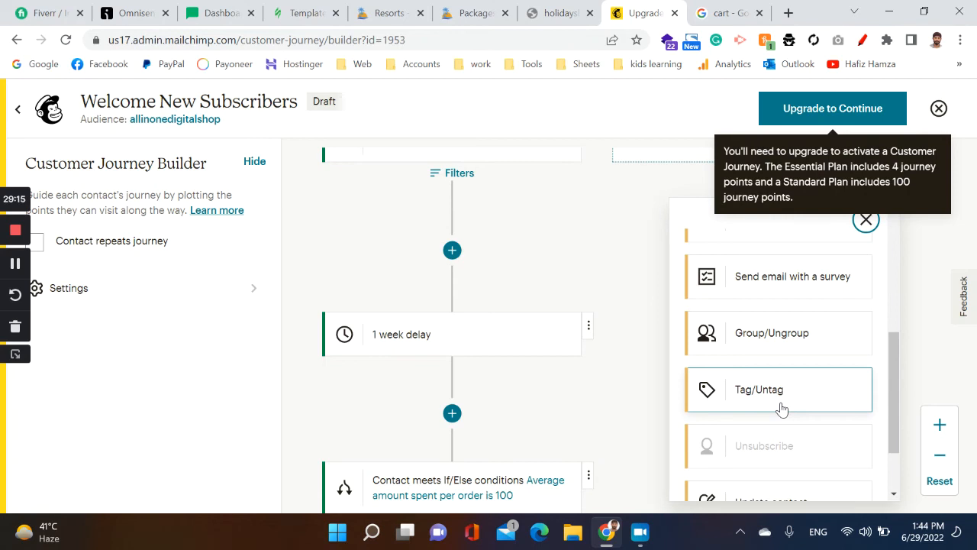
pyautogui.scroll(-1, 780, 408)
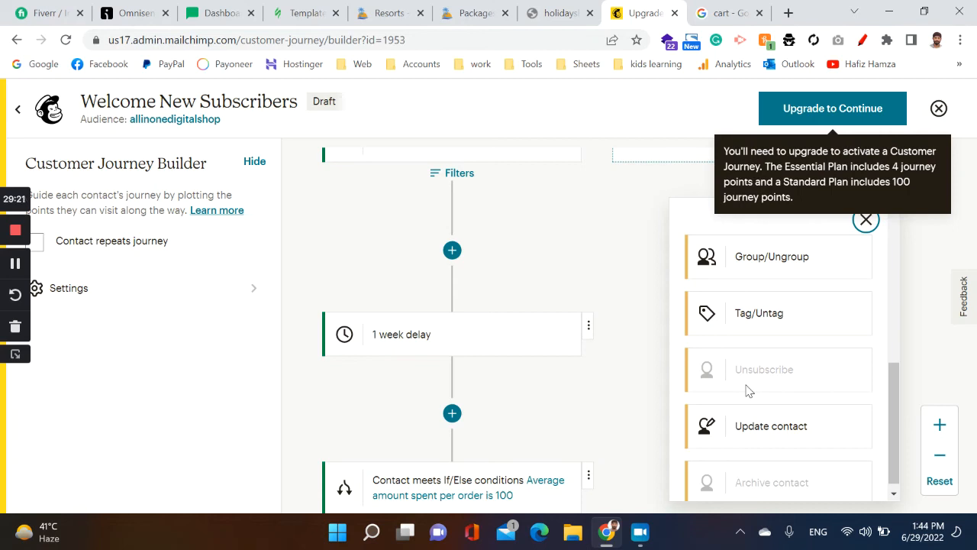
pyautogui.click(757, 425)
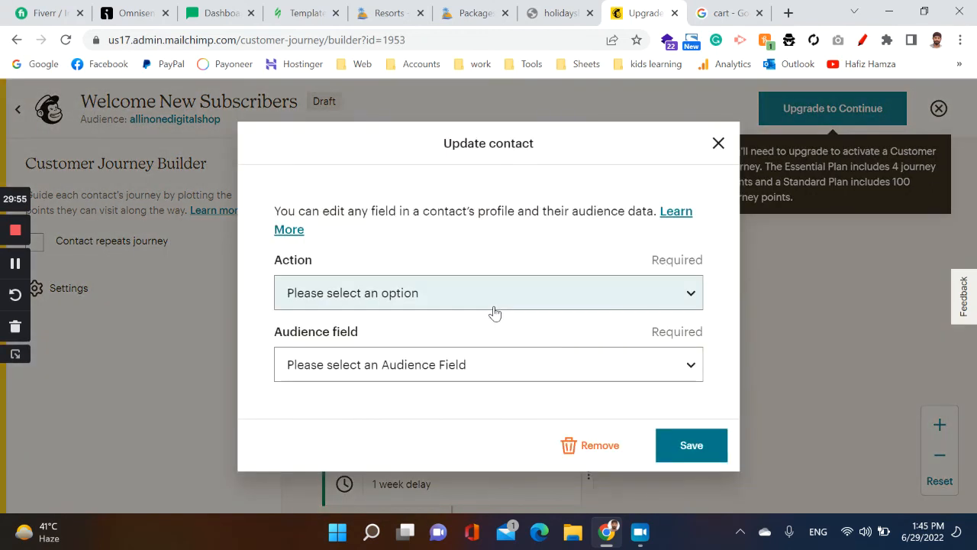
# Try Update as the contact action with First Name (text) as the audience field, and close the settings without saving
pyautogui.click(433, 308)
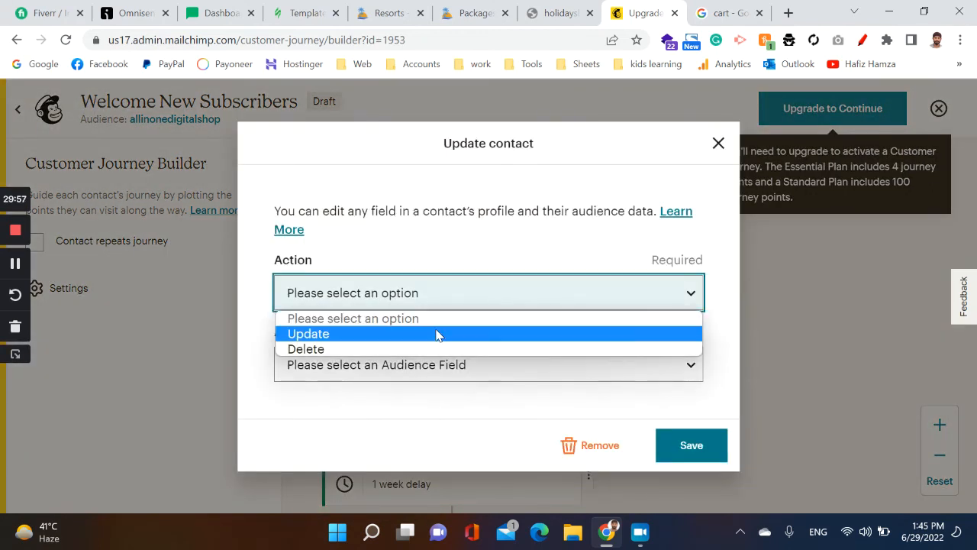
pyautogui.click(437, 334)
pyautogui.click(436, 357)
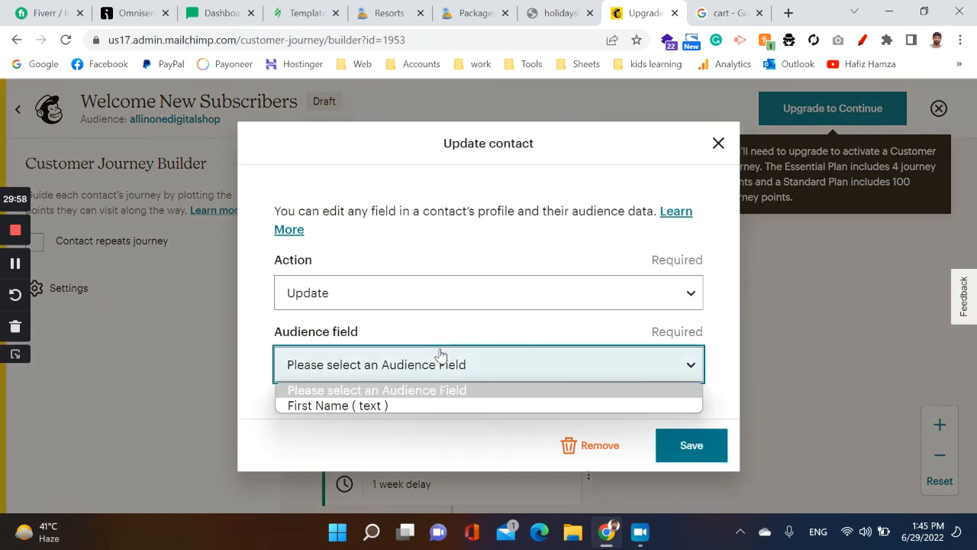
pyautogui.click(432, 405)
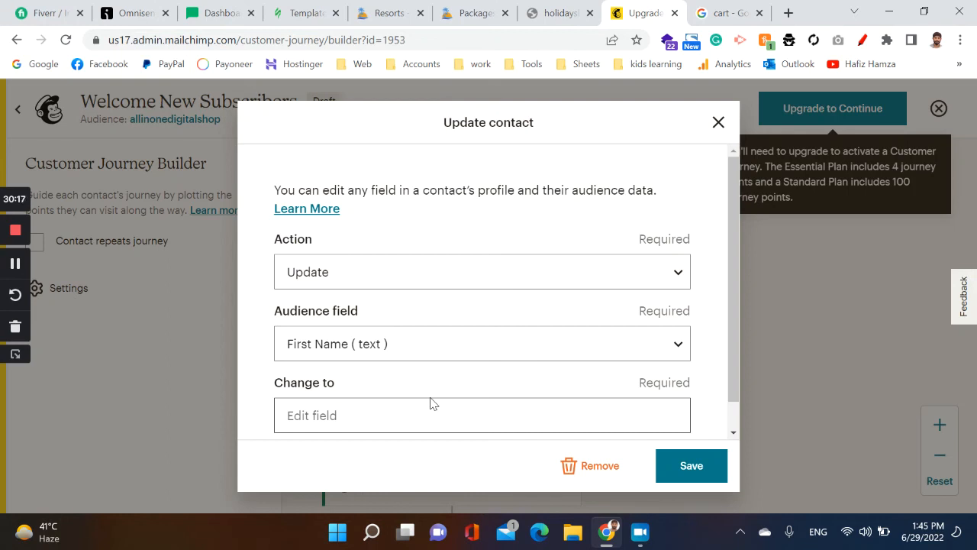
pyautogui.click(717, 123)
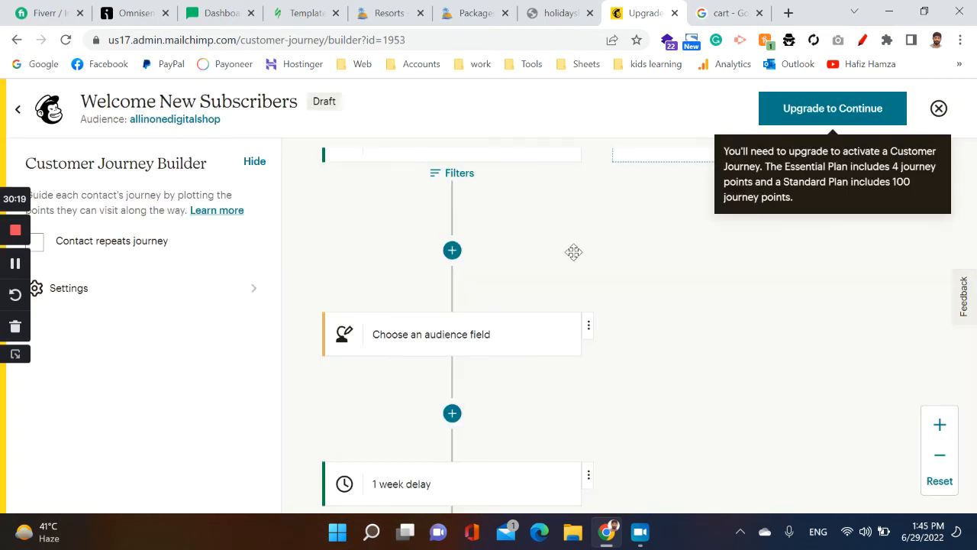
# Look through the actions available for a point after the starting point, and review the Welcome New Subscribers journey map and its If/Else branches
pyautogui.click(453, 252)
pyautogui.scroll(-5, 749, 334)
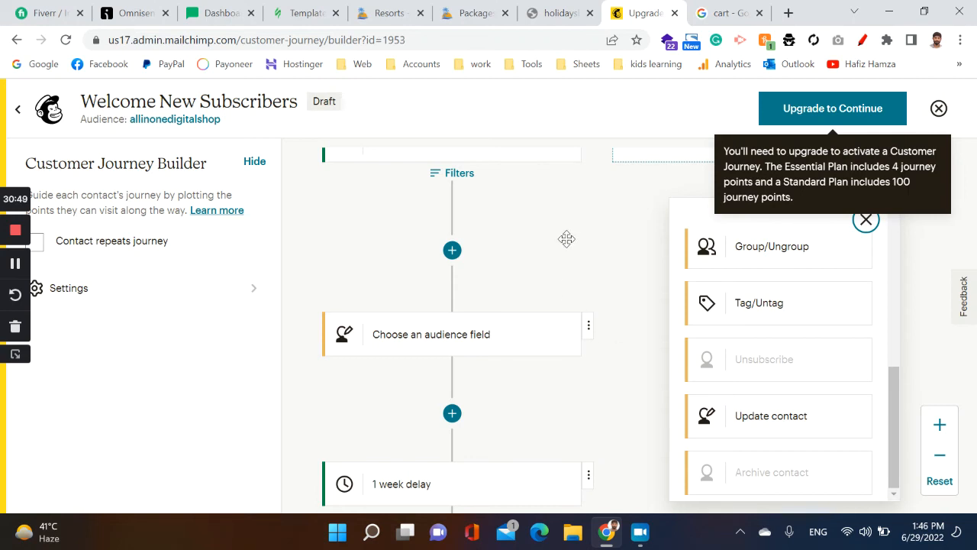
pyautogui.scroll(-5, 564, 239)
pyautogui.scroll(-3, 563, 284)
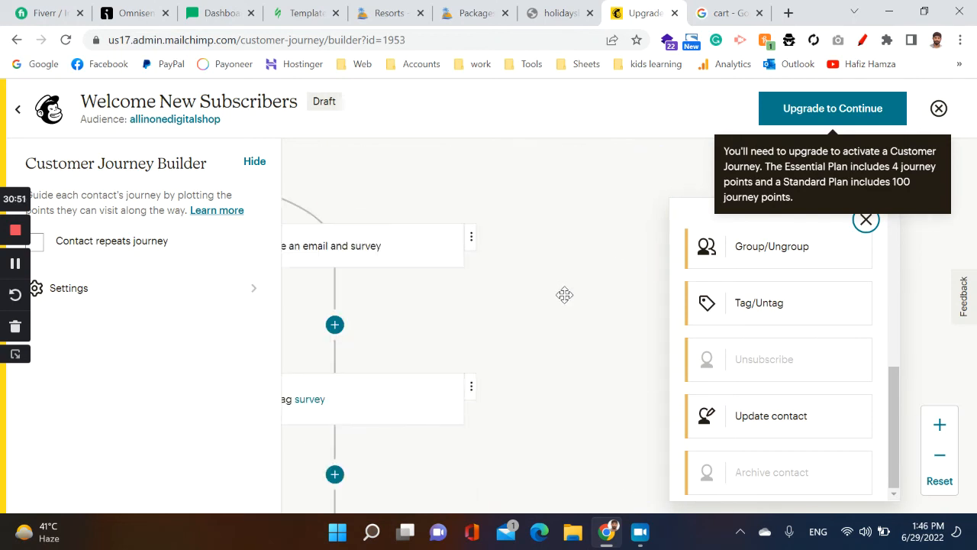
pyautogui.moveTo(527, 334); pyautogui.dragTo(642, 261)
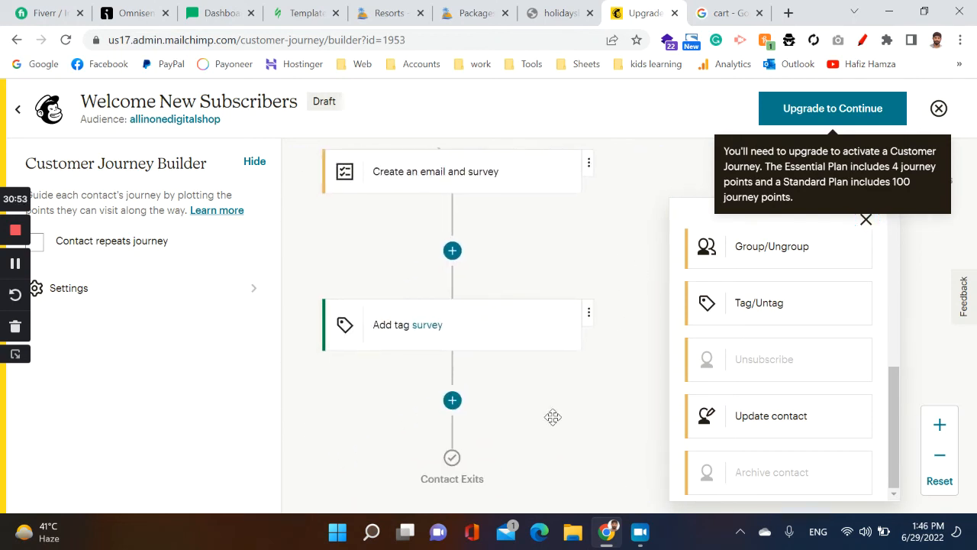
pyautogui.scroll(8, 569, 409)
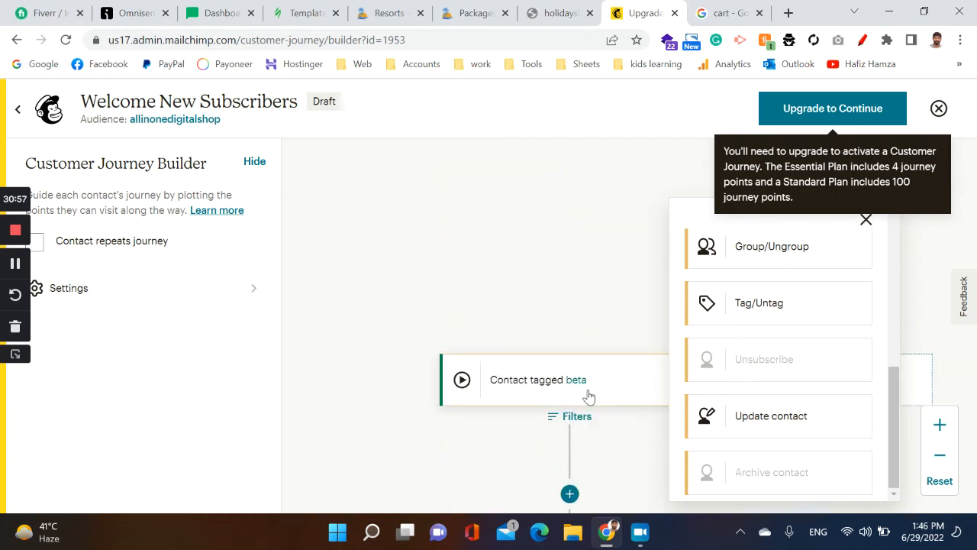
pyautogui.scroll(-2, 592, 388)
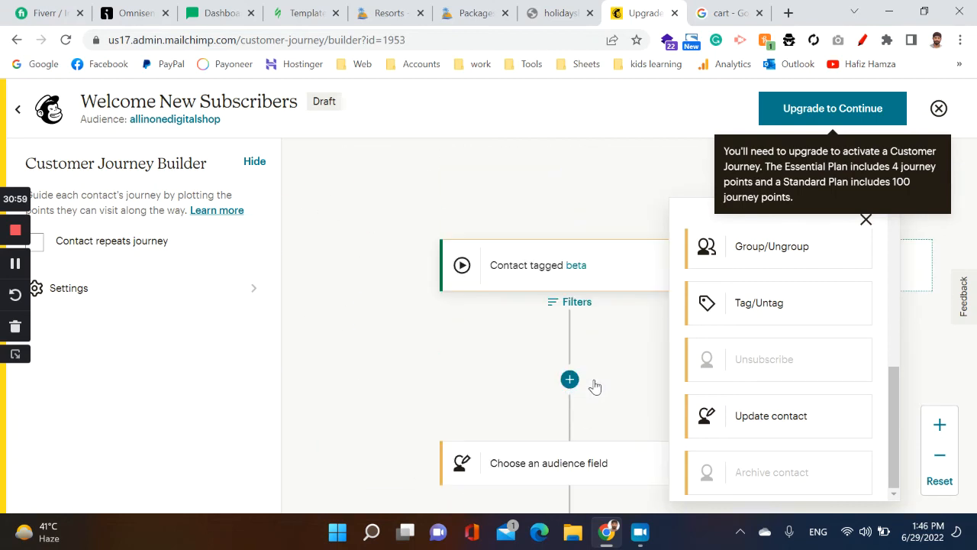
pyautogui.moveTo(403, 370); pyautogui.dragTo(410, 302)
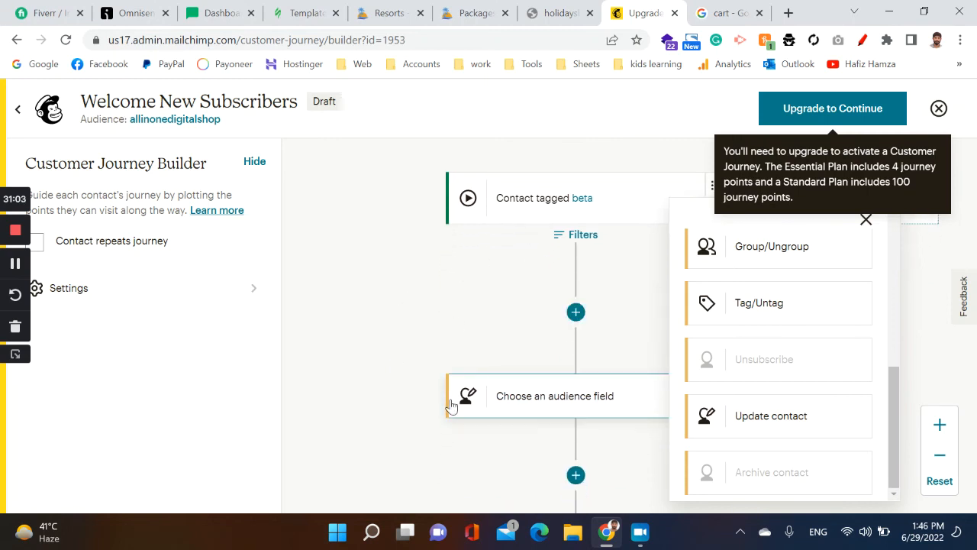
pyautogui.moveTo(451, 403); pyautogui.dragTo(443, 252)
pyautogui.moveTo(463, 360); pyautogui.dragTo(449, 203)
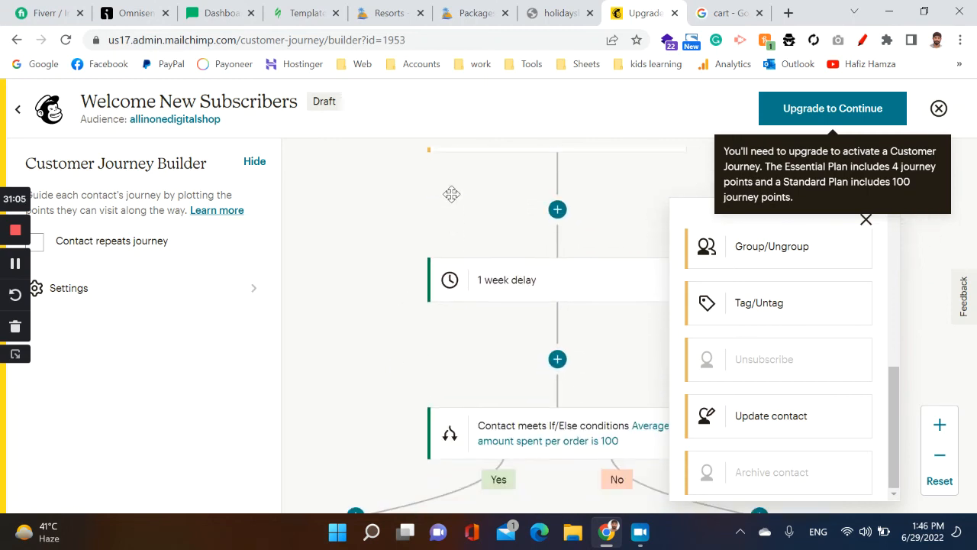
pyautogui.moveTo(502, 393); pyautogui.dragTo(539, 304)
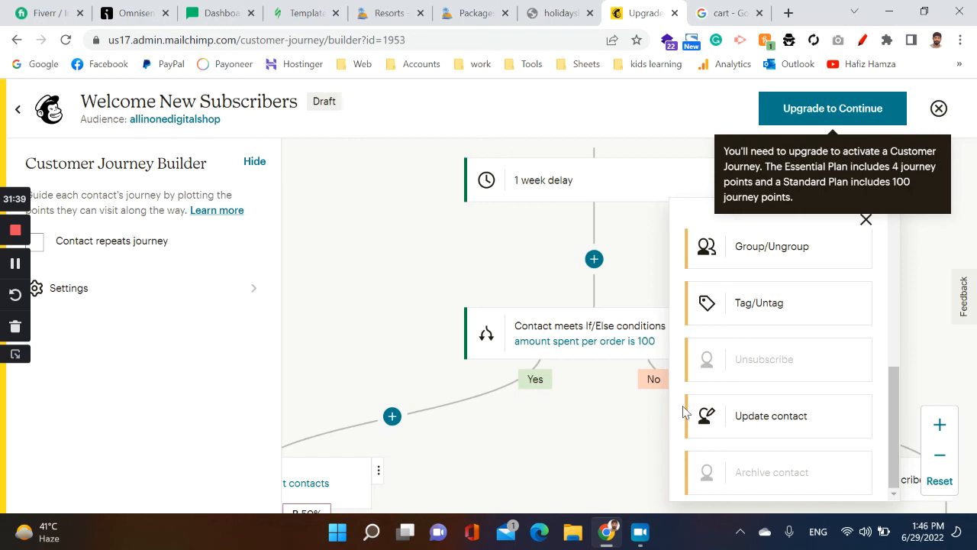
pyautogui.click(15, 266)
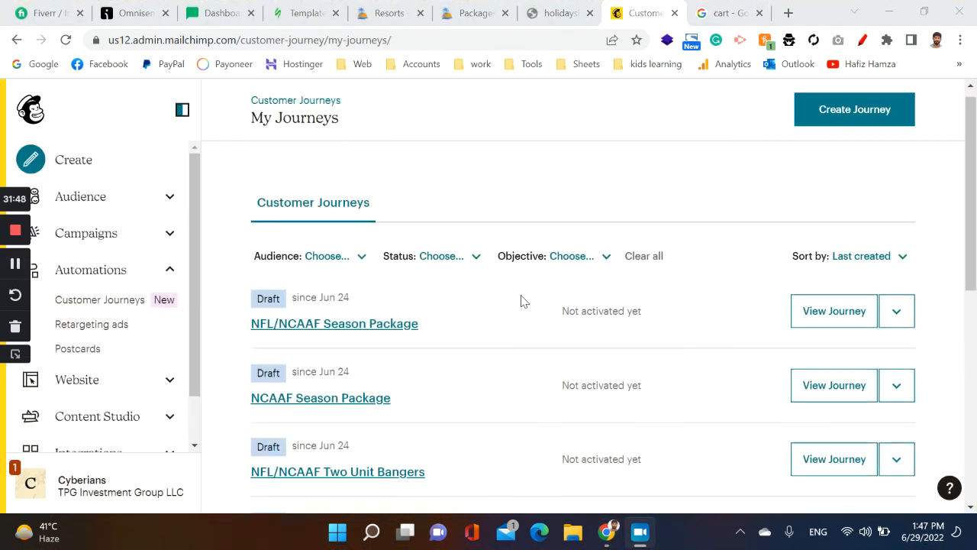
# Filter the customer journeys list by Active status and open the MLB Weekly Package journey
pyautogui.scroll(-5, 521, 300)
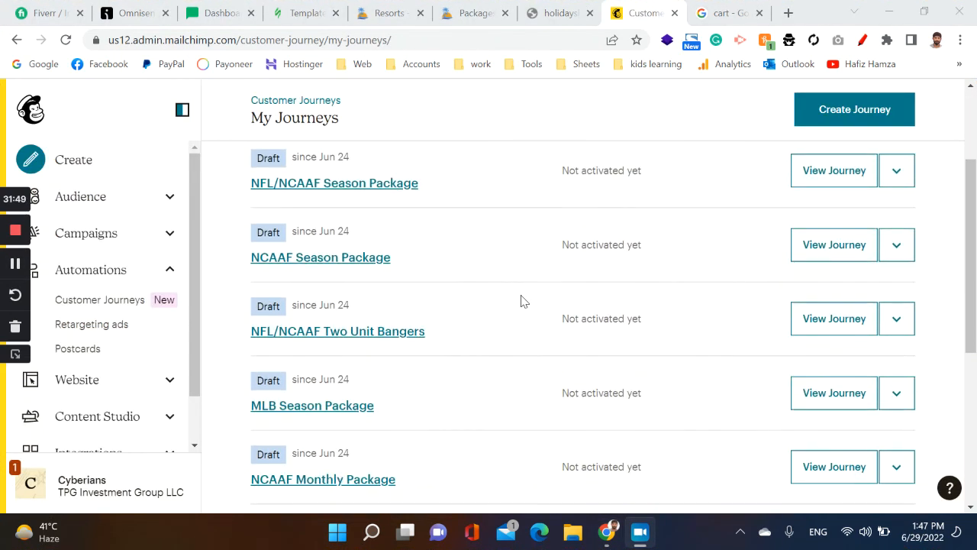
pyautogui.scroll(-1, 522, 303)
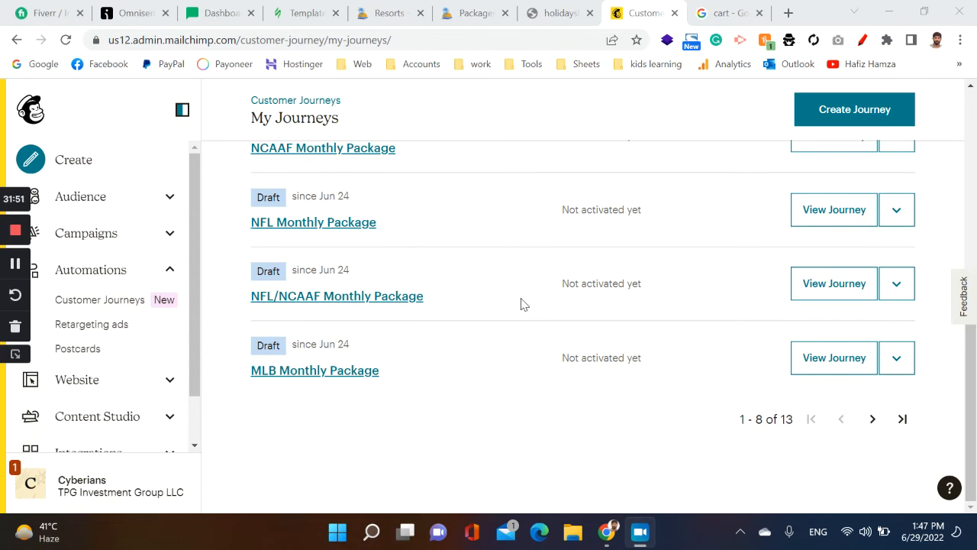
pyautogui.scroll(6, 588, 277)
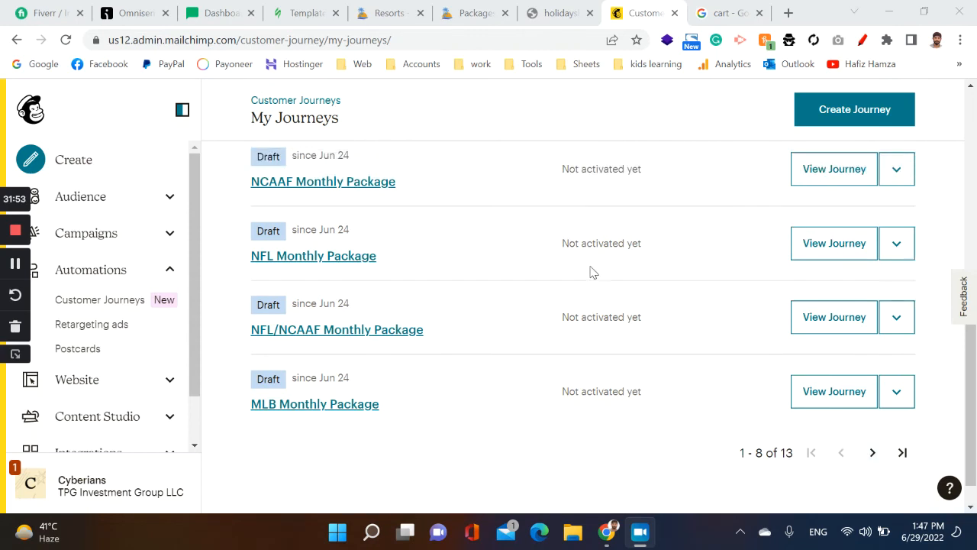
pyautogui.click(454, 249)
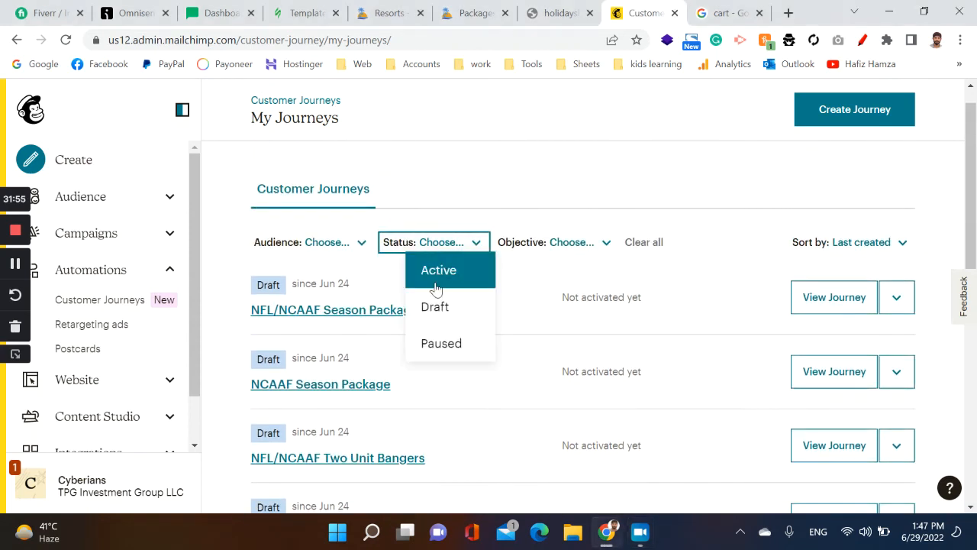
pyautogui.click(437, 276)
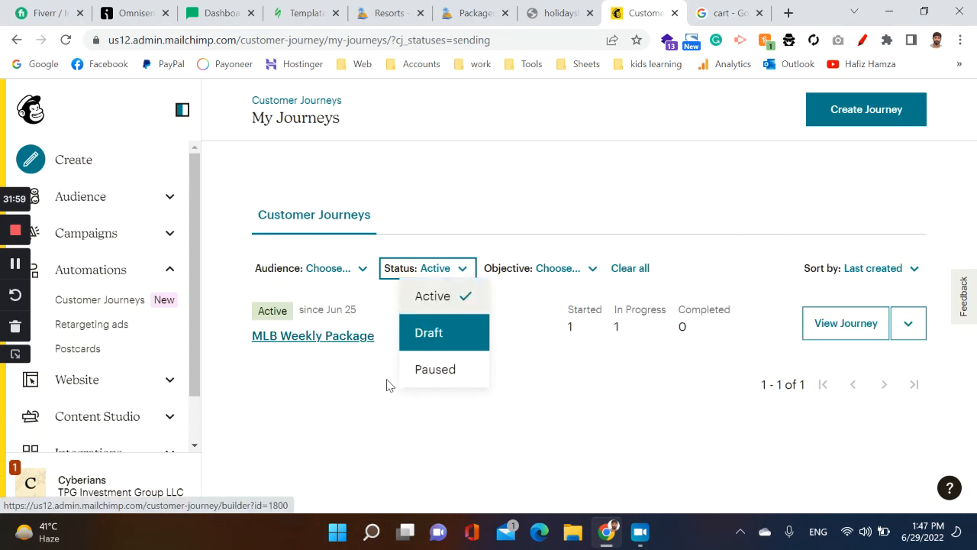
pyautogui.click(848, 324)
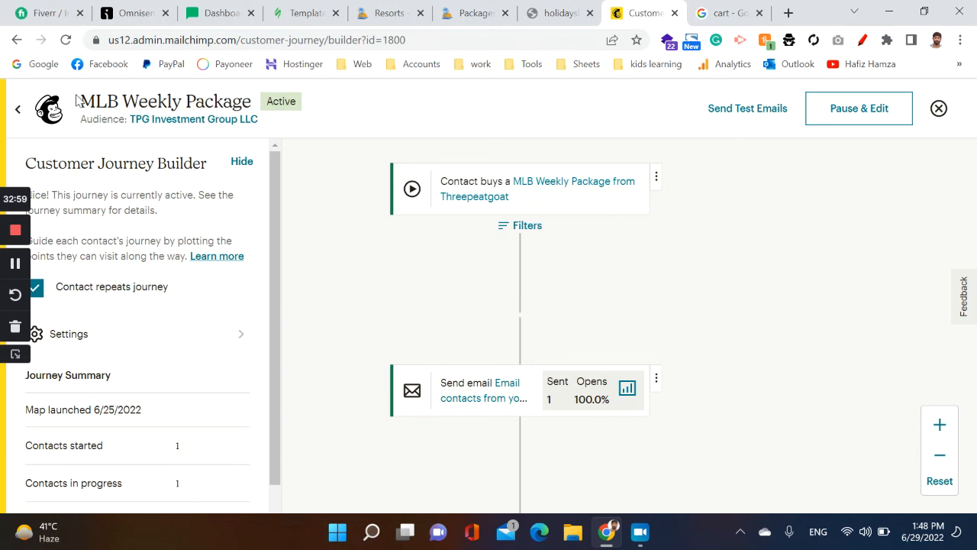
# Examine each point of the MLB Weekly Package journey, from its product-purchase starting point down to where contacts exit
pyautogui.moveTo(76, 99); pyautogui.dragTo(233, 102)
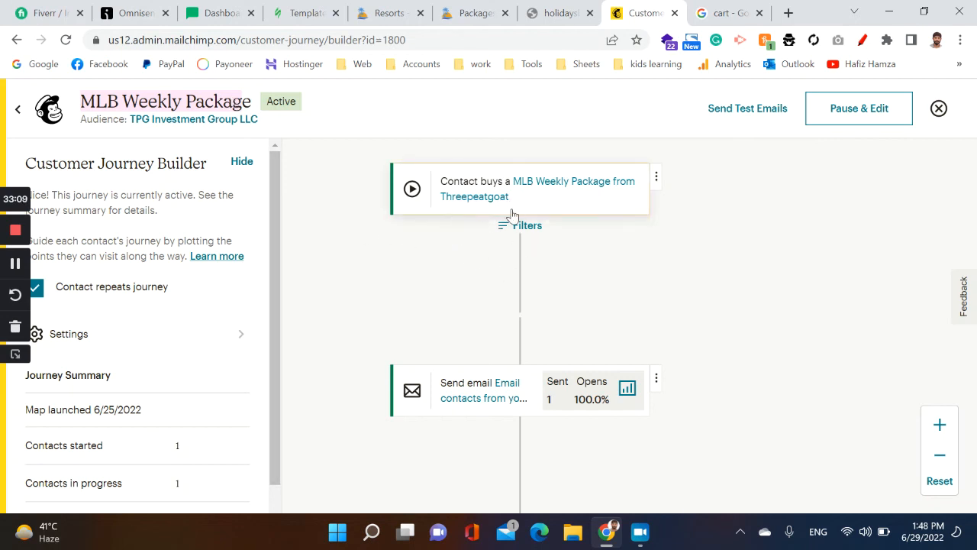
pyautogui.scroll(-2, 512, 222)
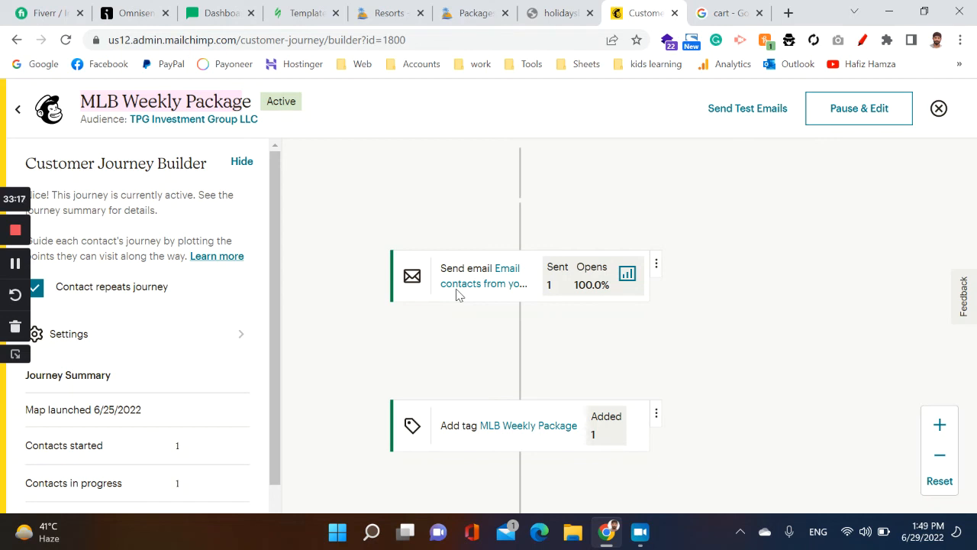
pyautogui.scroll(-2, 456, 295)
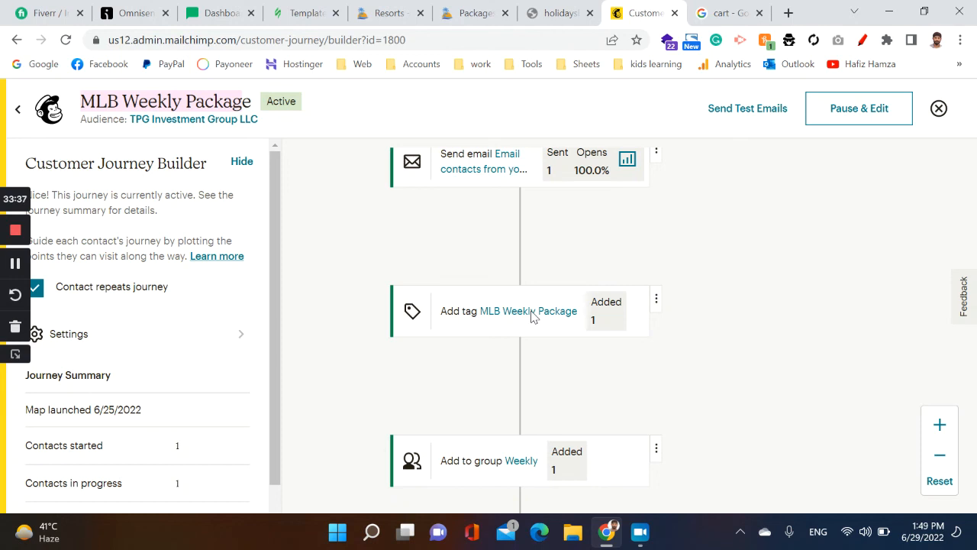
pyautogui.scroll(-3, 532, 314)
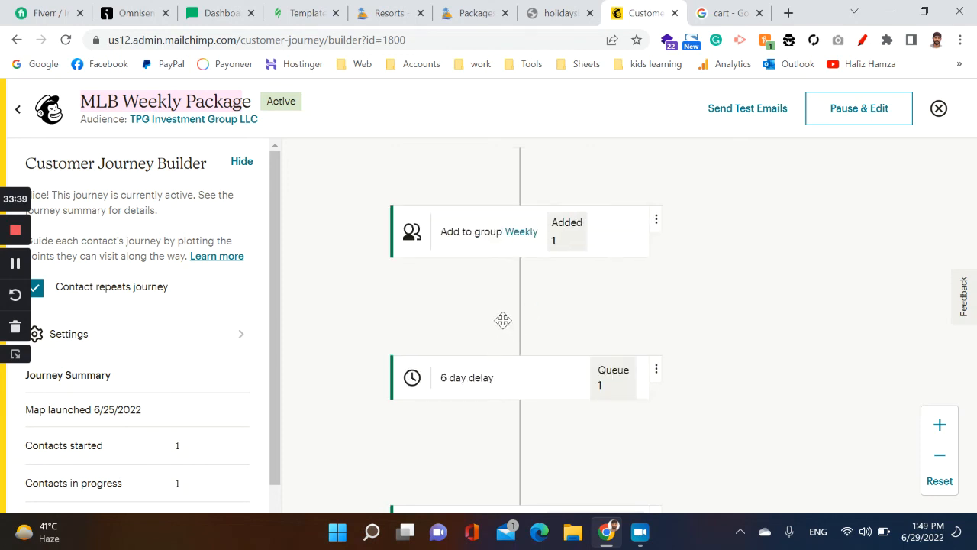
pyautogui.scroll(2, 505, 326)
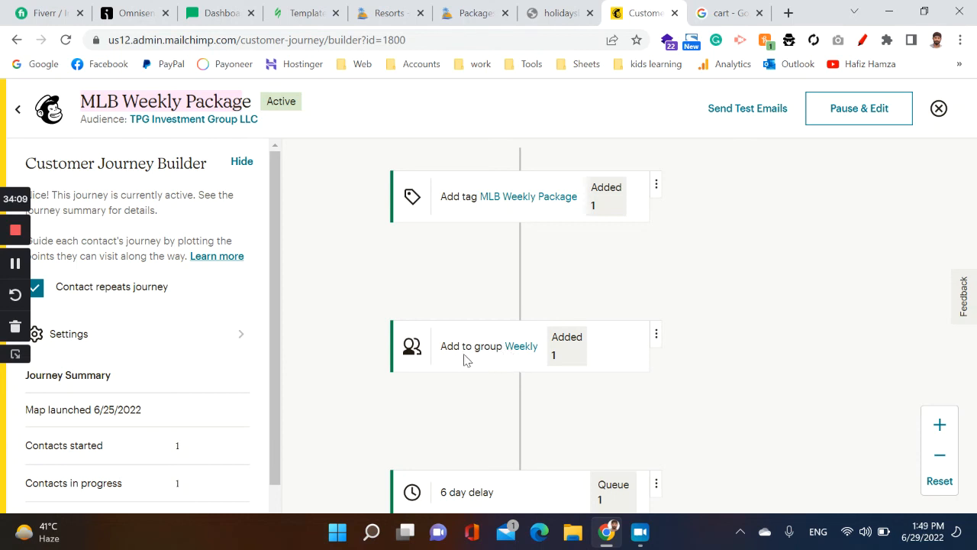
pyautogui.scroll(-2, 464, 360)
pyautogui.scroll(1, 464, 374)
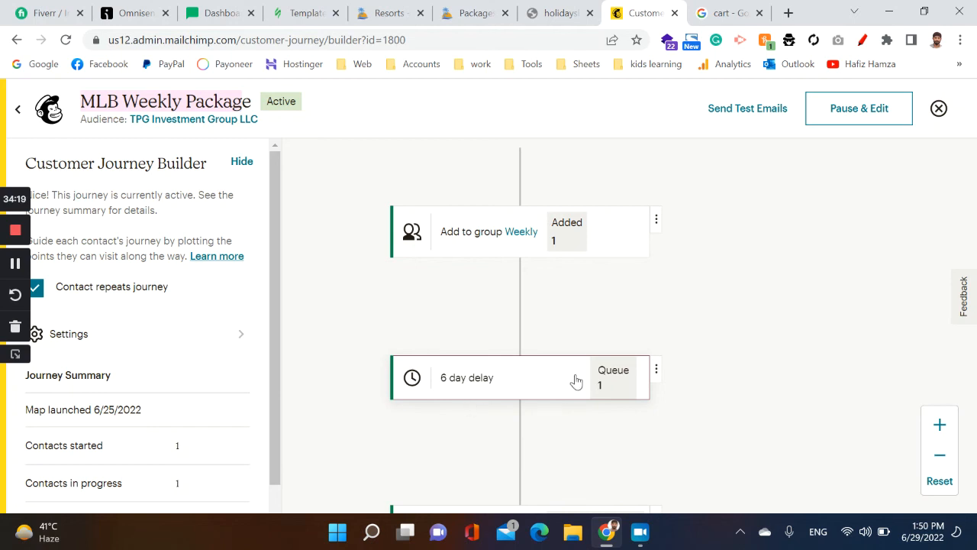
pyautogui.scroll(-2, 577, 382)
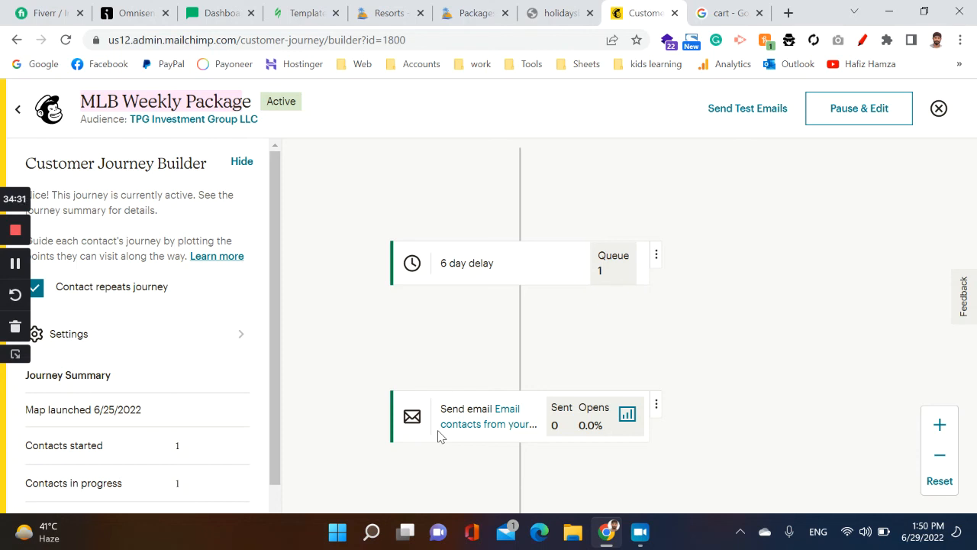
pyautogui.scroll(-2, 450, 459)
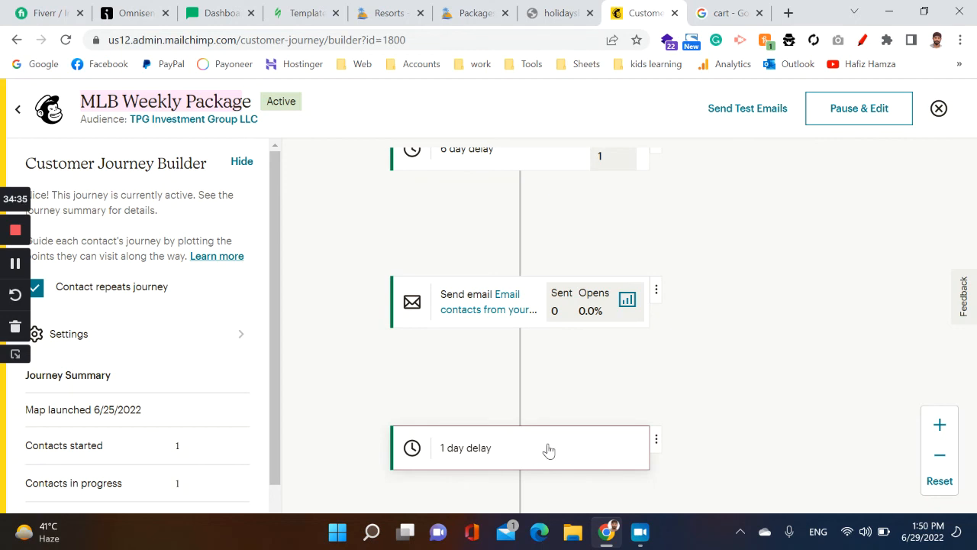
pyautogui.scroll(-3, 548, 449)
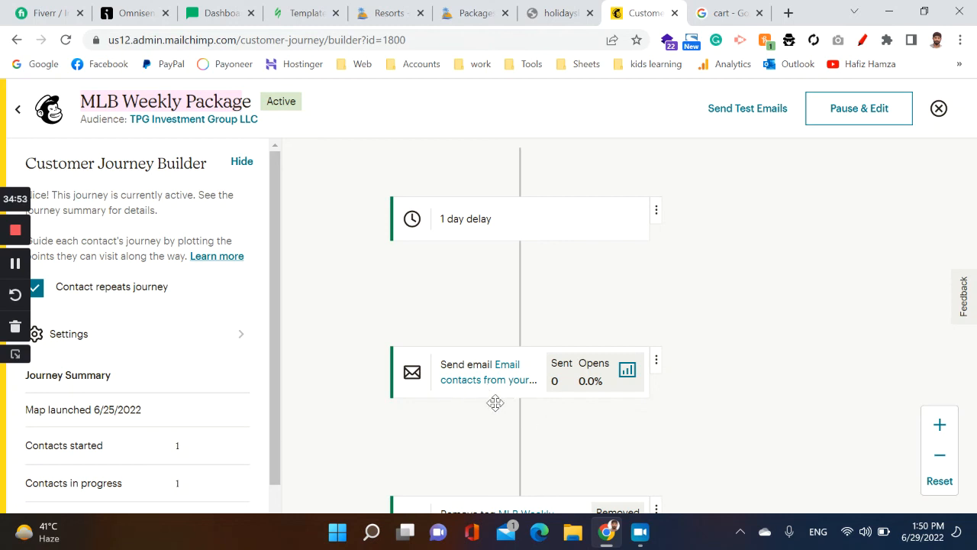
pyautogui.scroll(-3, 495, 402)
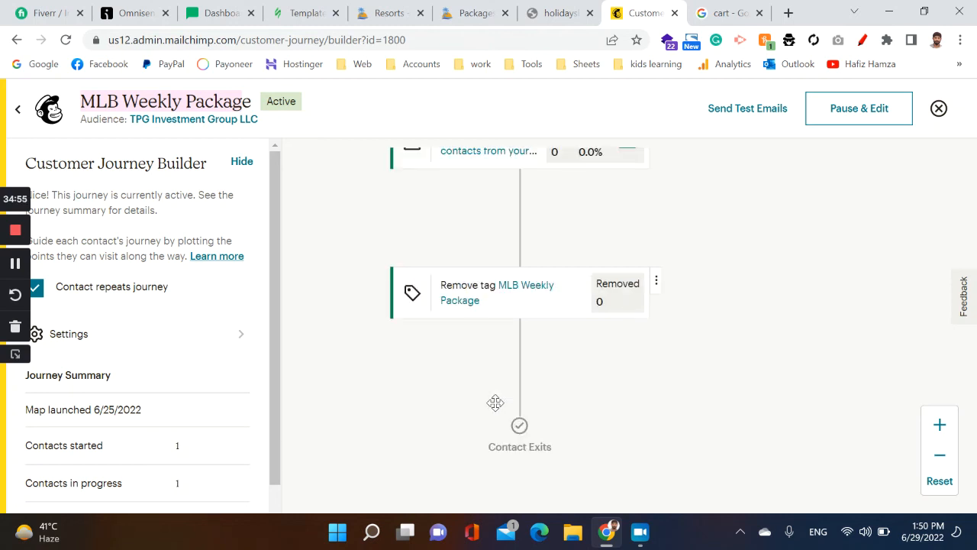
# Review the MLB Weekly Package journey again from its starting point, checking the order of emails, tag and group actions, and delays
pyautogui.scroll(2, 485, 298)
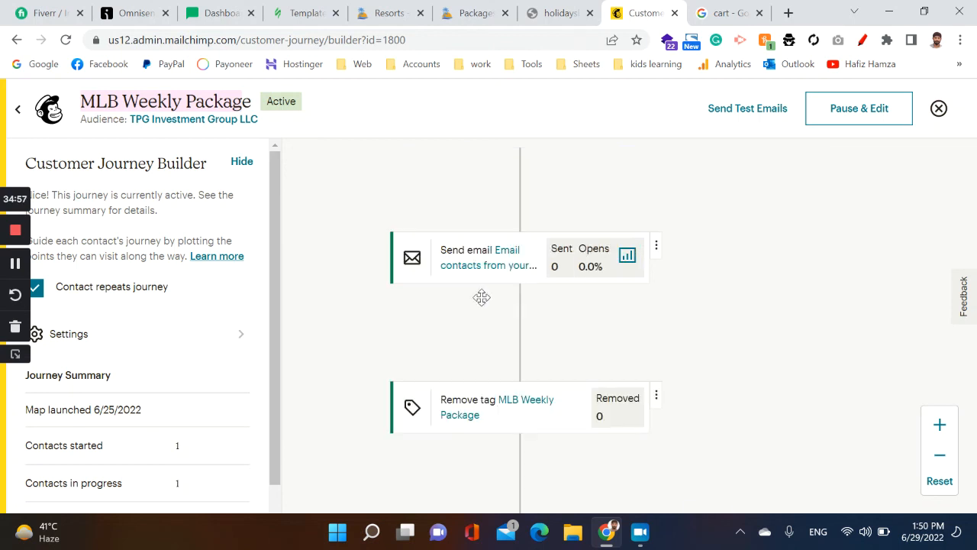
pyautogui.scroll(1, 504, 287)
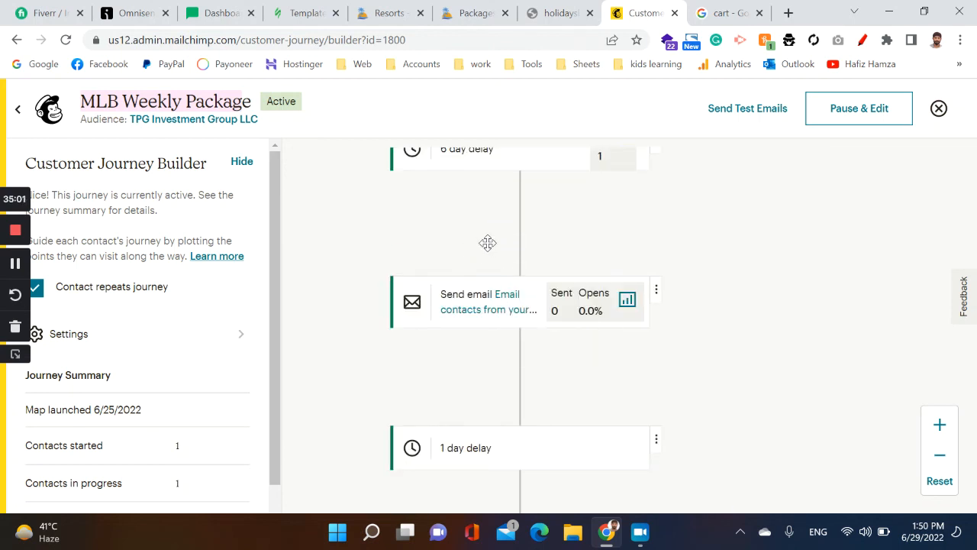
pyautogui.scroll(10, 764, 197)
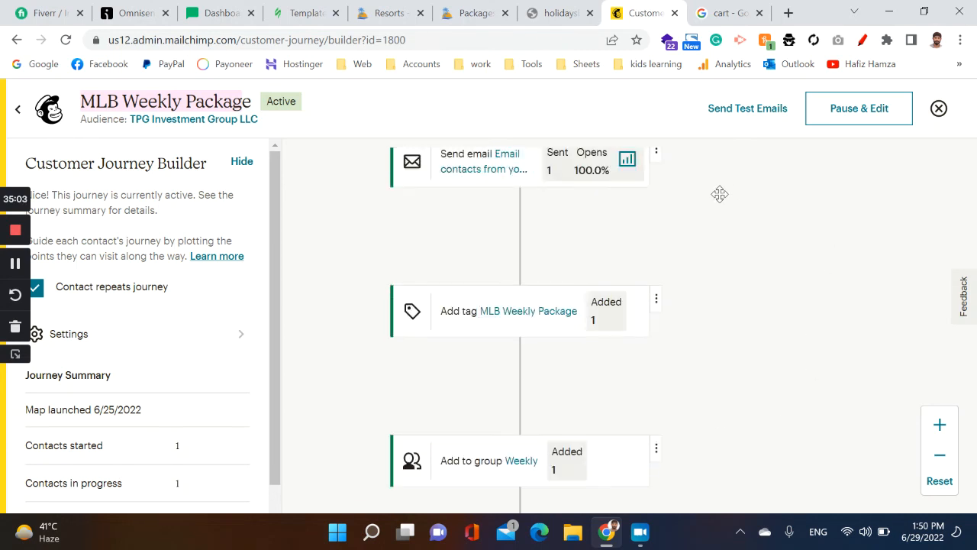
pyautogui.scroll(5, 463, 221)
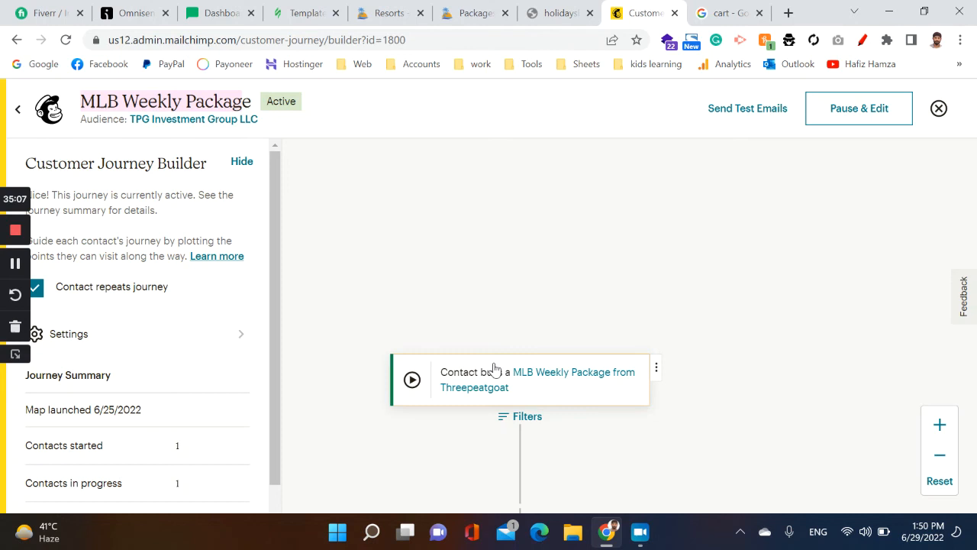
pyautogui.scroll(-9, 471, 362)
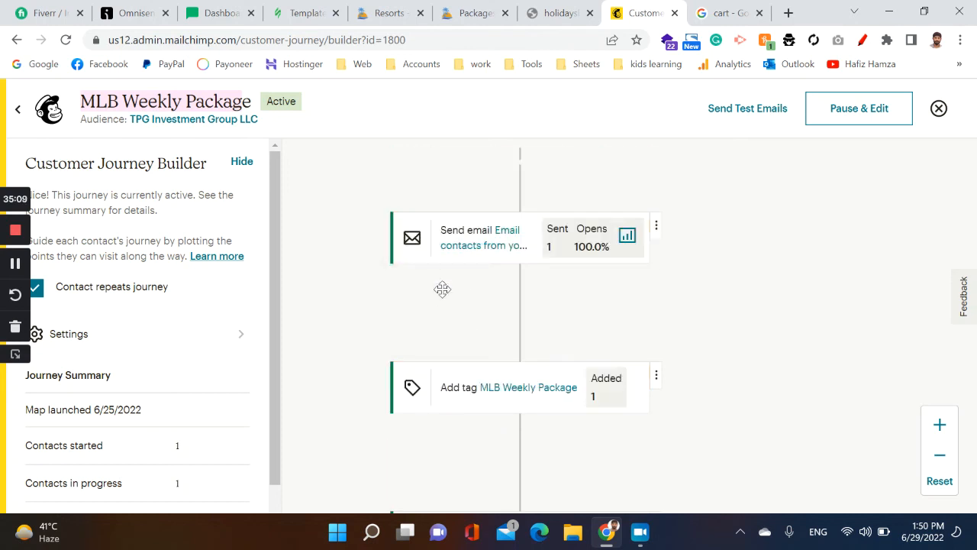
pyautogui.scroll(-12, 441, 290)
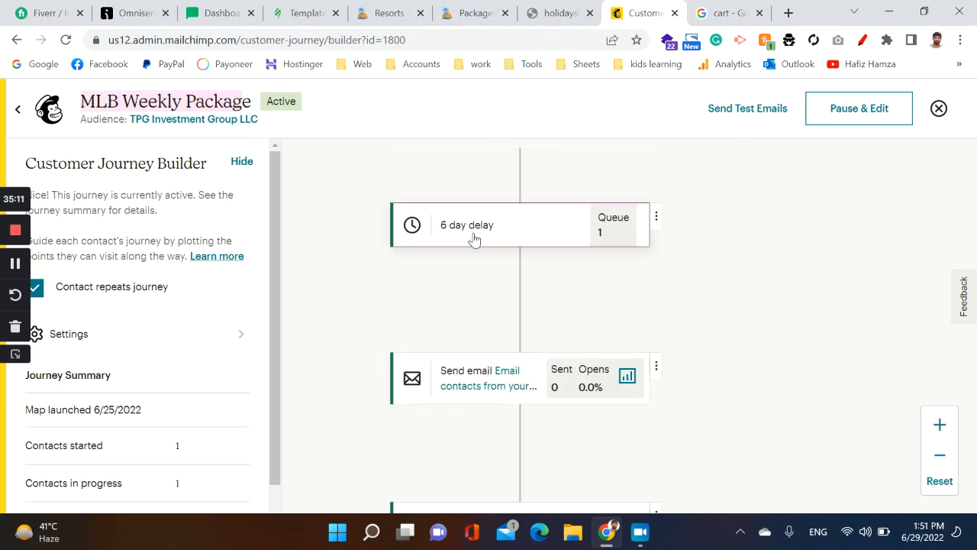
pyautogui.scroll(-3, 459, 340)
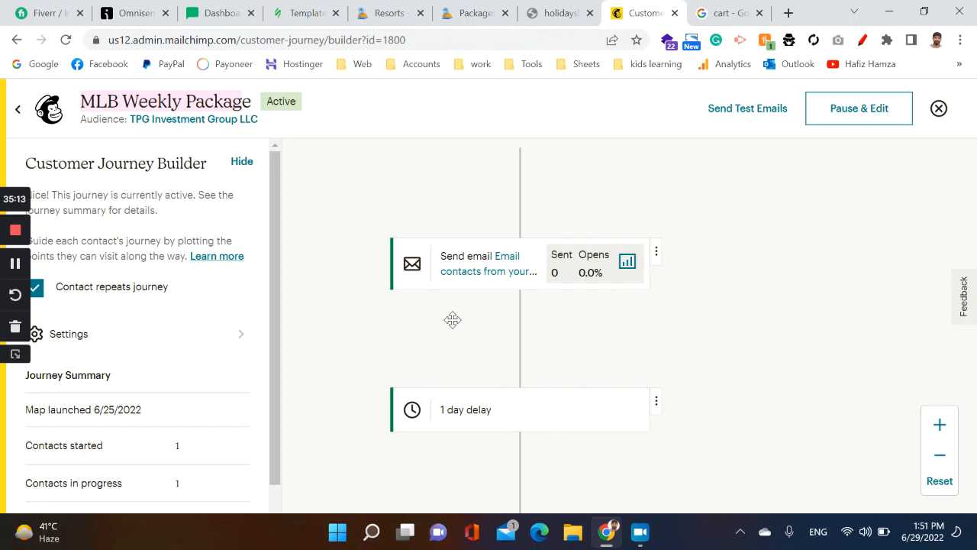
pyautogui.scroll(-3, 457, 332)
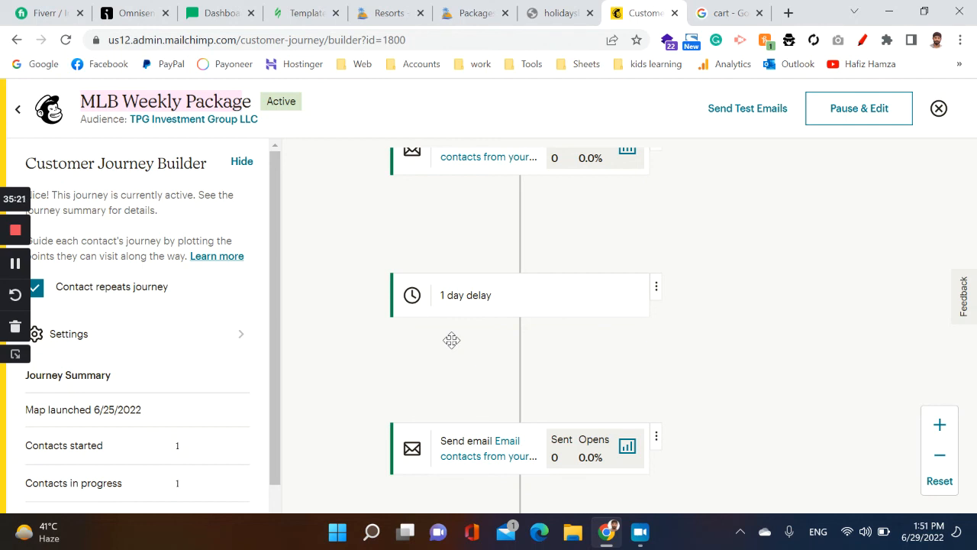
pyautogui.scroll(-3, 447, 343)
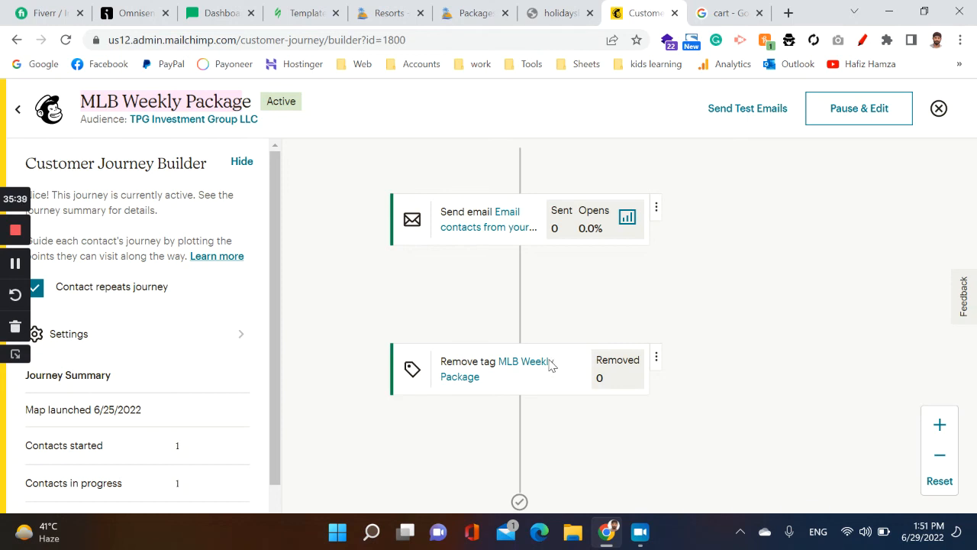
pyautogui.scroll(-5, 600, 456)
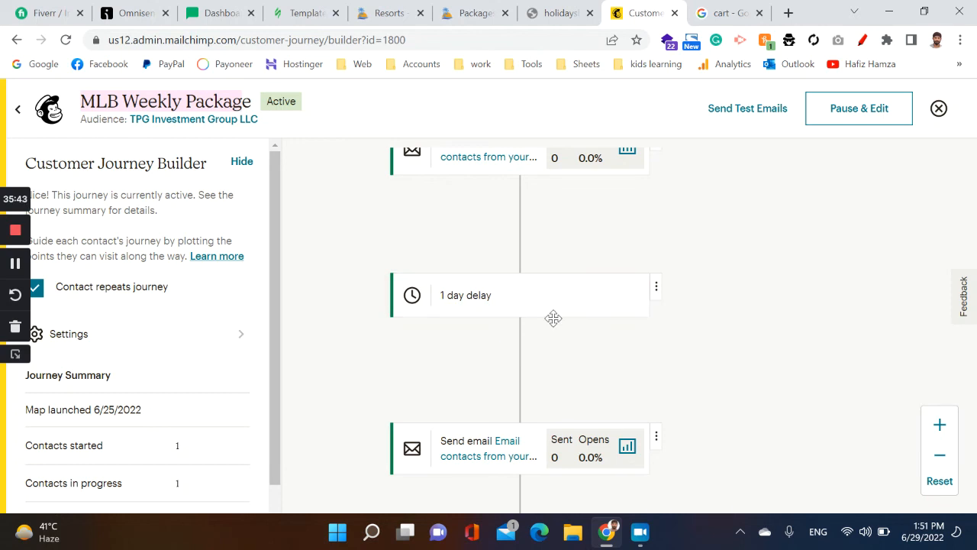
# Recheck the starting point, first email and tag action of the MLB Weekly Package journey, and close the journey
pyautogui.scroll(10, 554, 318)
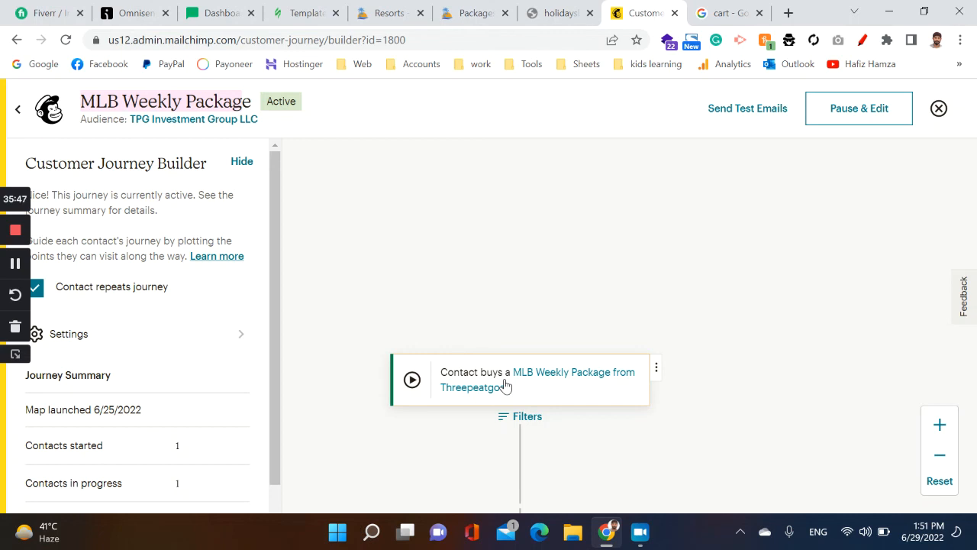
pyautogui.scroll(-6, 496, 383)
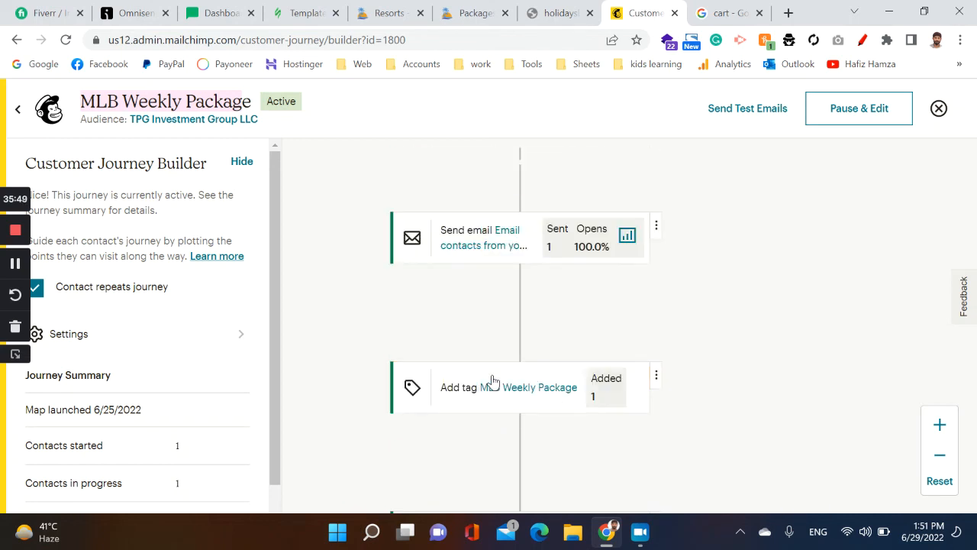
pyautogui.click(938, 108)
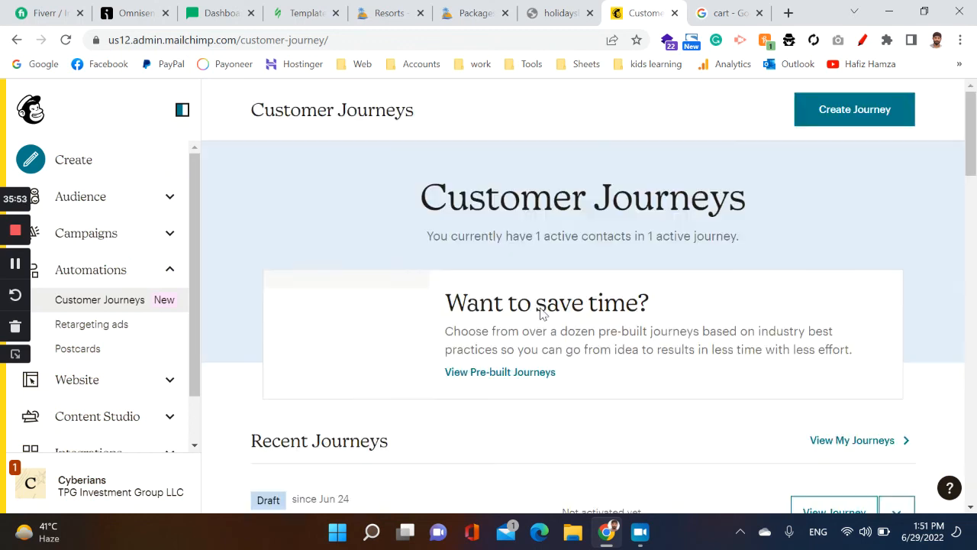
# Open the NCAAF Monthly Package draft from the full list of customer journeys
pyautogui.scroll(-2, 489, 313)
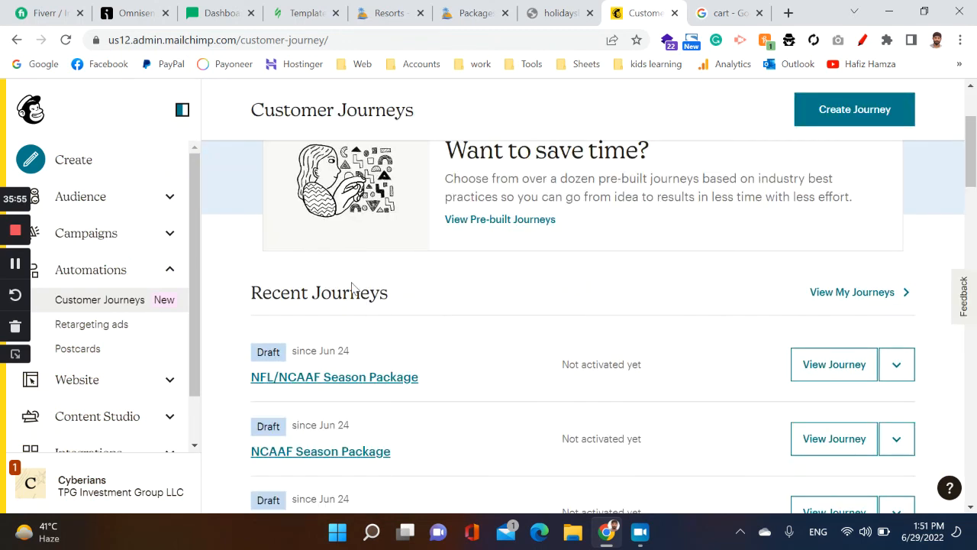
pyautogui.scroll(-3, 351, 290)
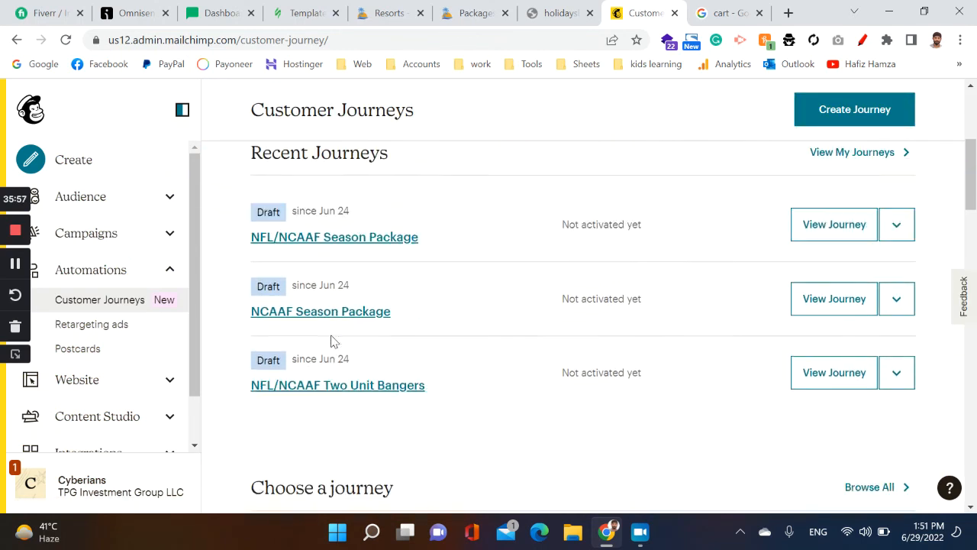
pyautogui.scroll(3, 792, 299)
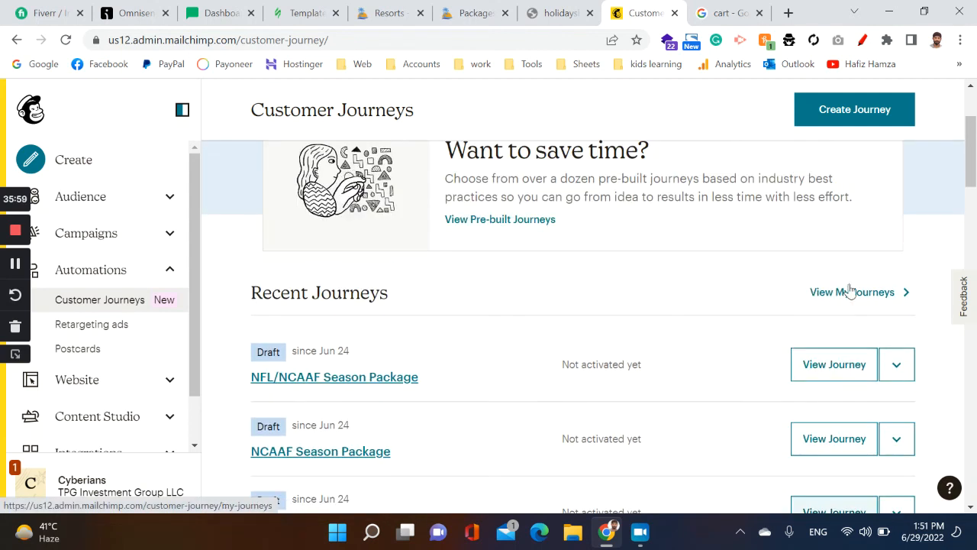
pyautogui.click(869, 298)
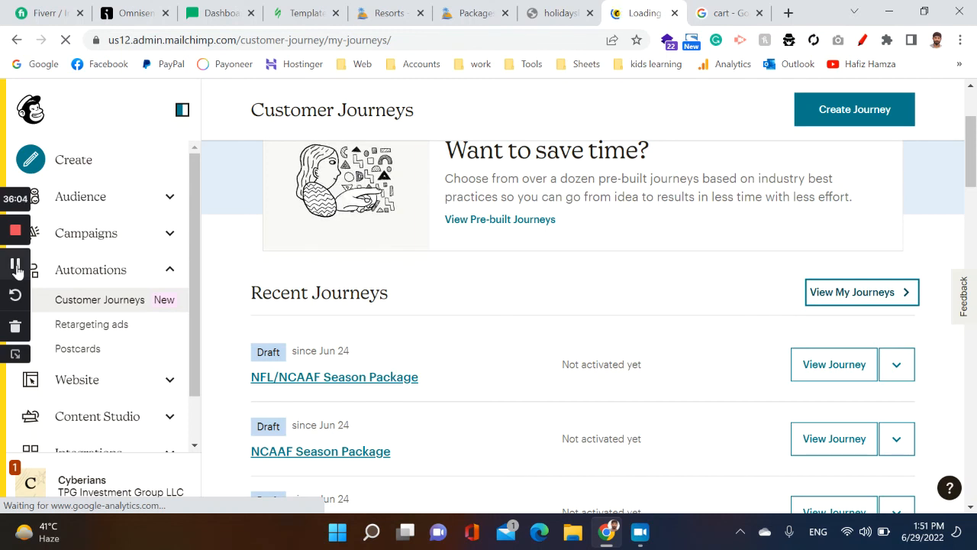
pyautogui.scroll(-4, 424, 334)
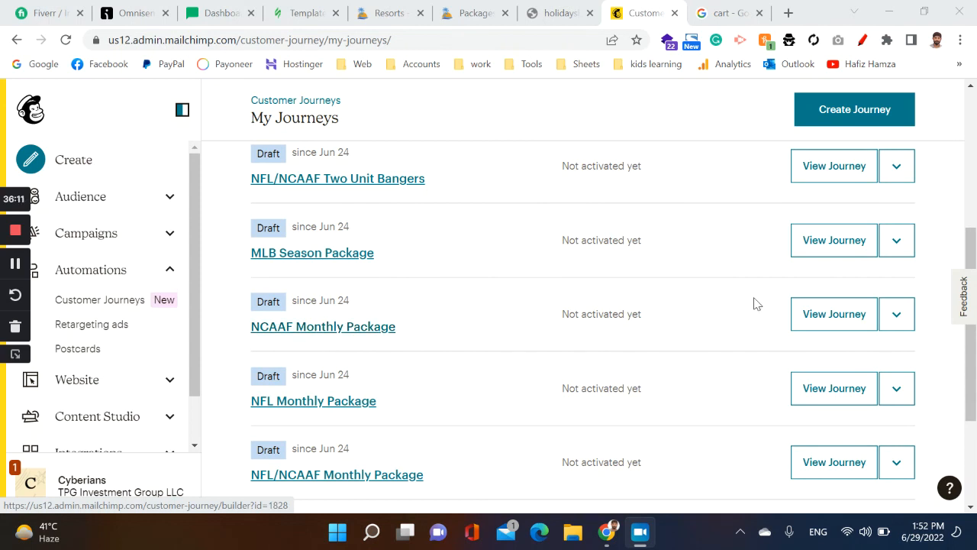
pyautogui.click(817, 315)
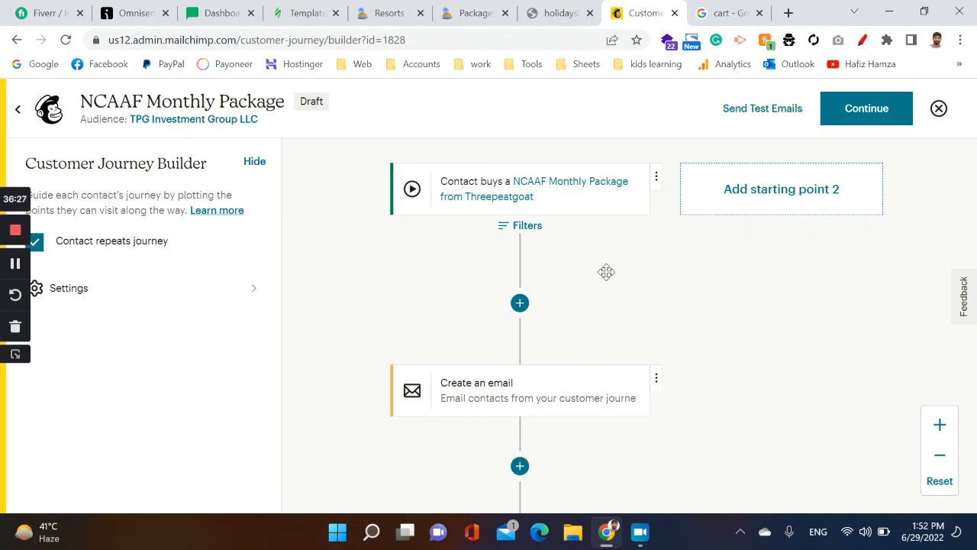
# Examine each point of the NCAAF Monthly Package journey from the product purchase to the tag removal, and close the journey
pyautogui.scroll(-2, 606, 272)
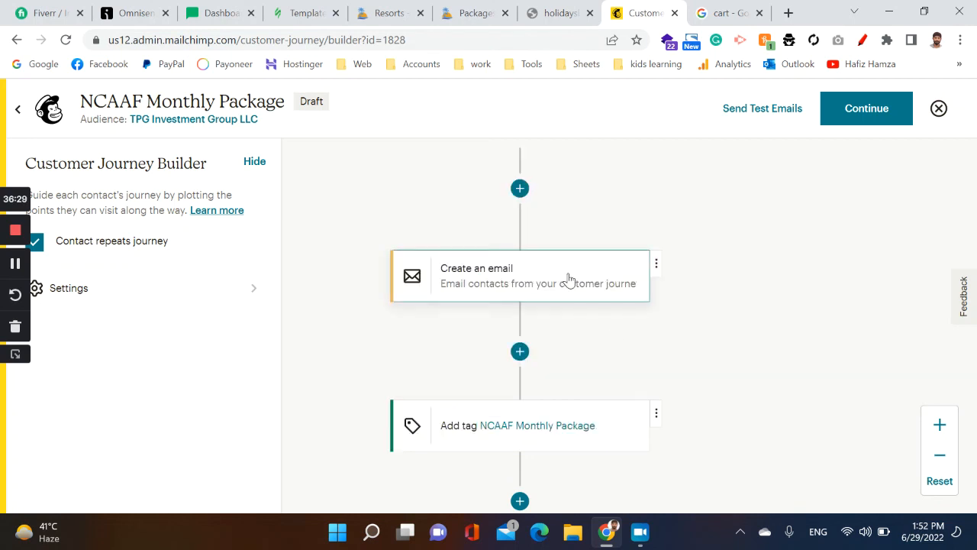
pyautogui.scroll(-2, 567, 275)
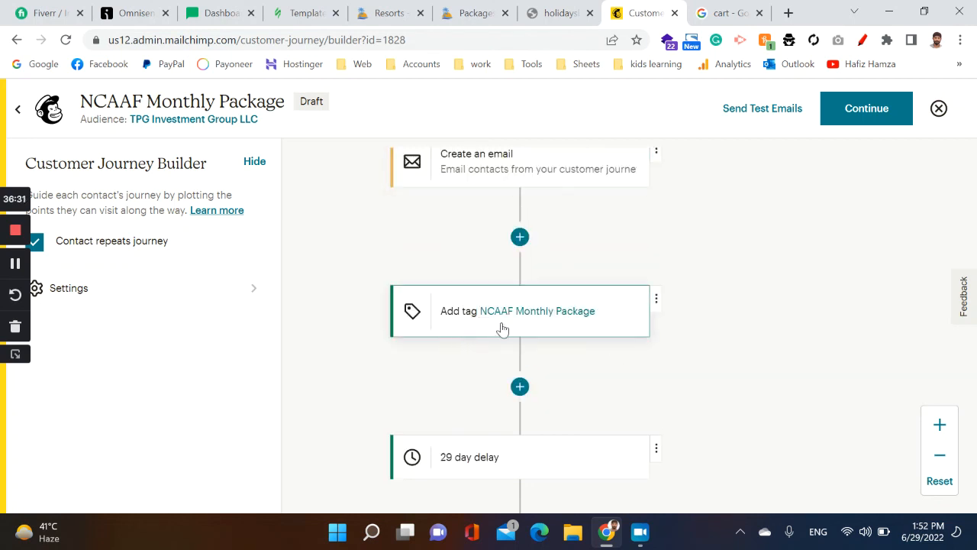
pyautogui.scroll(-2, 501, 328)
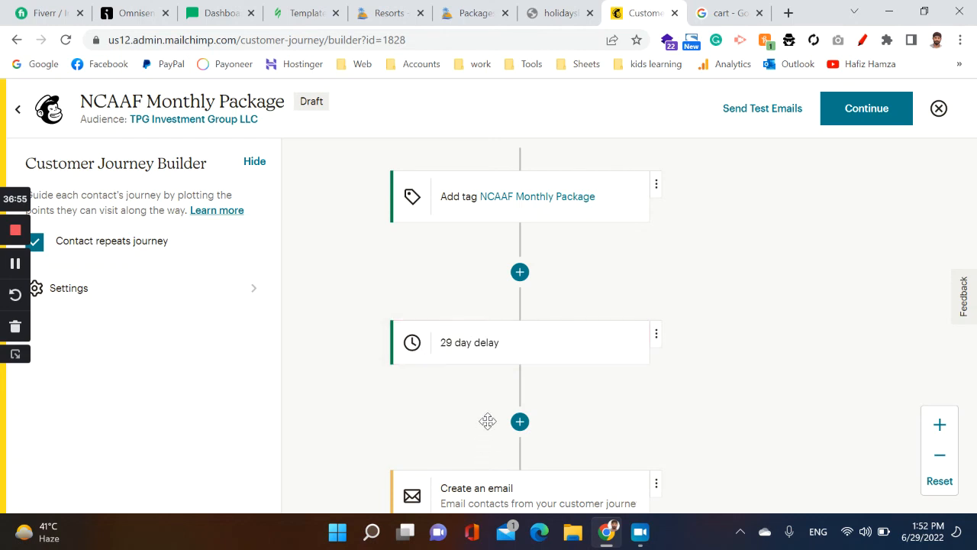
pyautogui.scroll(-2, 488, 421)
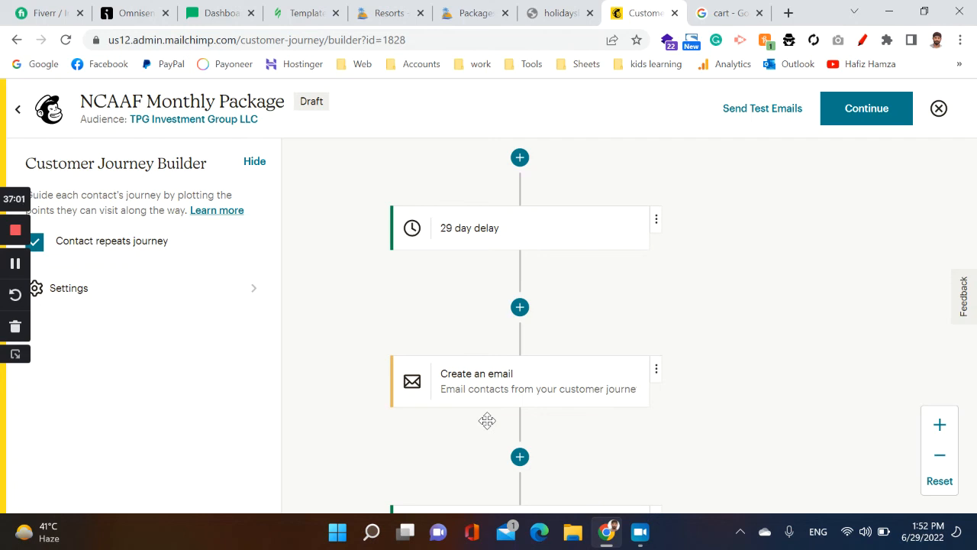
pyautogui.scroll(-2, 476, 418)
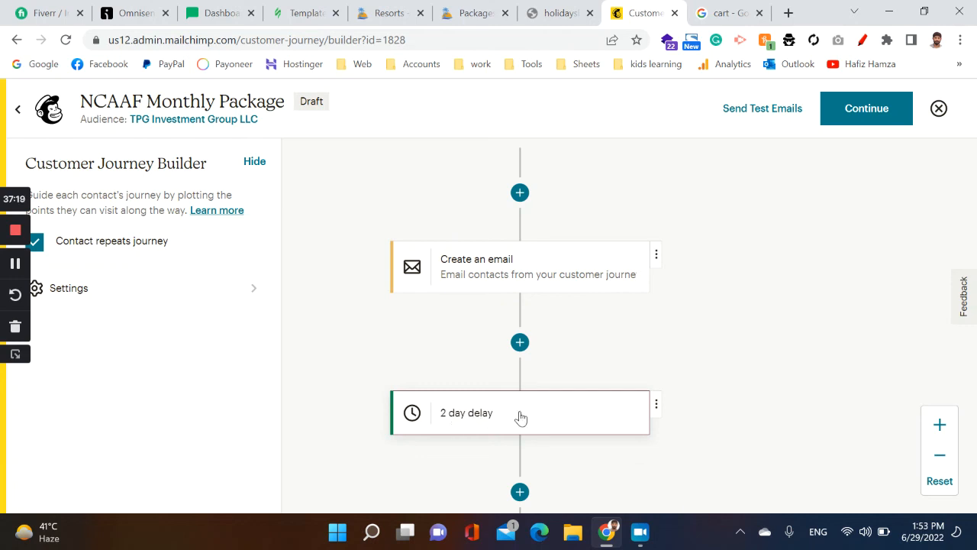
pyautogui.scroll(-3, 519, 417)
pyautogui.scroll(2, 582, 423)
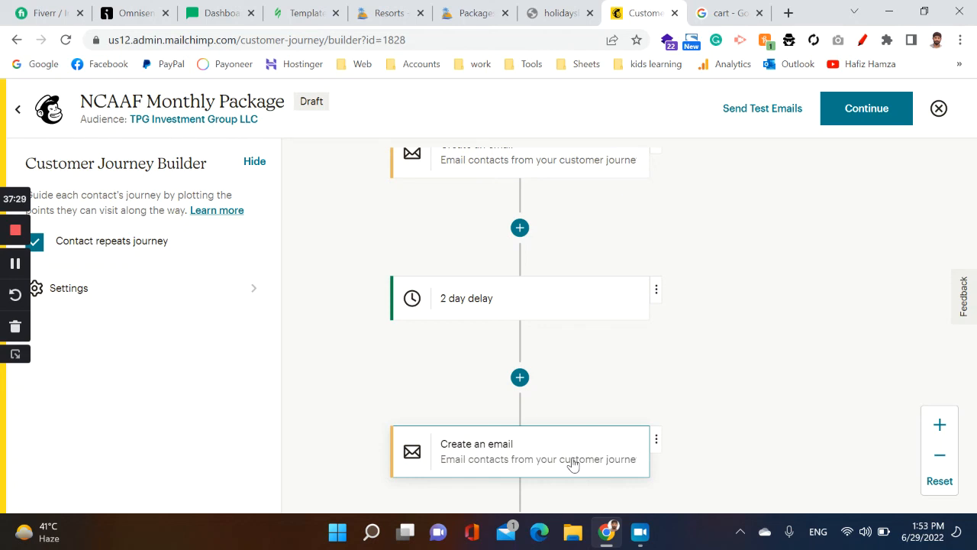
pyautogui.scroll(-3, 572, 464)
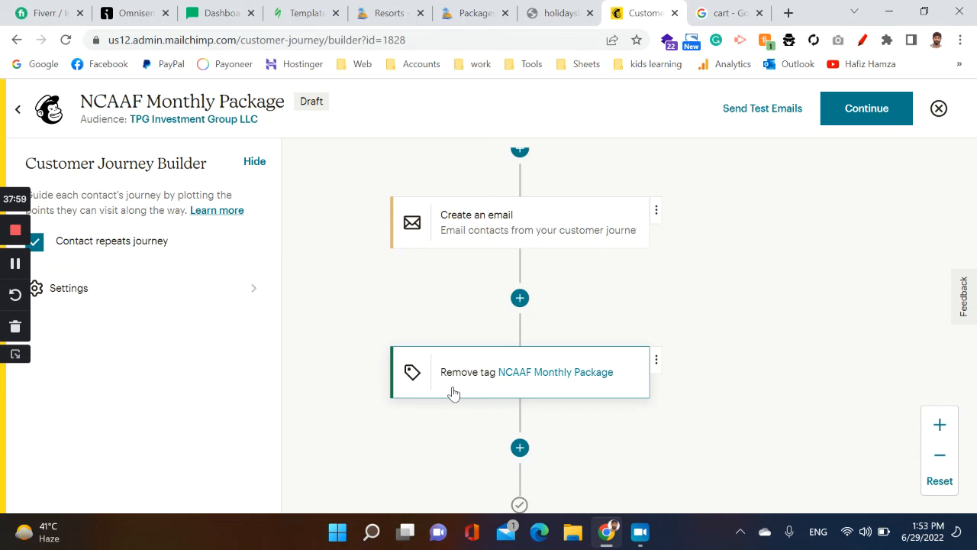
pyautogui.scroll(5, 496, 359)
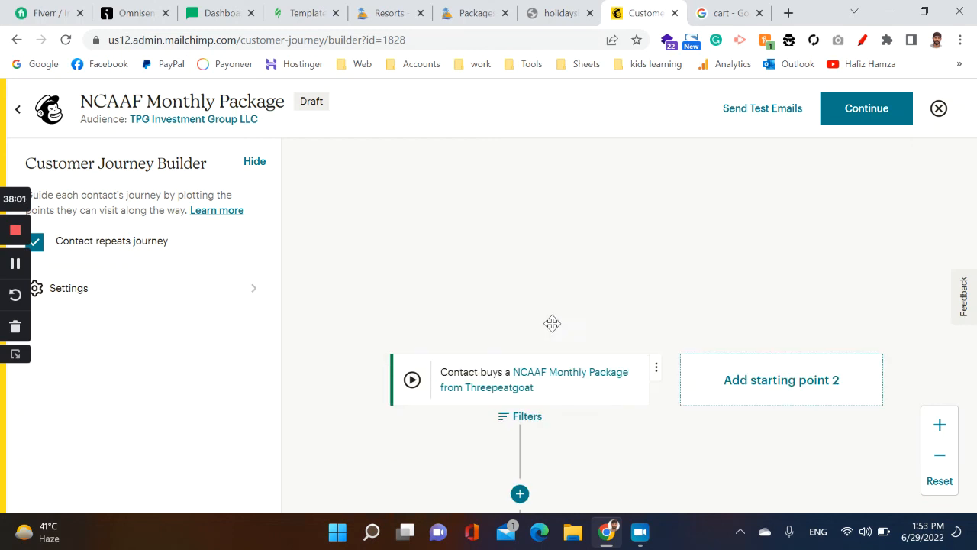
pyautogui.click(939, 110)
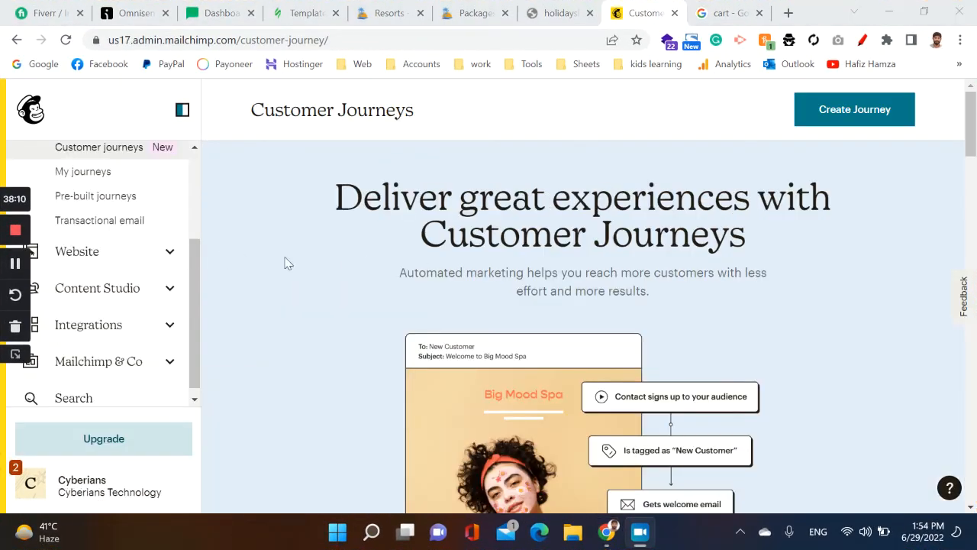
# Start creating a new customer journey in the Cyberians Technology account
pyautogui.scroll(-4, 474, 218)
pyautogui.scroll(4, 689, 156)
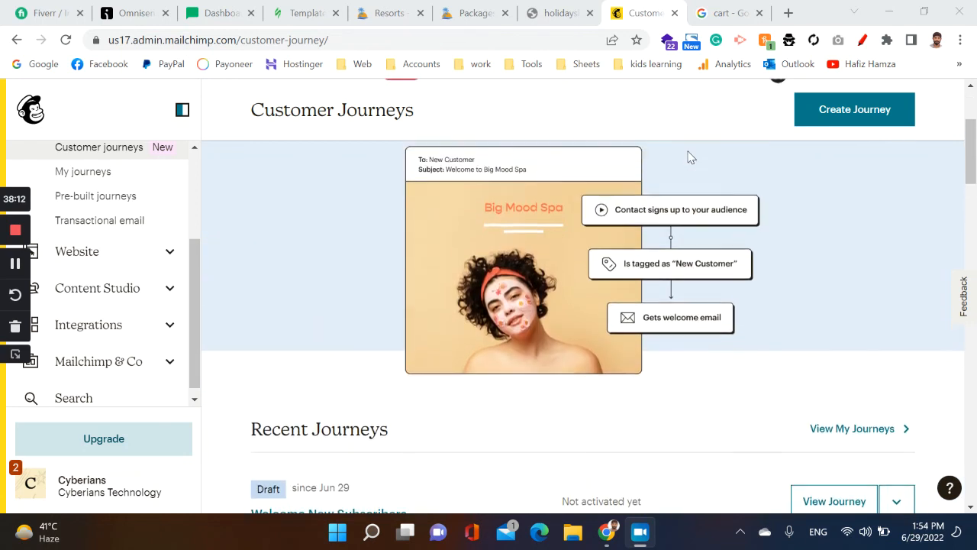
pyautogui.click(859, 117)
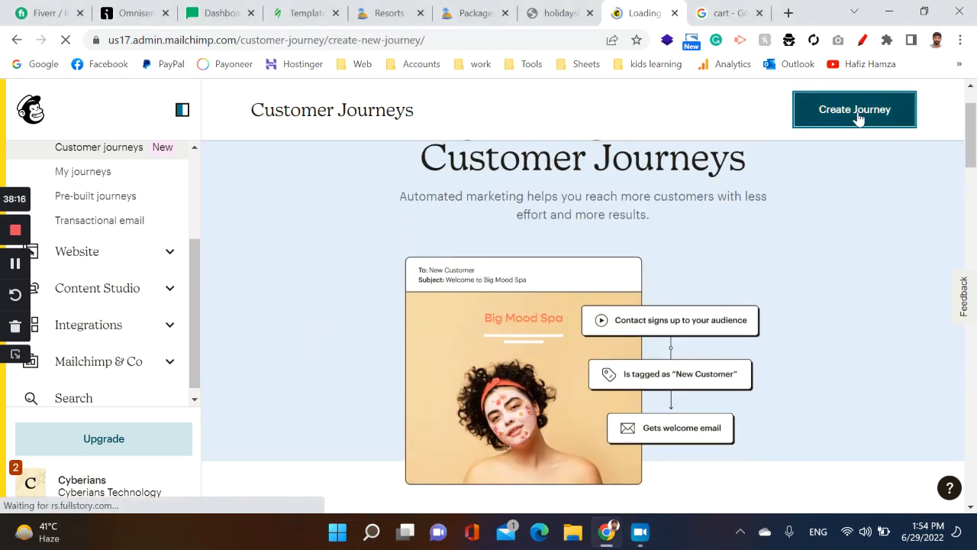